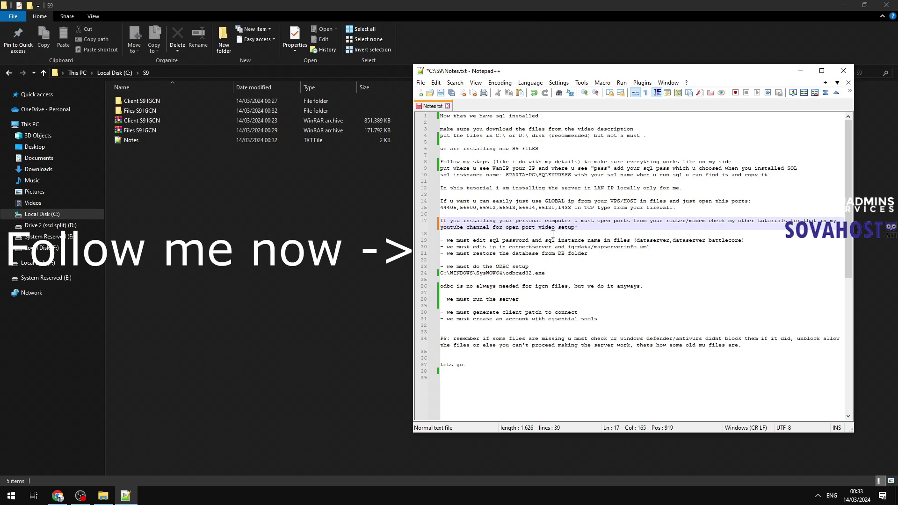
Step: Review the open-ports, database restore, antivirus and 'Lets go.' notes in Notes.txt
left_click_drag(592, 227, 432, 222)
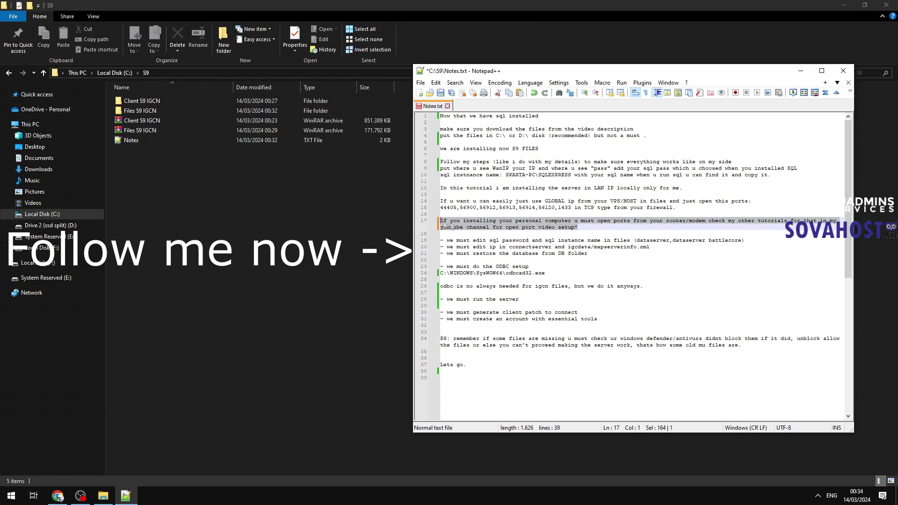
left_click(606, 253)
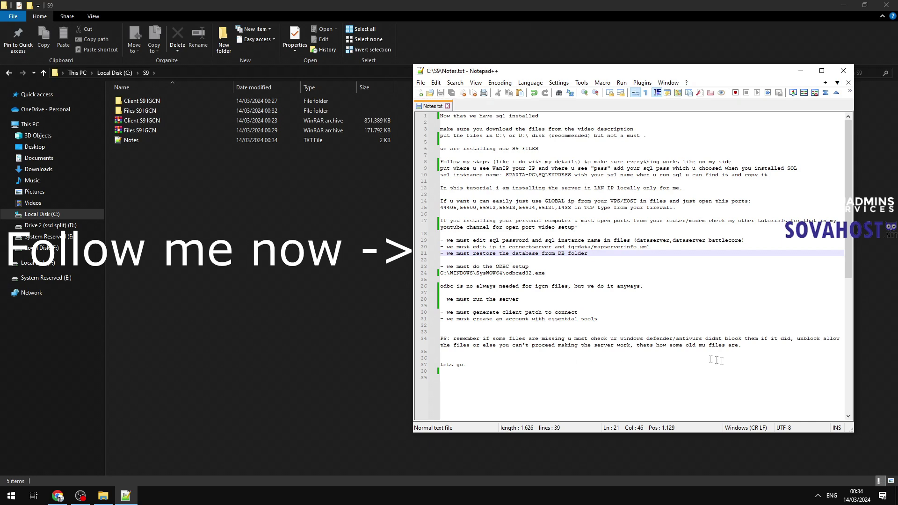
left_click_drag(699, 353, 424, 334)
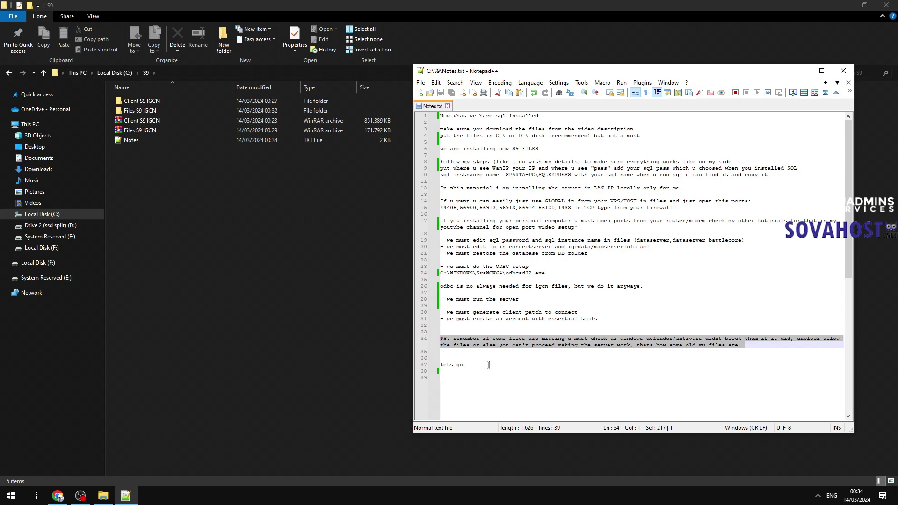
left_click_drag(490, 363, 440, 365)
Step: Check the SQL password and instance note, then open the Files S9 IGCN folder
left_click_drag(743, 240, 428, 243)
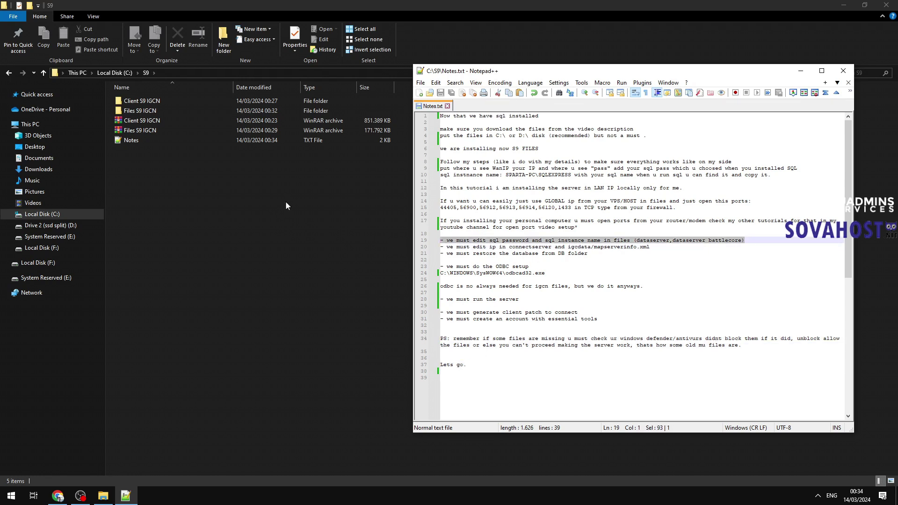
left_click(287, 206)
double_click(169, 110)
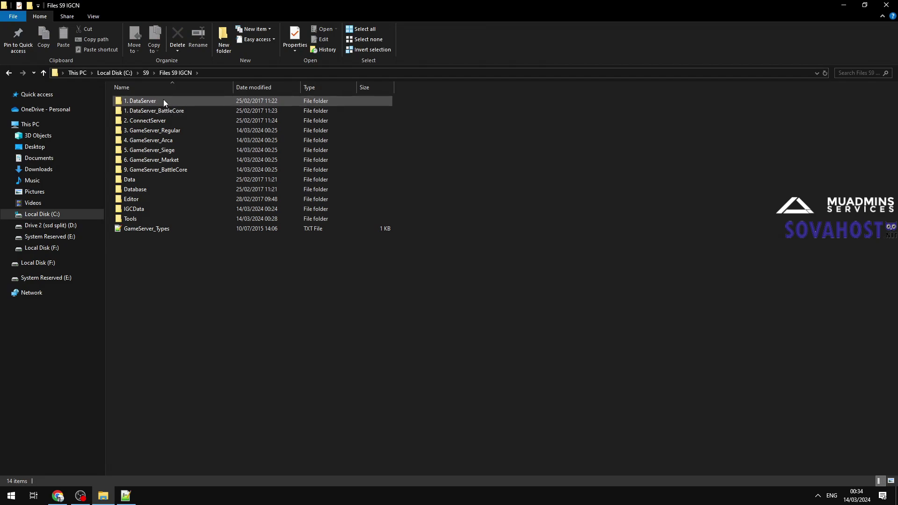
Step: Open the 1. DataServer IGCDS config beside Notes.txt and check the SQL password note
double_click(170, 100)
double_click(147, 118)
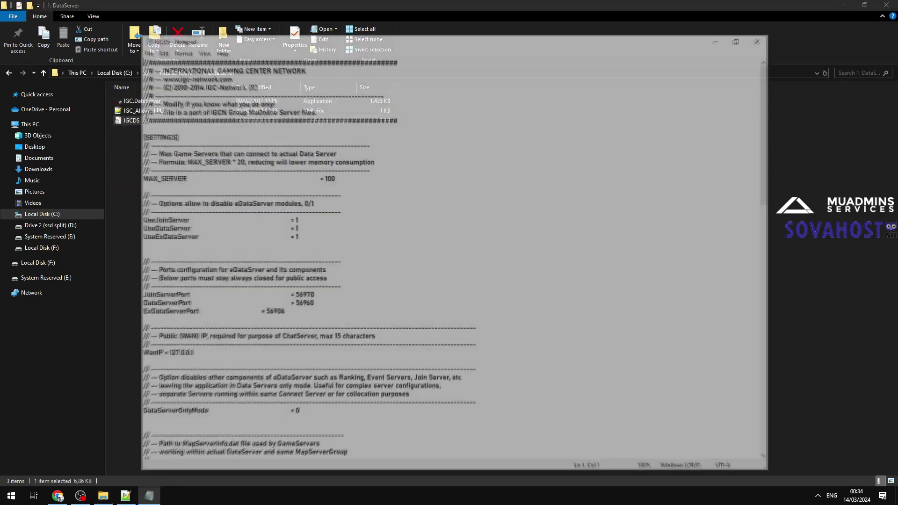
left_click_drag(281, 45, 200, 40)
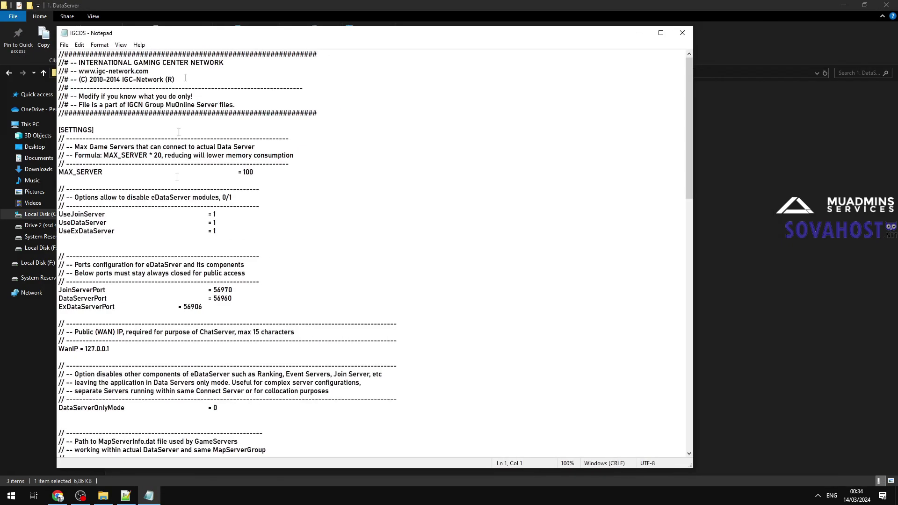
left_click(126, 496)
left_click(186, 313)
left_click(731, 73)
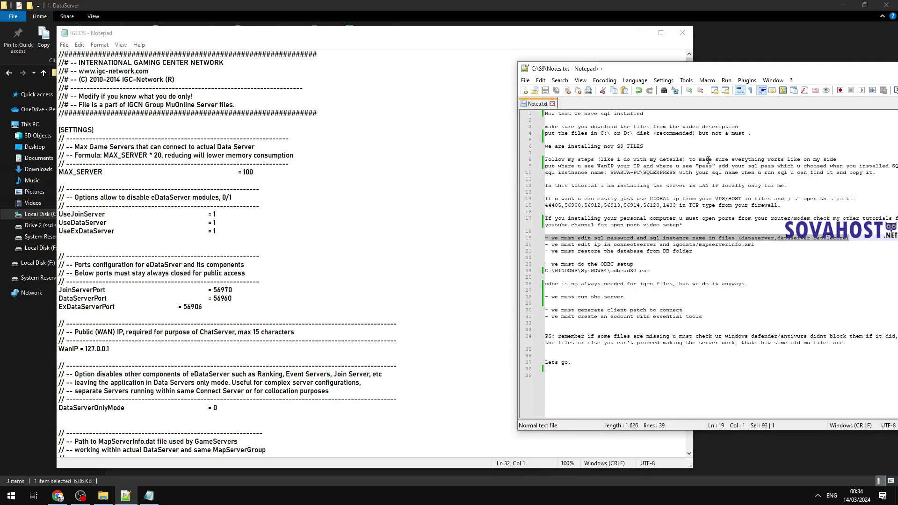
left_click_drag(712, 166, 699, 167)
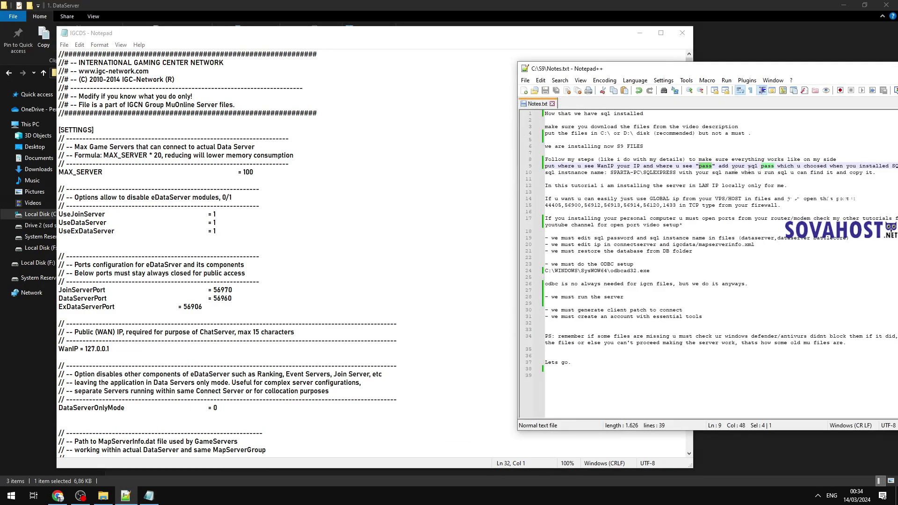
Step: Match the SQL instance name in the notes to the selected SQLServerName value in IGCDS
left_click(327, 33)
scroll(255, 364, "down", 20)
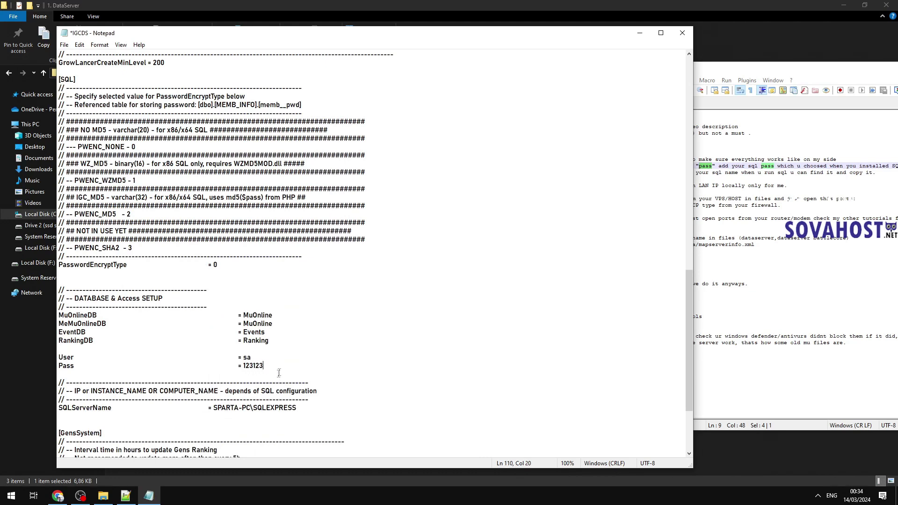
scroll(279, 373, "down", 3)
left_click(756, 205)
left_click_drag(611, 172, 677, 172)
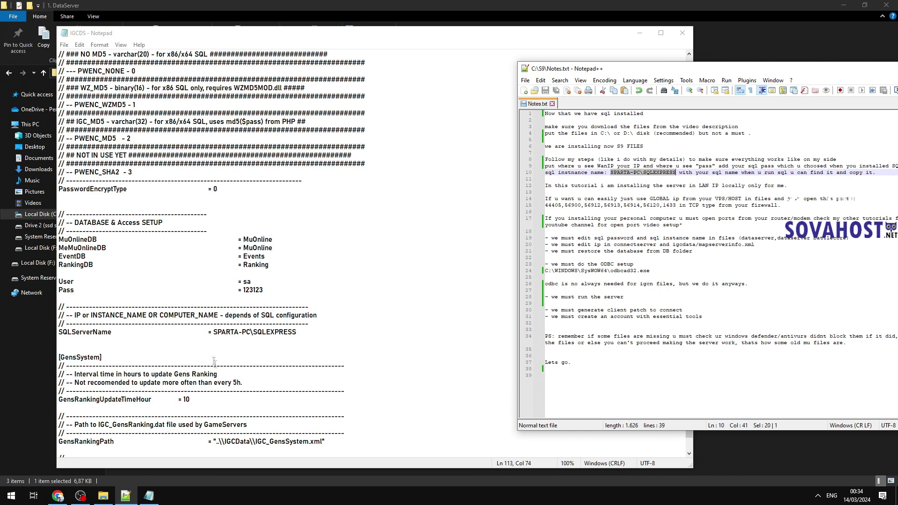
left_click_drag(214, 333, 298, 331)
key("ctrl+c")
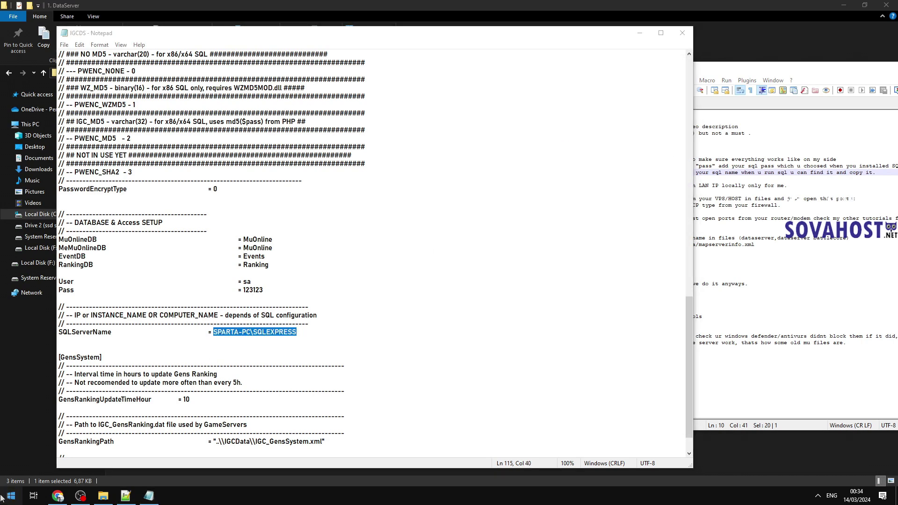
left_click(12, 495)
scroll(77, 374, "down", 5)
scroll(78, 380, "down", 8)
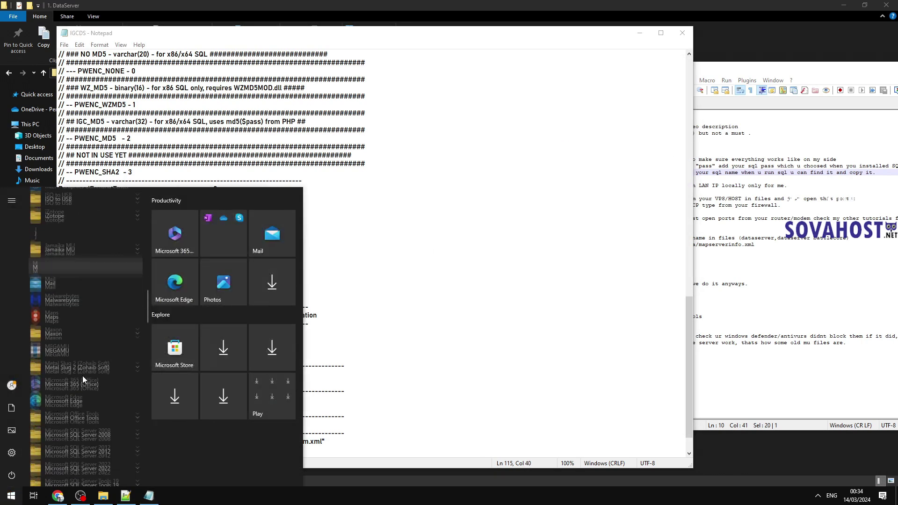
Step: Launch SQL Server Management Studio 2012, connect to SPARTA-PC\SQLEXPRESS, and return to the IGCDS SQLServerName value
left_click(101, 310)
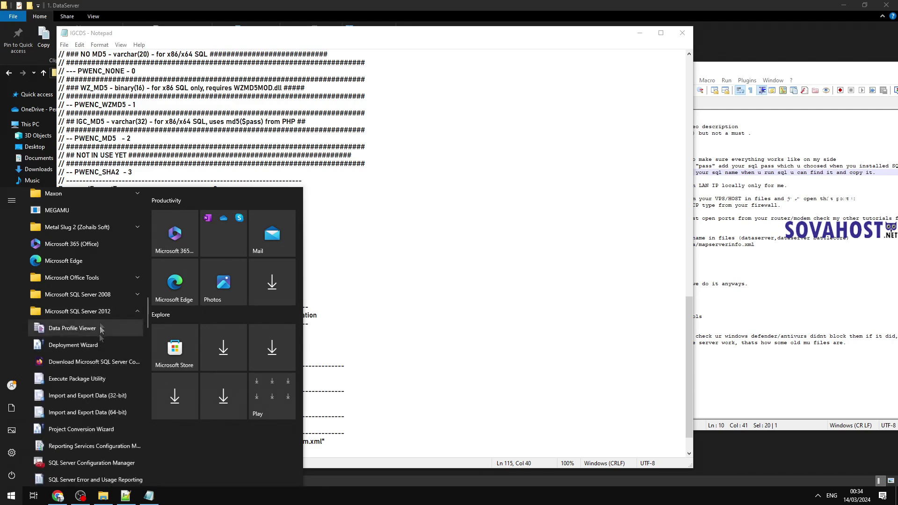
scroll(82, 393, "down", 2)
left_click(89, 423)
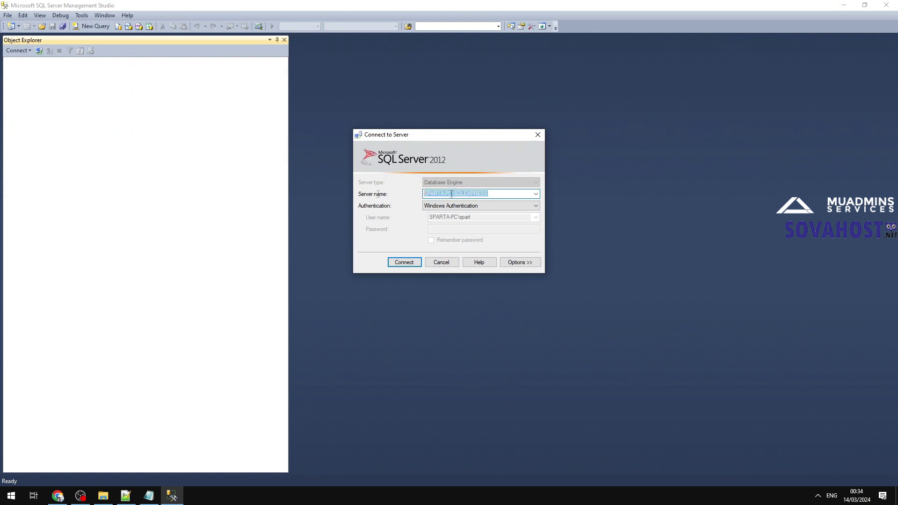
type("here will be urs! copy it")
key("ctrl+z")
key("Return")
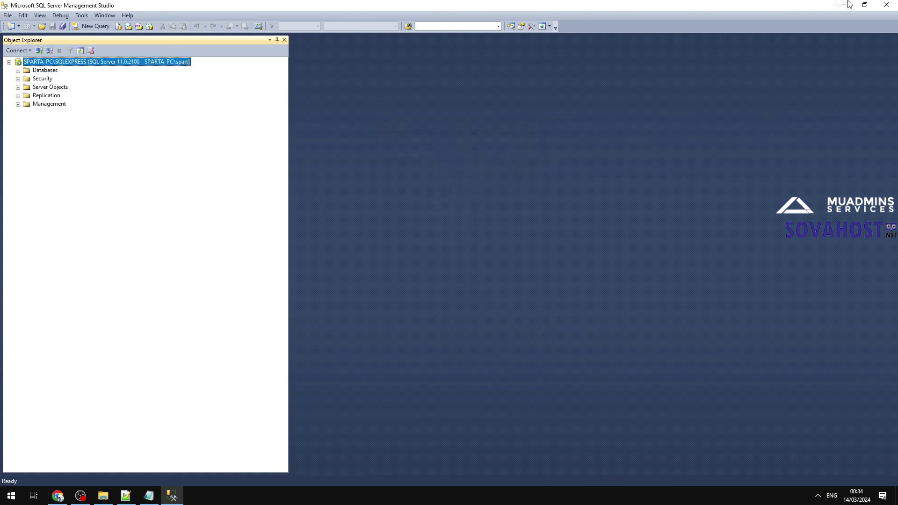
left_click(844, 5)
right_click(280, 333)
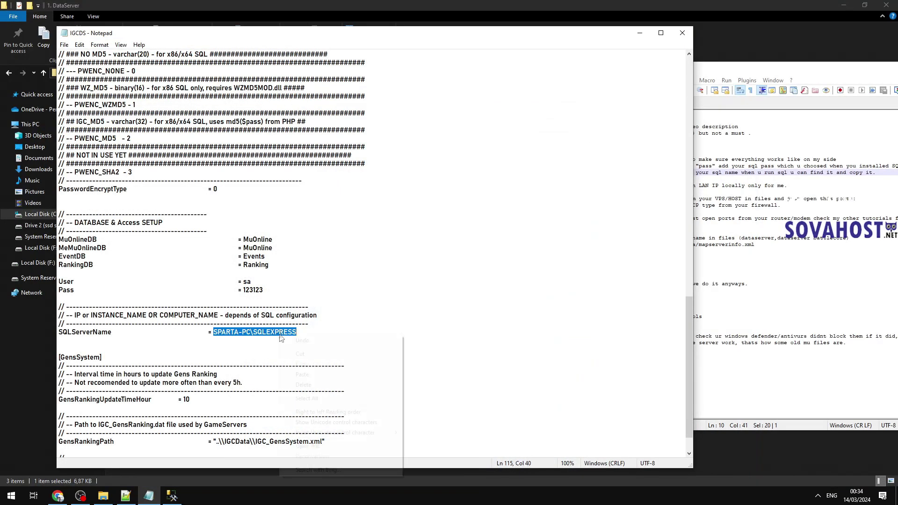
Step: Paste SPARTA-PC\SQLEXPRESS as the DataServer SQLServerName and close the file
left_click(312, 372)
left_click(683, 32)
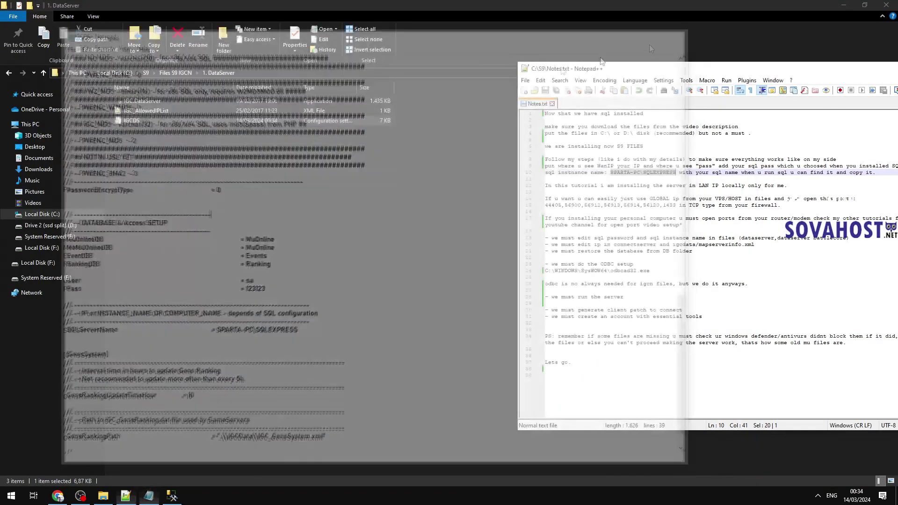
left_click(178, 74)
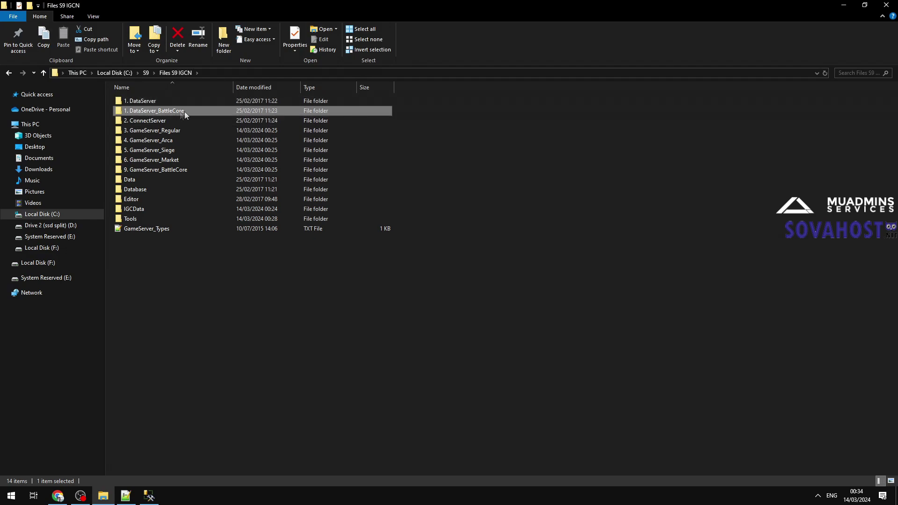
Step: Set SQLServerName to SPARTA-PC\SQLEXPRESS in the DataServer_BattleCore IGCDS file and save it
double_click(174, 112)
double_click(149, 120)
scroll(291, 291, "down", 20)
scroll(280, 295, "down", 6)
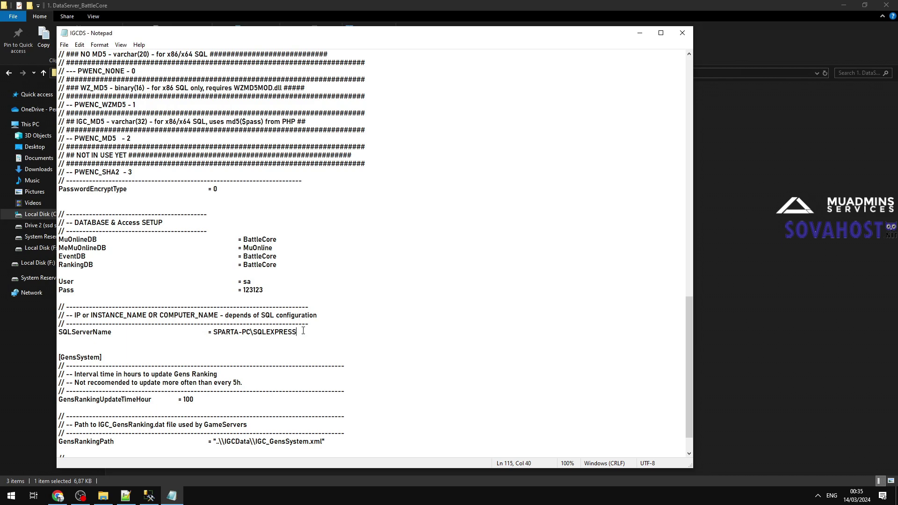
left_click_drag(303, 330, 225, 332)
key("ctrl+v")
key("ctrl+s")
left_click(682, 33)
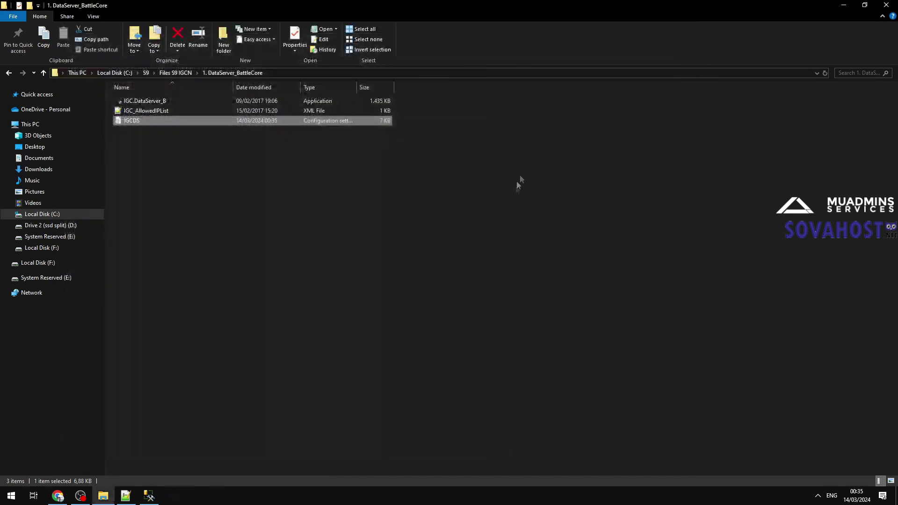
left_click(182, 74)
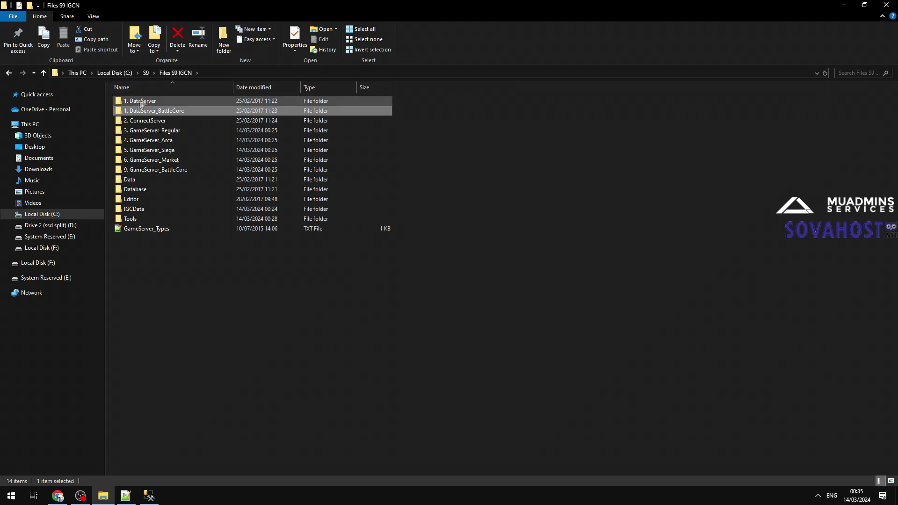
left_click(145, 123)
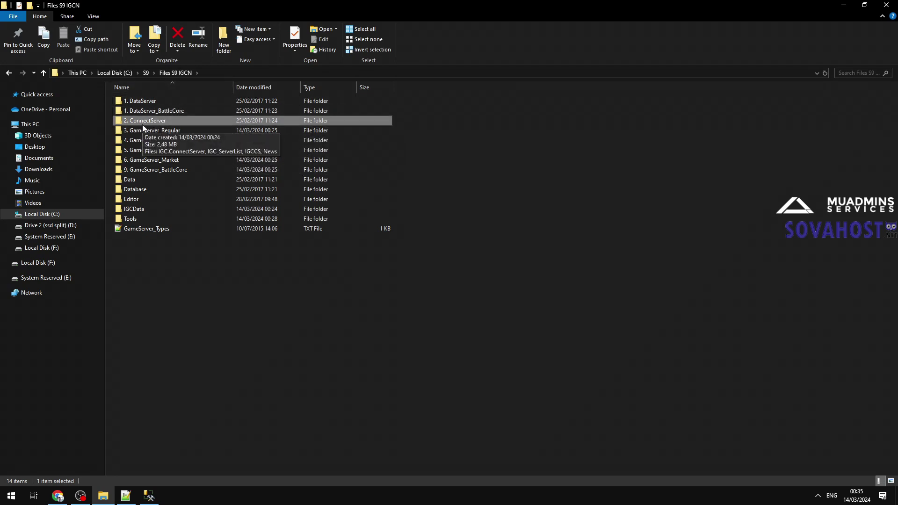
Step: Check the IP-editing note and open IGC_ServerList.xml from 2. ConnectServer in Notepad++
double_click(147, 124)
left_click(125, 496)
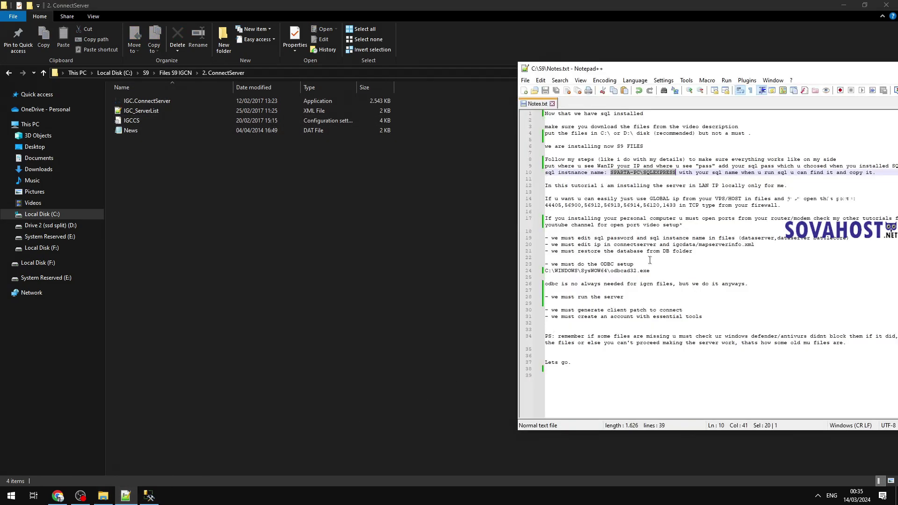
left_click_drag(756, 245, 506, 246)
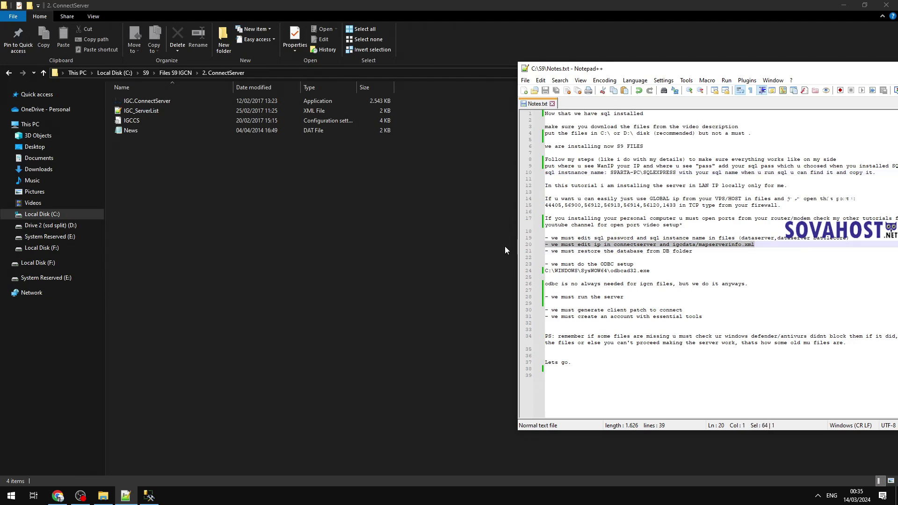
left_click(159, 157)
double_click(155, 110)
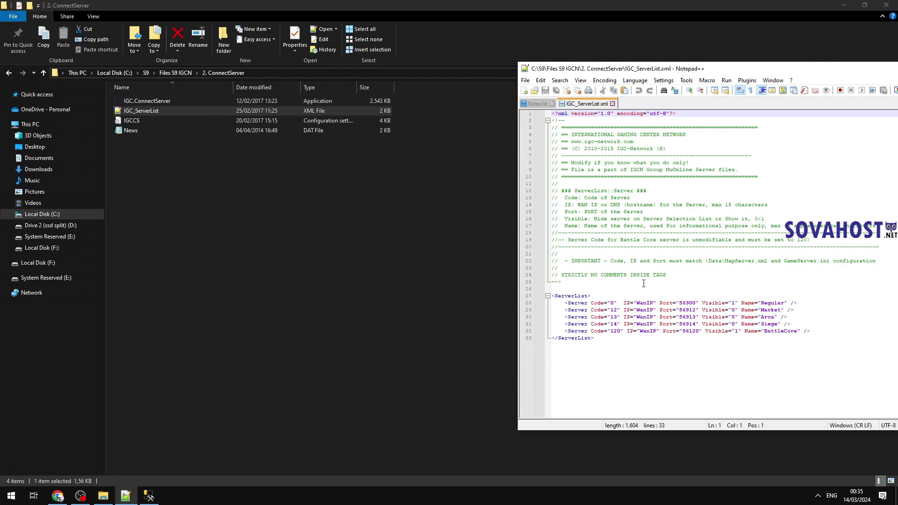
Step: Select WanIP and bring up the Replace dialog for it
double_click(644, 304)
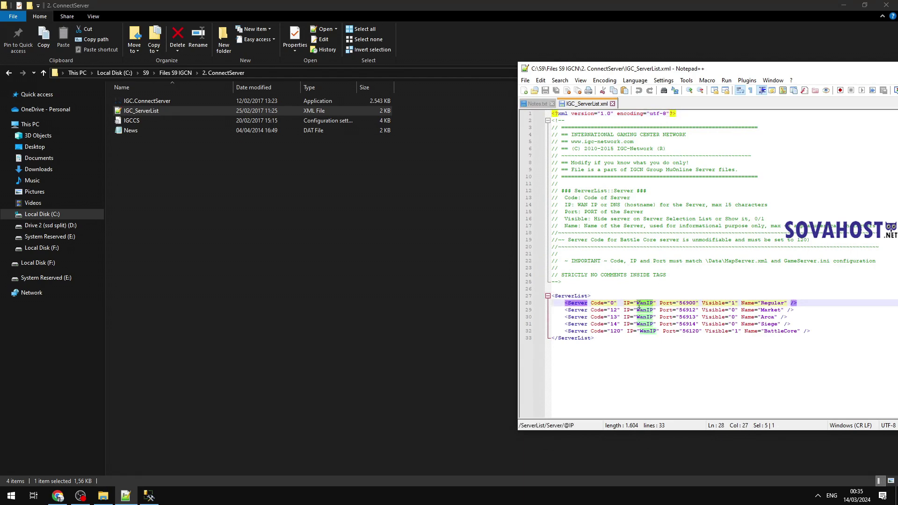
left_click(540, 80)
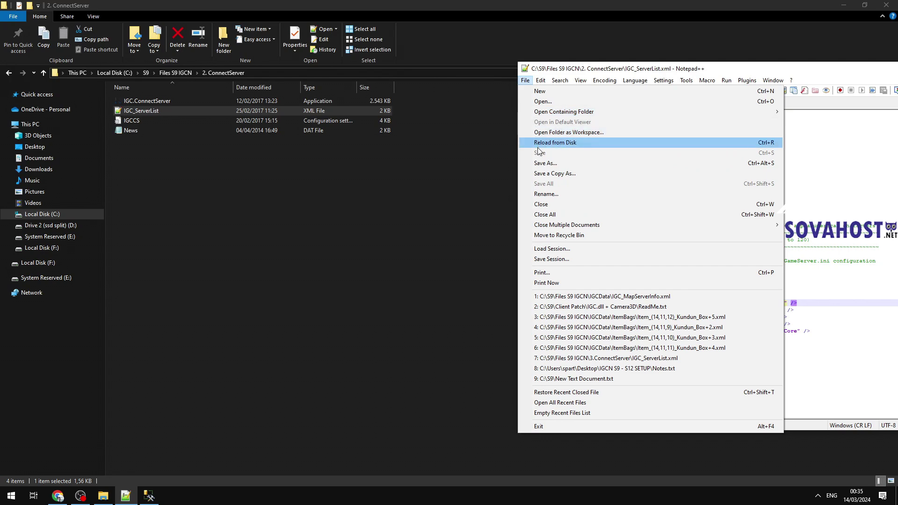
mouse_move(560, 82)
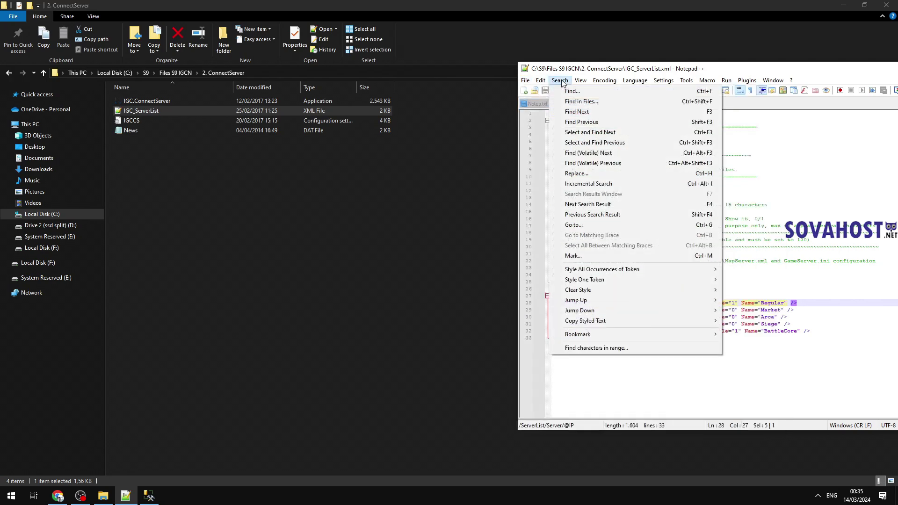
left_click(583, 93)
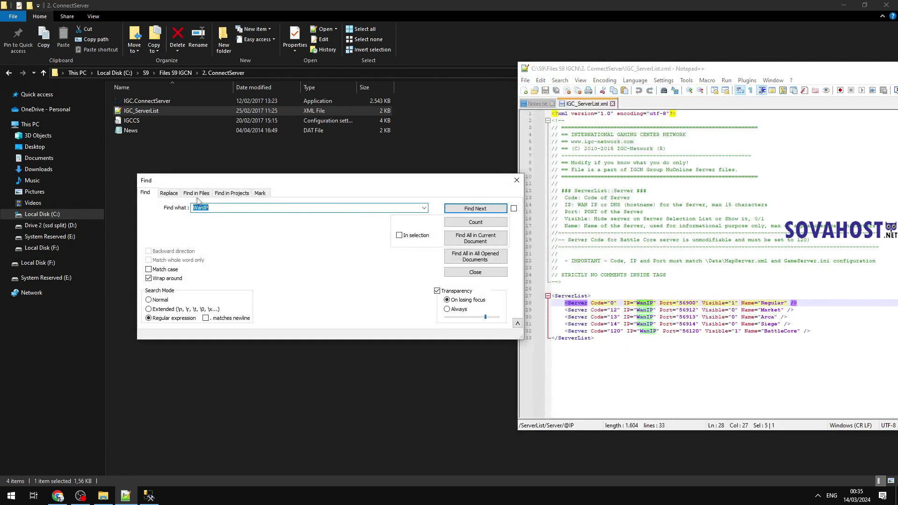
left_click(169, 193)
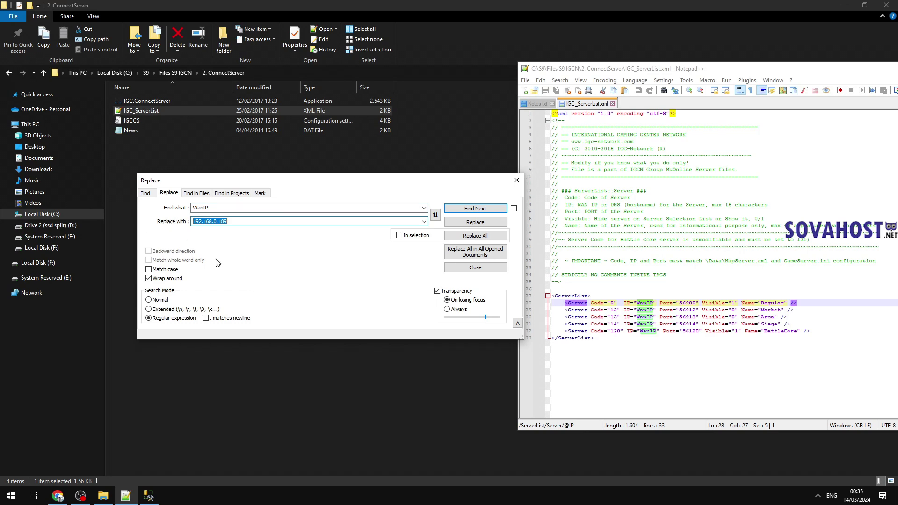
Step: Run ipconfig in Command Prompt and copy the IPv4 address 192.168.0.189
key("super")
type("cmd")
key("Return")
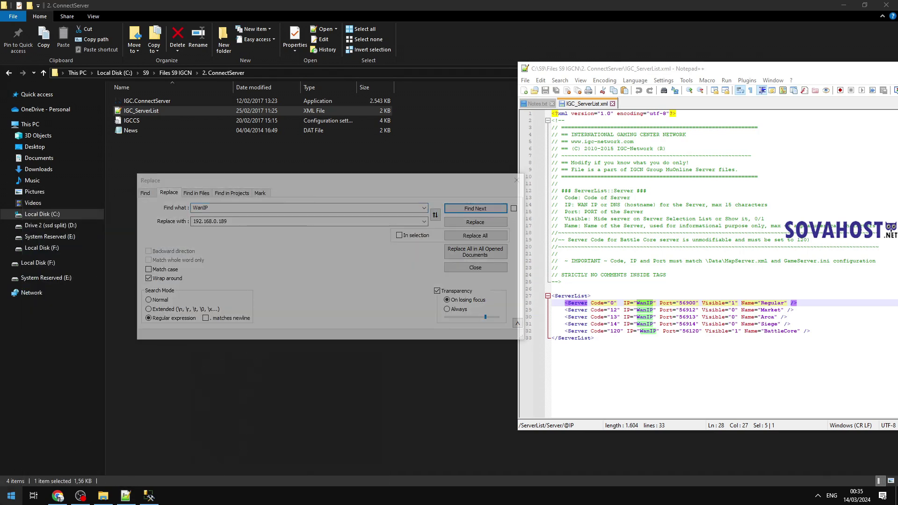
key("super")
type("cmd")
key("Return")
key("super")
type("ipconfig")
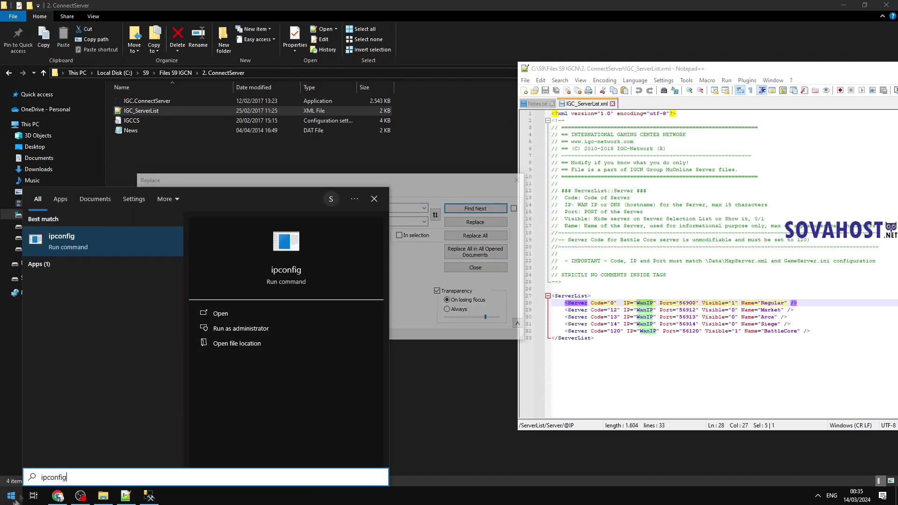
key("BackSpace")
key("BackSpace")
key("BackSpace")
key("BackSpace")
key("BackSpace")
key("BackSpace")
key("BackSpace")
key("BackSpace")
type("cmd")
left_click(89, 245)
type("ipconfig")
key("Return")
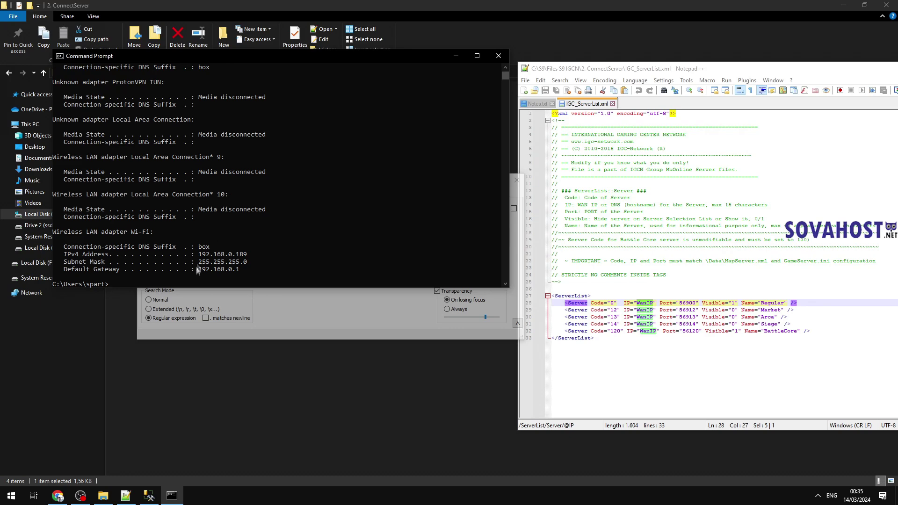
left_click_drag(198, 254, 251, 255)
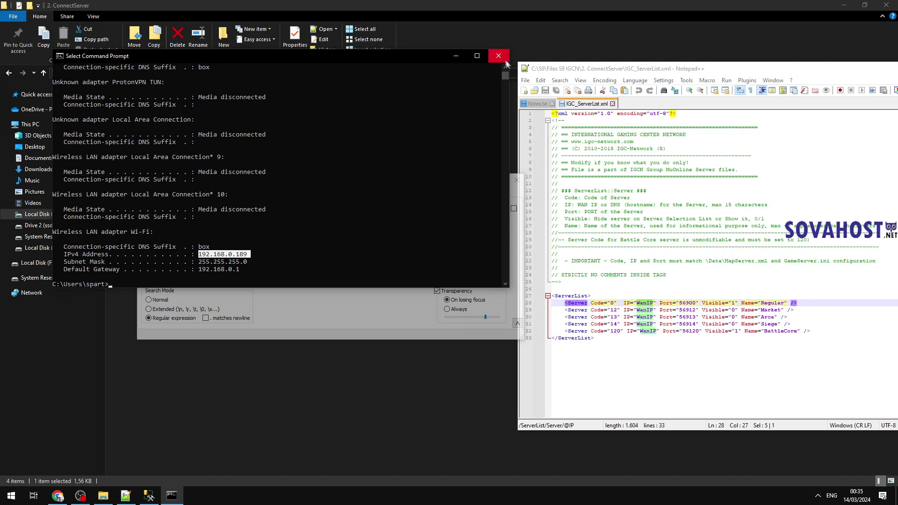
left_click(499, 56)
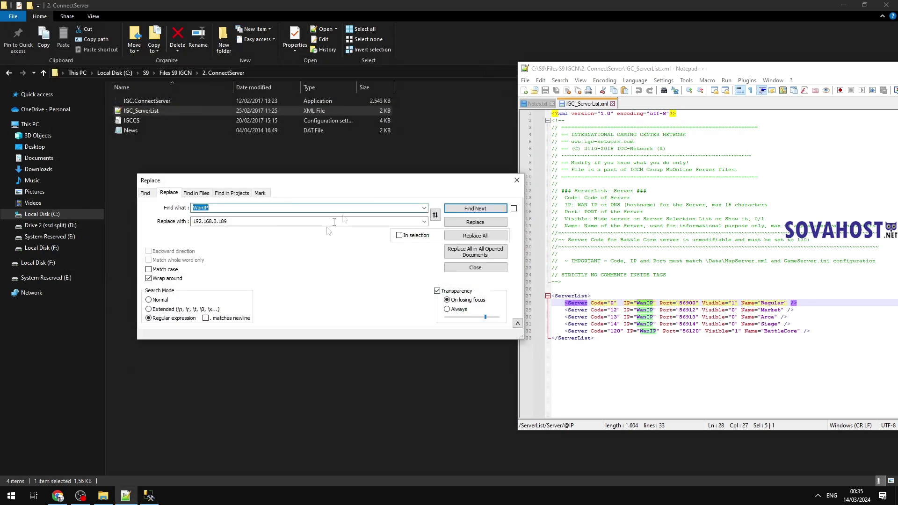
Step: Replace all WanIP entries with 192.168.0.189, save IGC_ServerList.xml and close it
left_click(486, 236)
left_click(691, 310)
key("ctrl+s")
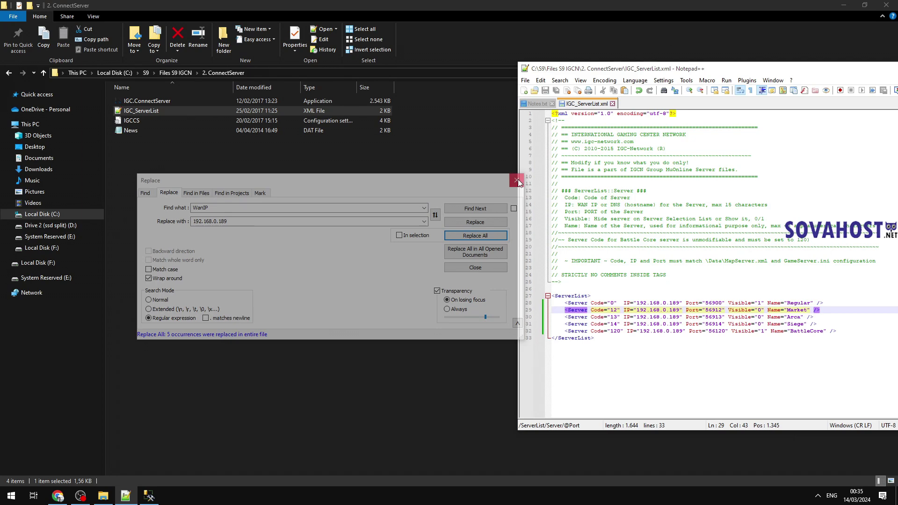
left_click(517, 180)
left_click(611, 103)
left_click(324, 249)
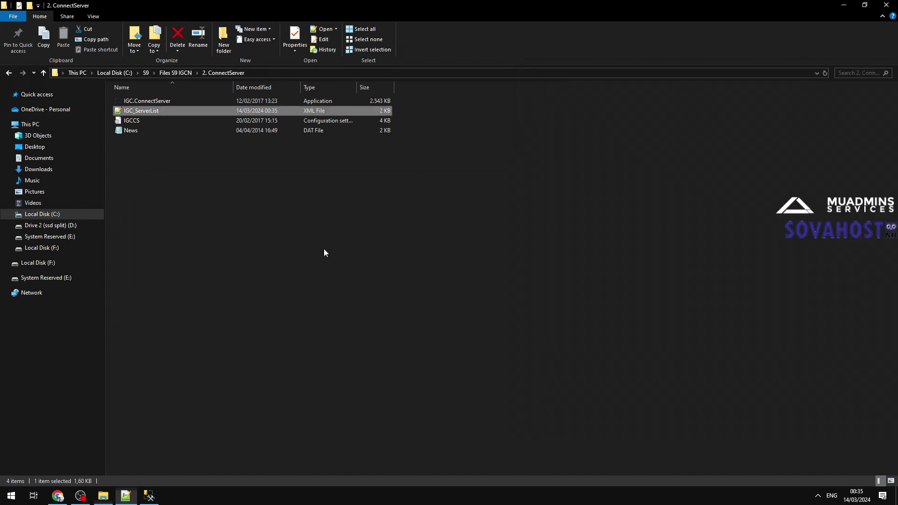
Step: Open IGC_MapServerInfo.xml from the IGCData folder in Notepad++
left_click(186, 75)
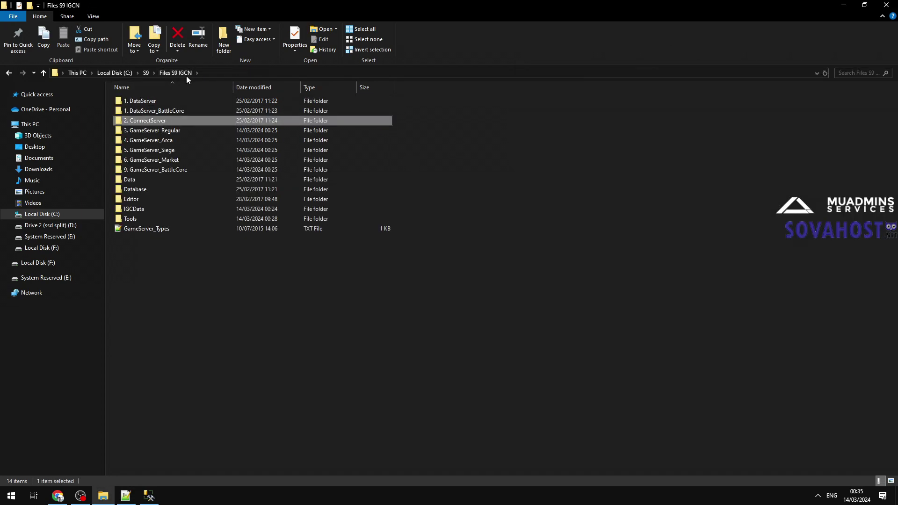
double_click(147, 210)
scroll(186, 302, "down", 5)
left_click(159, 235)
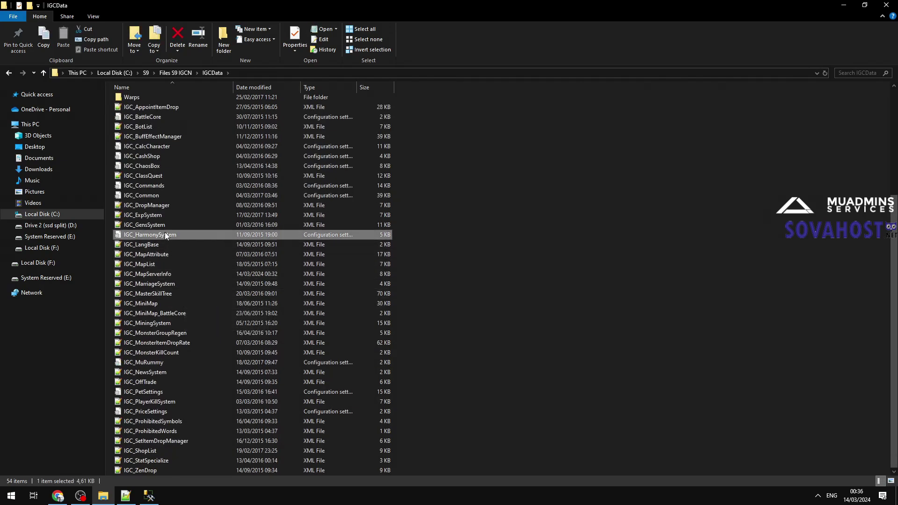
double_click(154, 274)
scroll(721, 253, "down", 9)
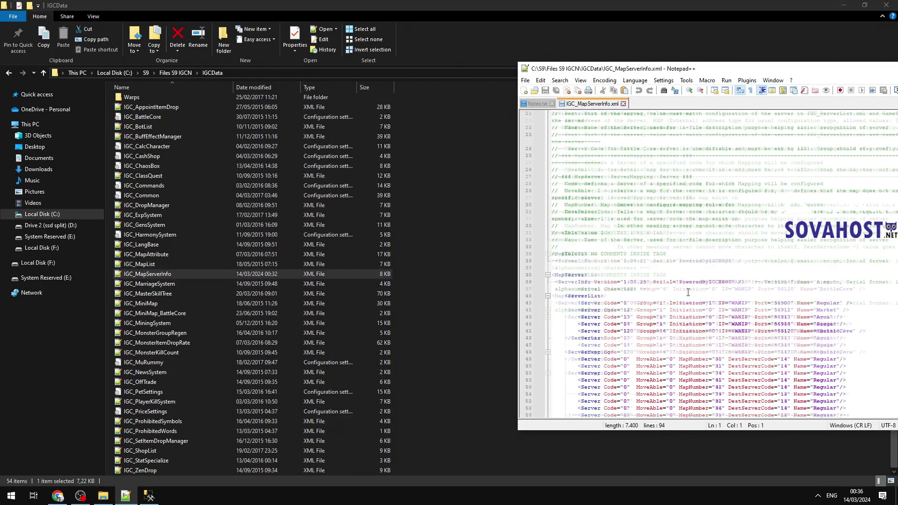
Step: Replace all five WANIP entries with 192.168.0.189 and save the file
double_click(738, 240)
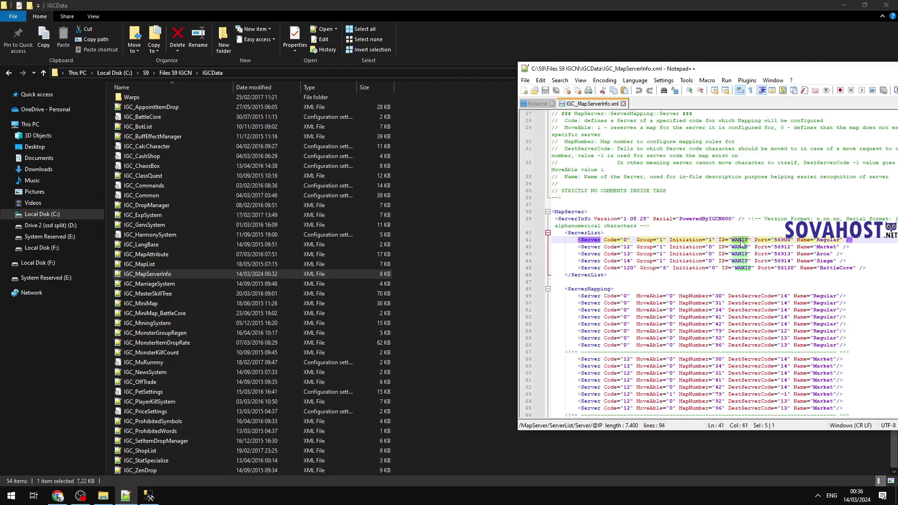
key("ctrl+f")
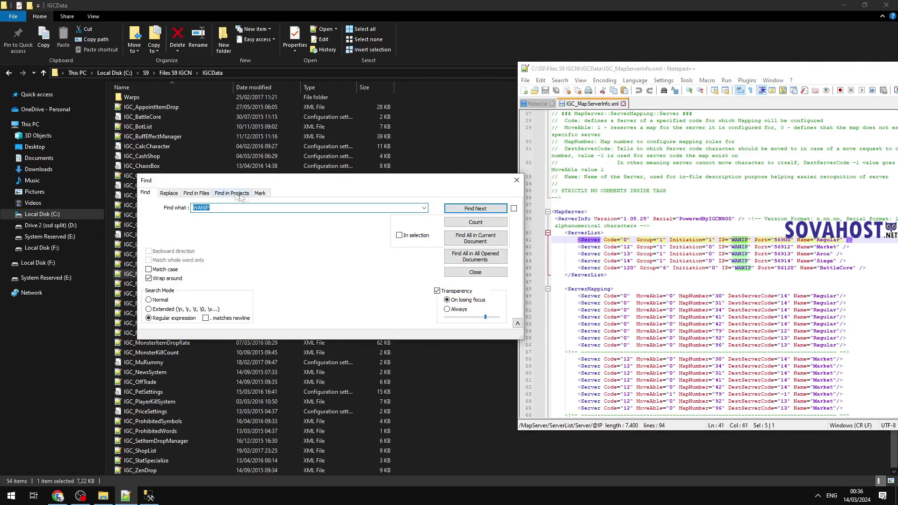
left_click(169, 193)
left_click(491, 235)
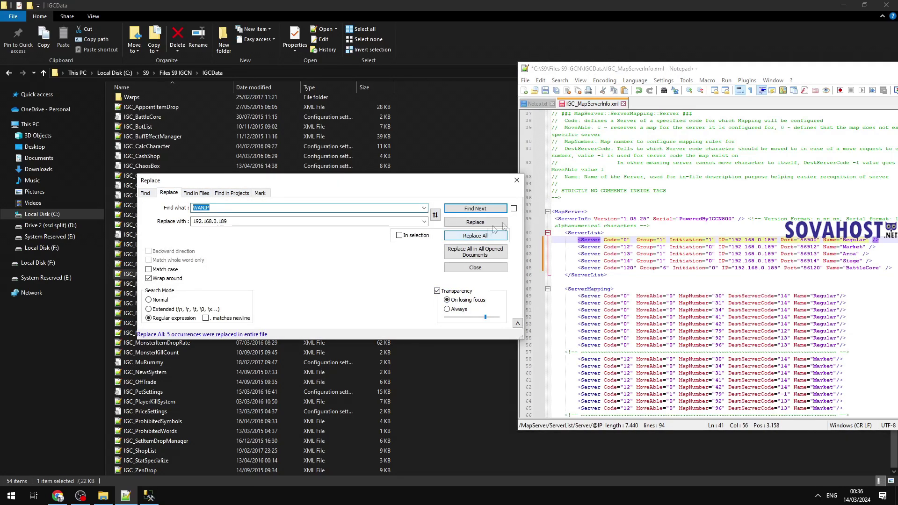
left_click(517, 180)
left_click(525, 80)
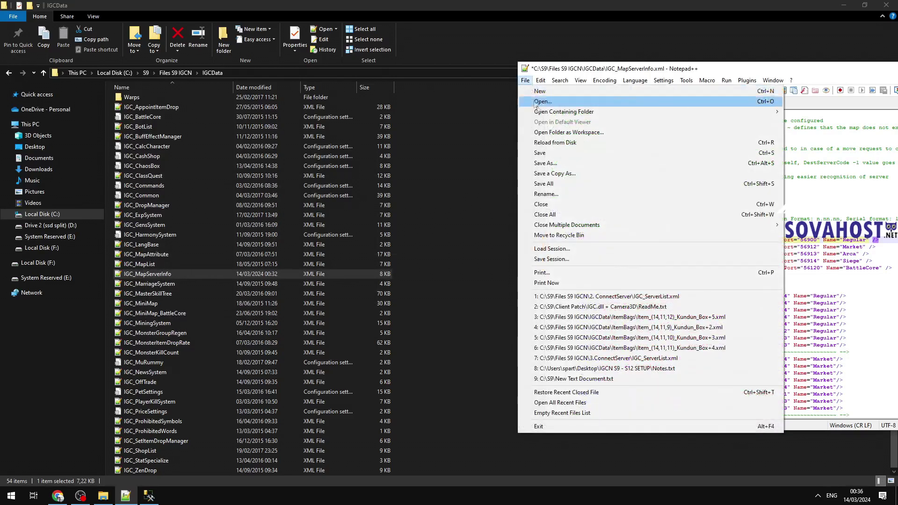
left_click(540, 152)
Step: Return to Files S9 IGCN and find the restore-database line in Notes.txt
left_click(466, 219)
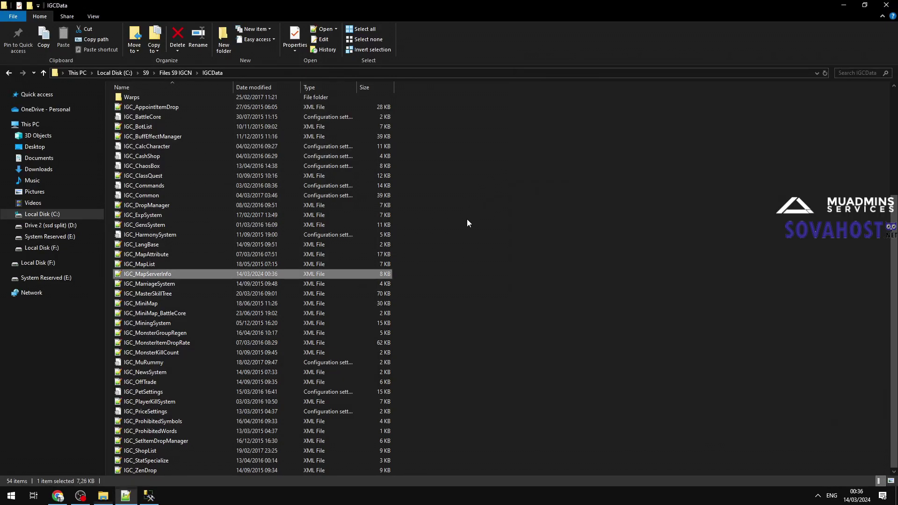
key("alt+Up")
left_click_drag(142, 500, 146, 498)
left_click(147, 496)
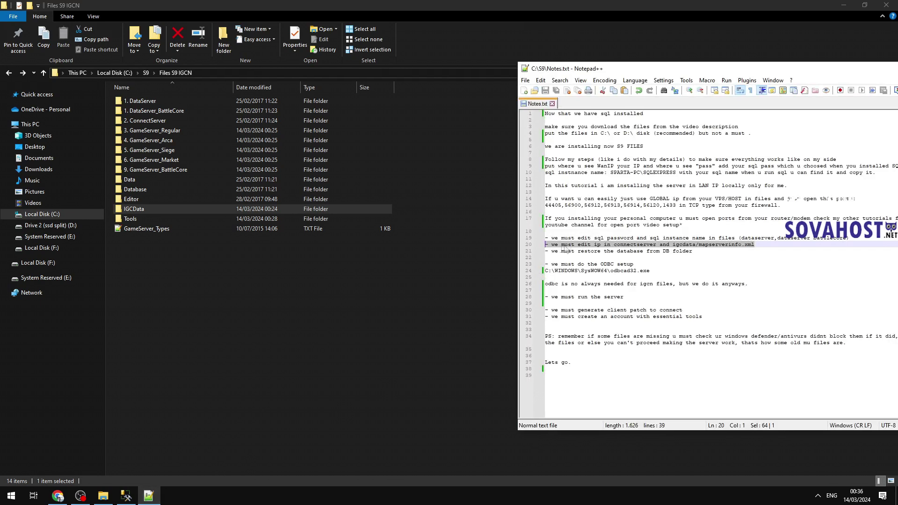
left_click_drag(692, 251, 481, 252)
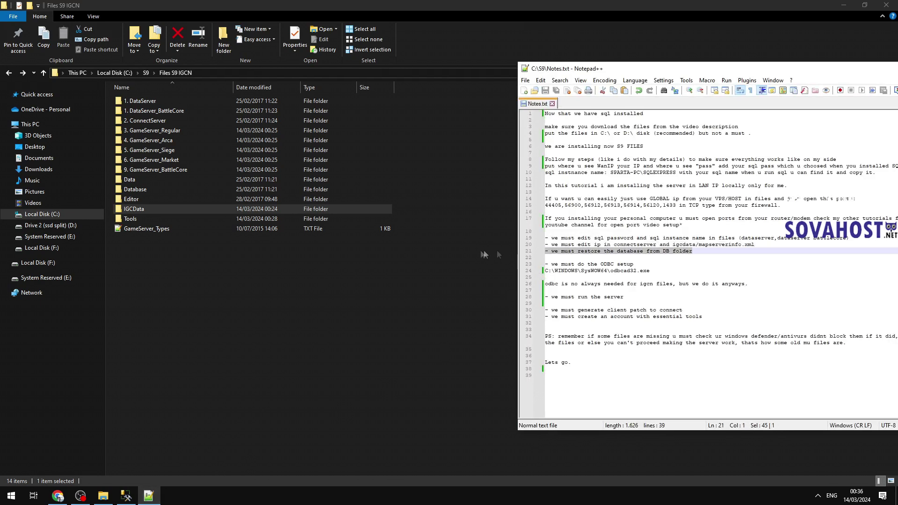
Step: Add 'just run the sql script after u created DB, follow me.' below it and save Notes.txt
left_click(653, 258)
type("just run the sql script after u cr")
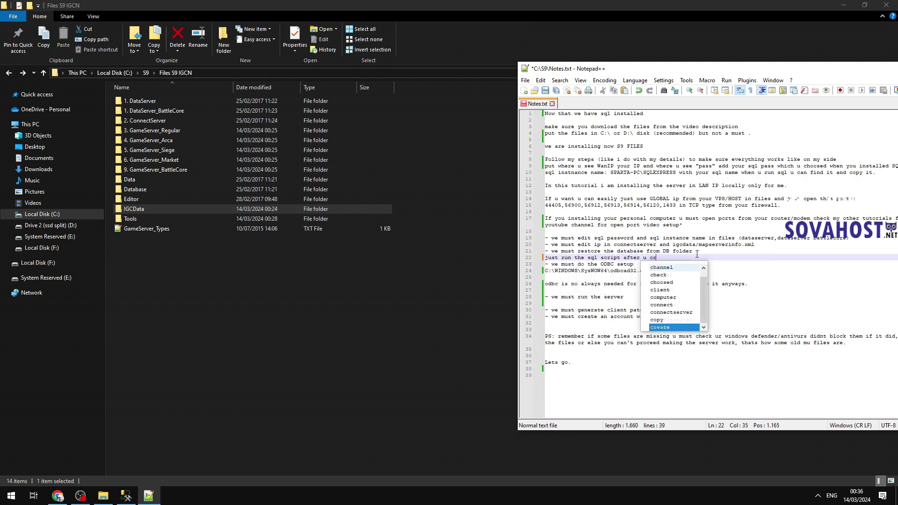
type("eated DB, follow me.")
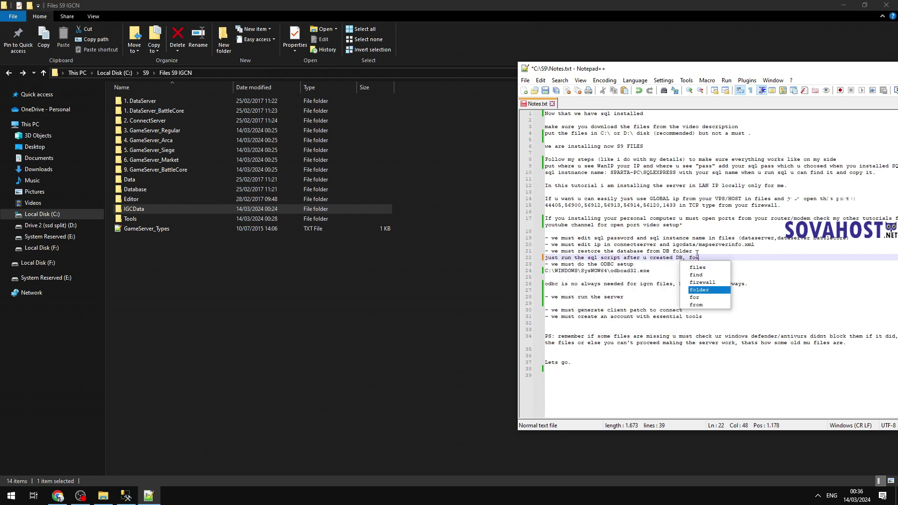
key("Return")
left_click_drag(725, 257, 448, 257)
key("ctrl+s")
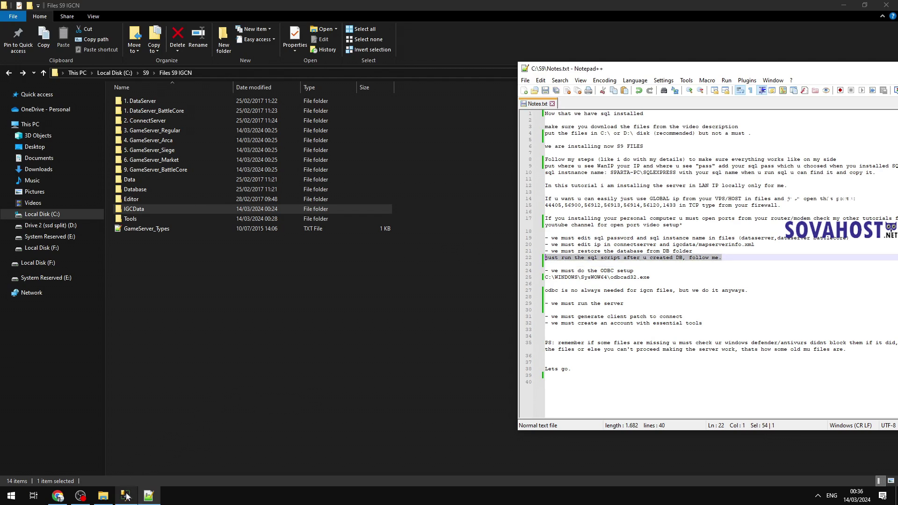
left_click(126, 496)
double_click(45, 70)
Step: Create the MuOnline and Ranking databases under Databases
right_click(47, 71)
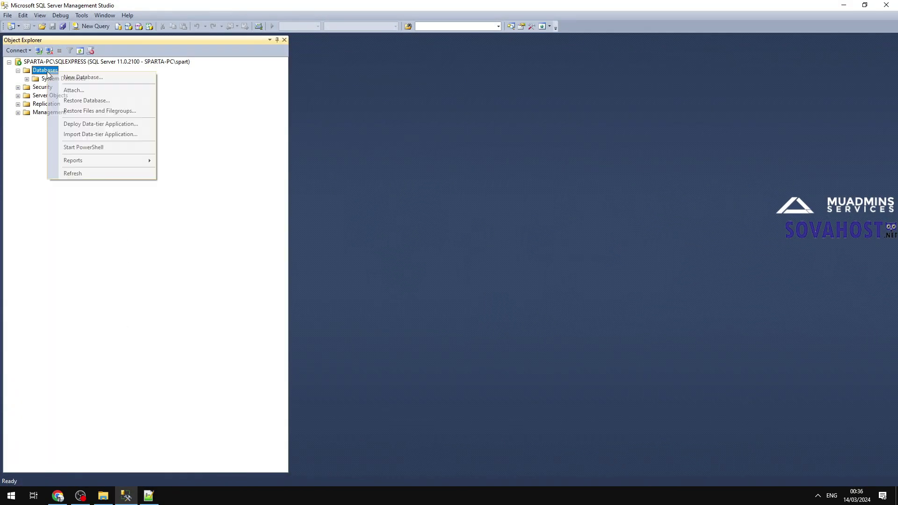
left_click(70, 78)
type("MuOnline")
key("Return")
right_click(47, 71)
left_click(61, 77)
type("Ranking")
key("Return")
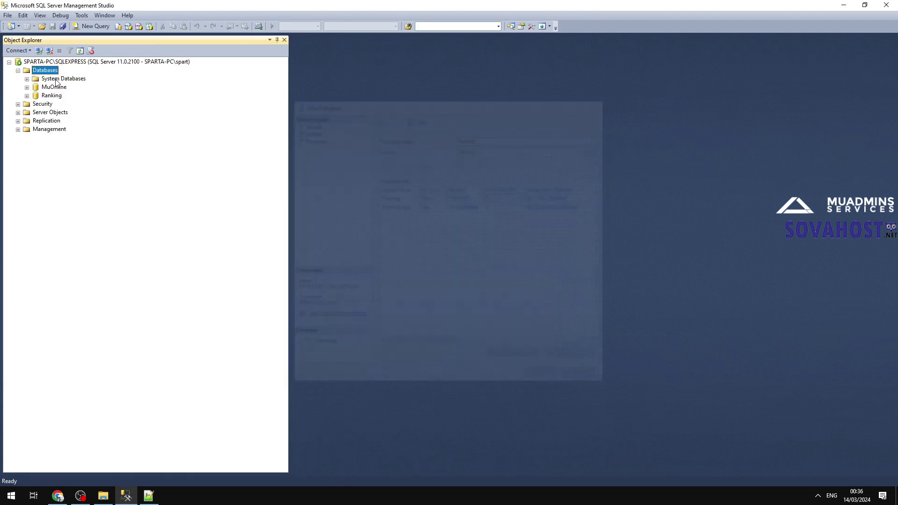
Step: Create the Events and BattleCore databases, then select the Database folder in File Explorer
right_click(54, 70)
left_click(66, 77)
type("Events")
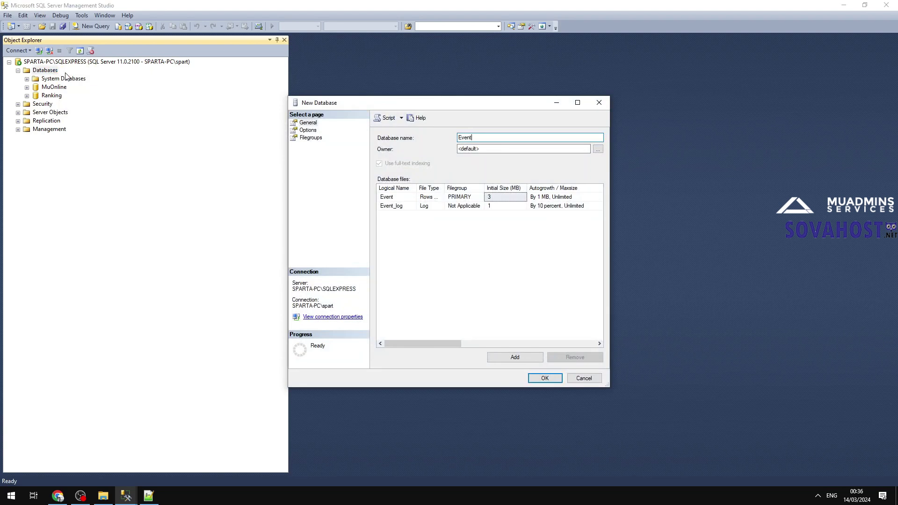
key("Return")
right_click(59, 73)
left_click(68, 77)
type("BattleCore")
key("Return")
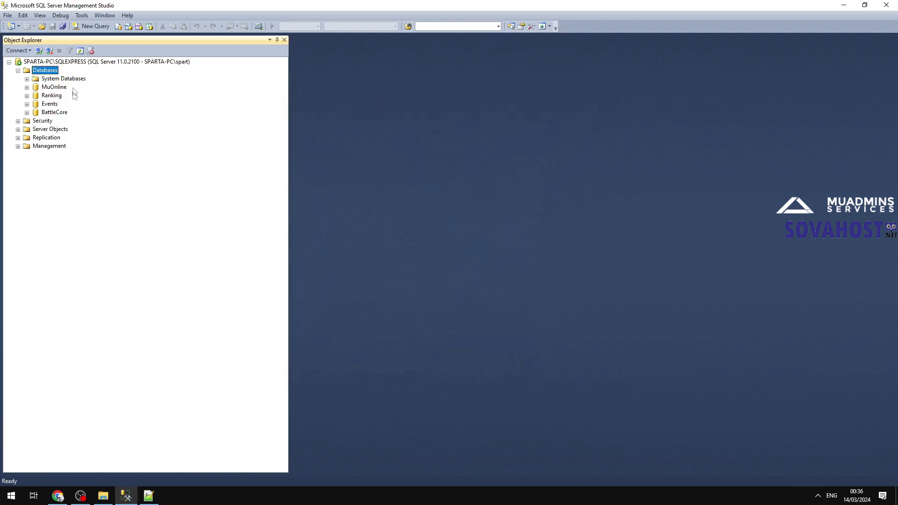
left_click(127, 497)
left_click(163, 252)
left_click(143, 191)
Step: Open the Database folder and try opening MuOnline(Without_MD5).sql with another app
double_click(144, 189)
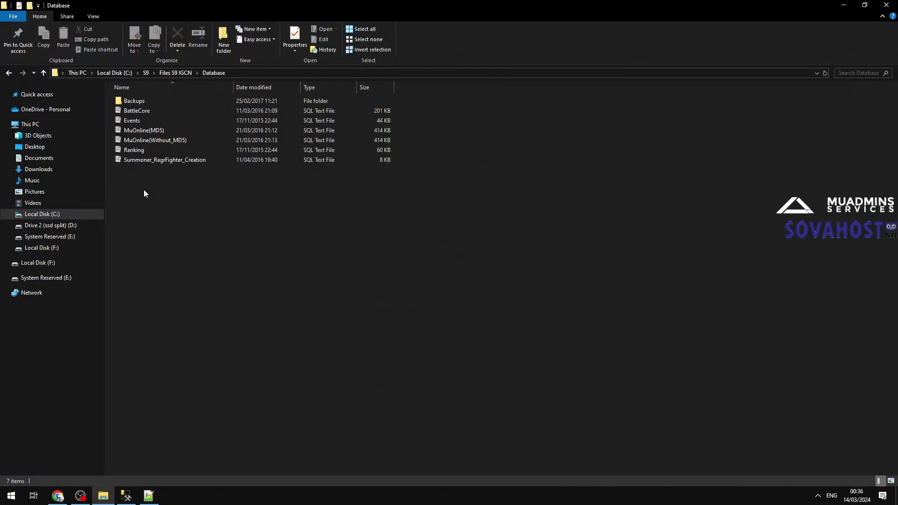
left_click_drag(197, 164, 121, 4)
left_click(156, 140)
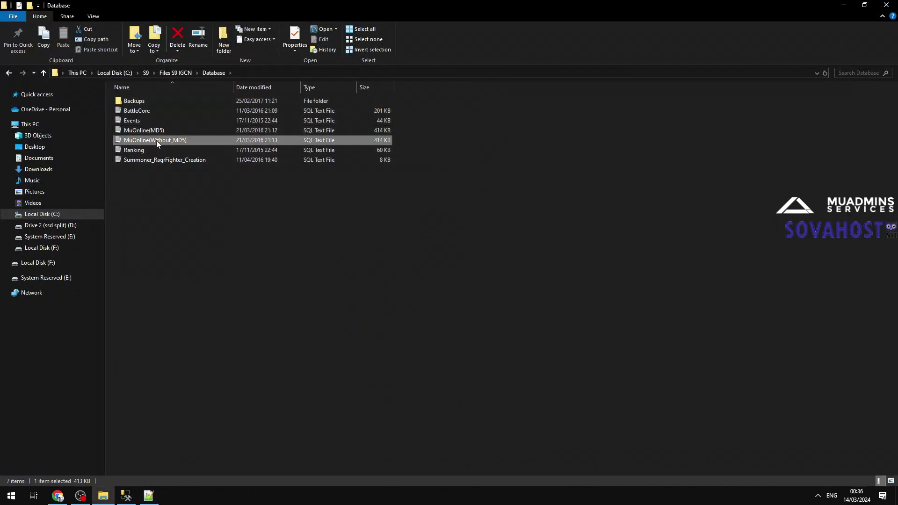
double_click(156, 141)
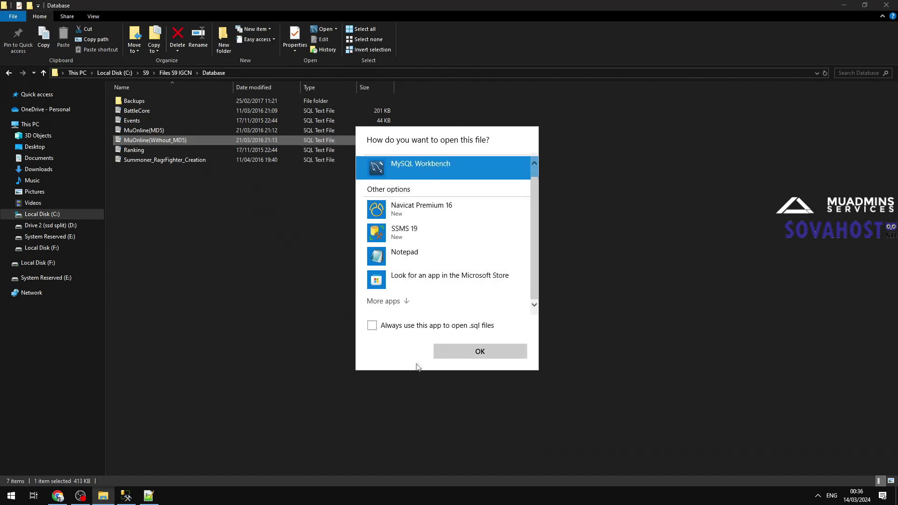
left_click(406, 301)
scroll(408, 302, "down", 3)
scroll(409, 299, "down", 5)
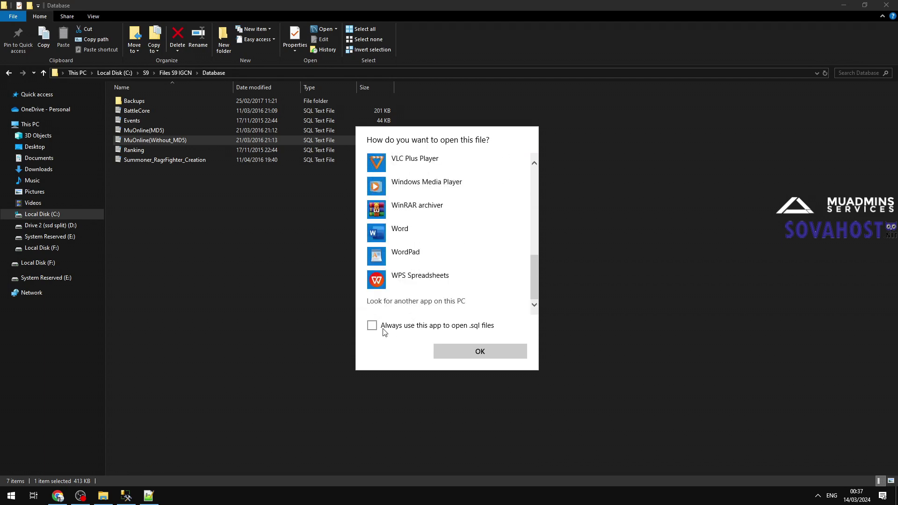
scroll(449, 234, "up", 5)
double_click(457, 248)
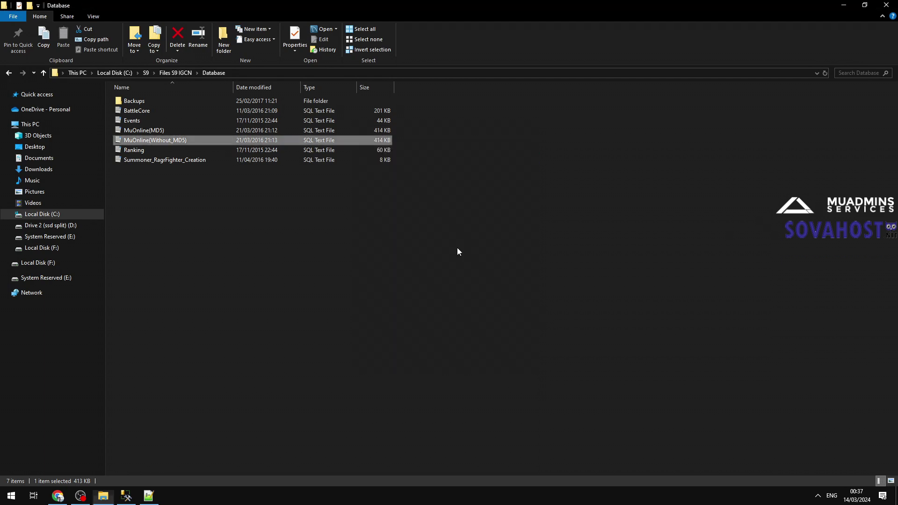
left_click(151, 431)
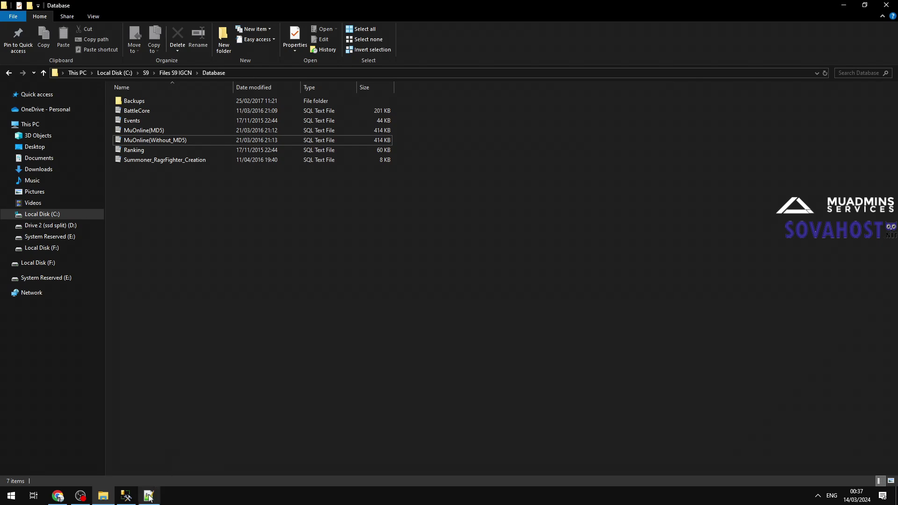
Step: Note 'i willl drag it to mssql instead.' in Notes.txt, save, and drag the script into Management Studio
left_click(148, 496)
left_click(573, 264)
type("i")
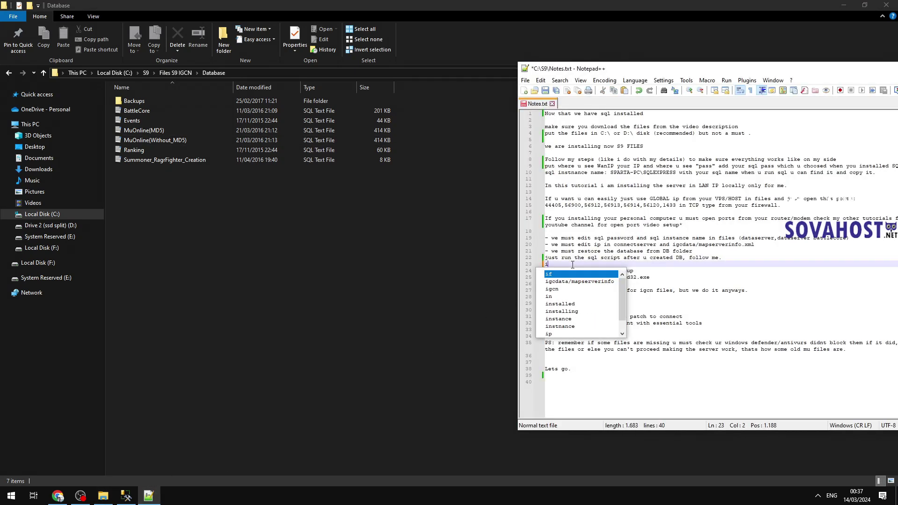
type(" willl drag it ")
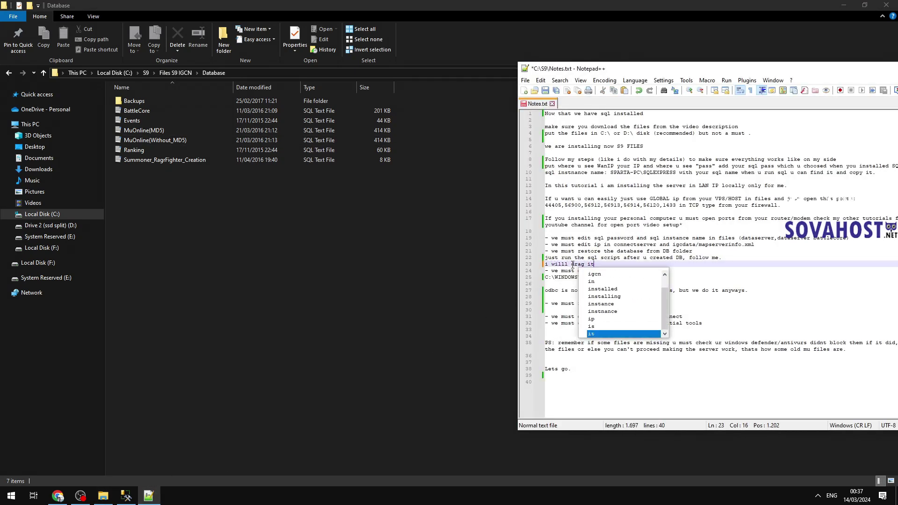
type("to mssql instead.")
key("Return")
key("Return")
key("ctrl+s")
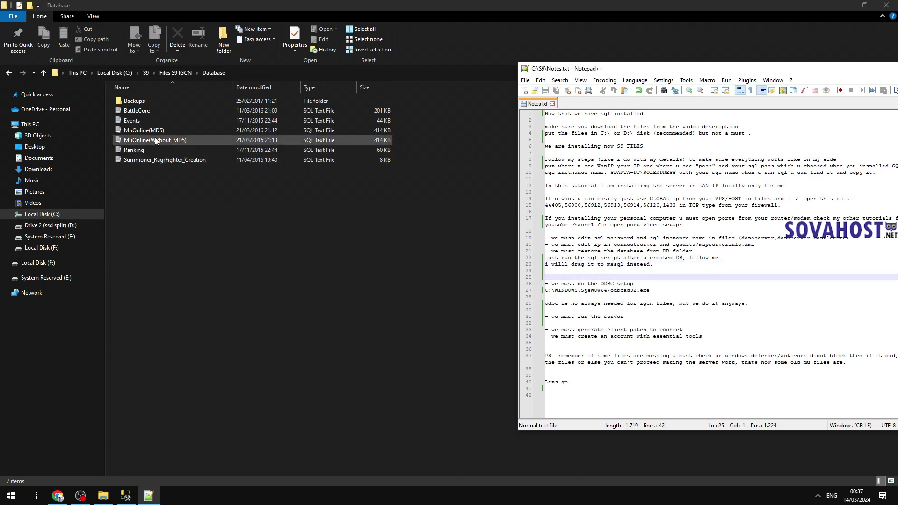
left_click(156, 141)
left_click_drag(156, 141, 154, 337)
Step: Execute the MuOnline(Without_MD5) script with MuOnline selected as the target database
double_click(334, 64)
left_click(102, 38)
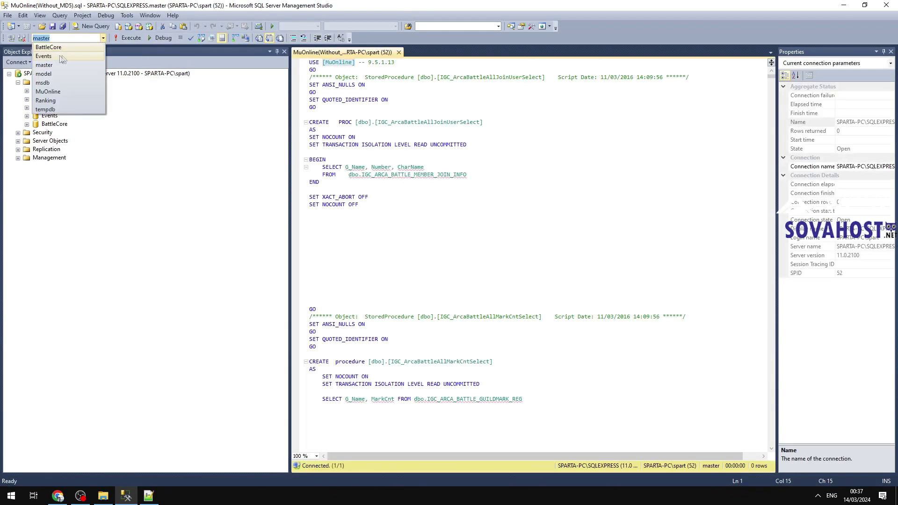
left_click(48, 92)
left_click(130, 38)
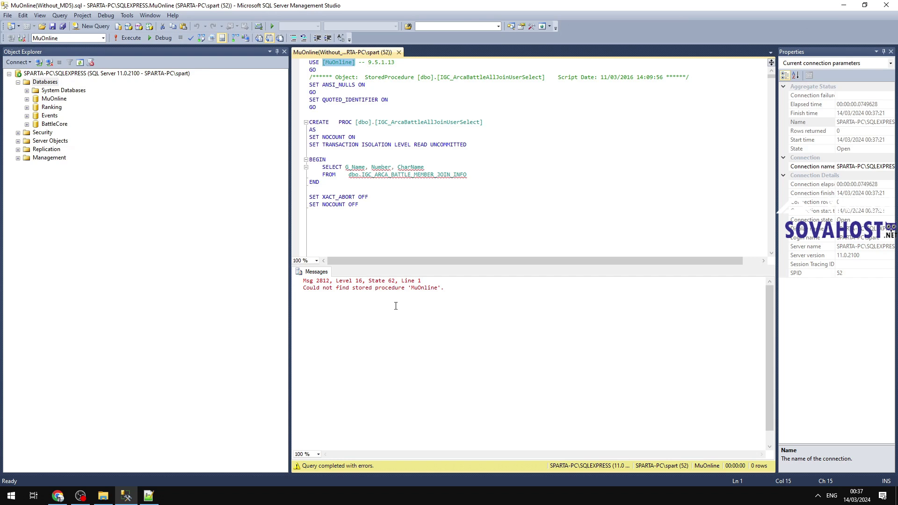
left_click(349, 95)
left_click(125, 39)
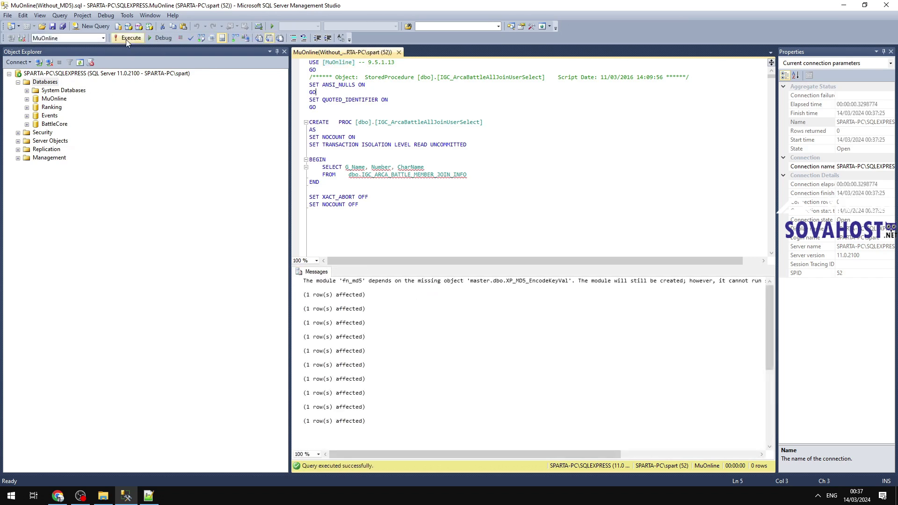
Step: Review the script's output messages and minimise Management Studio
key("ctrl+a")
left_click(366, 108)
left_click(388, 385)
key("ctrl+a")
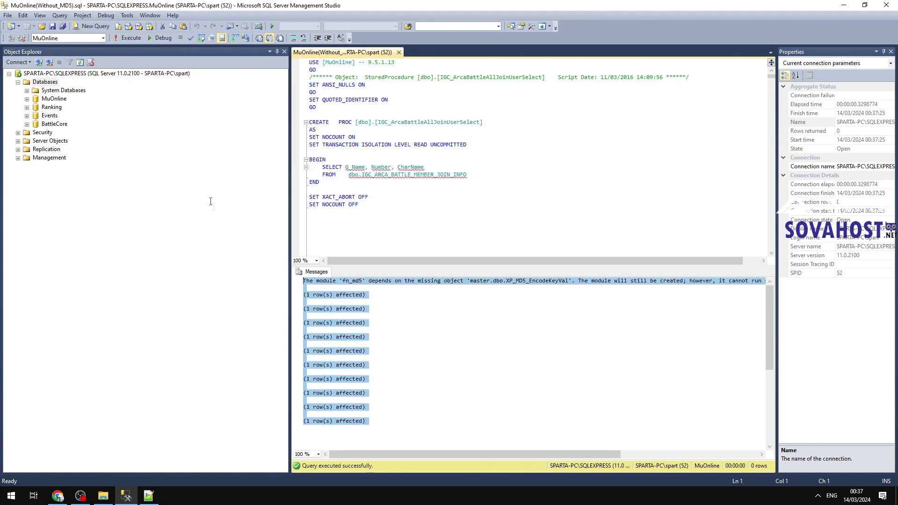
left_click(126, 495)
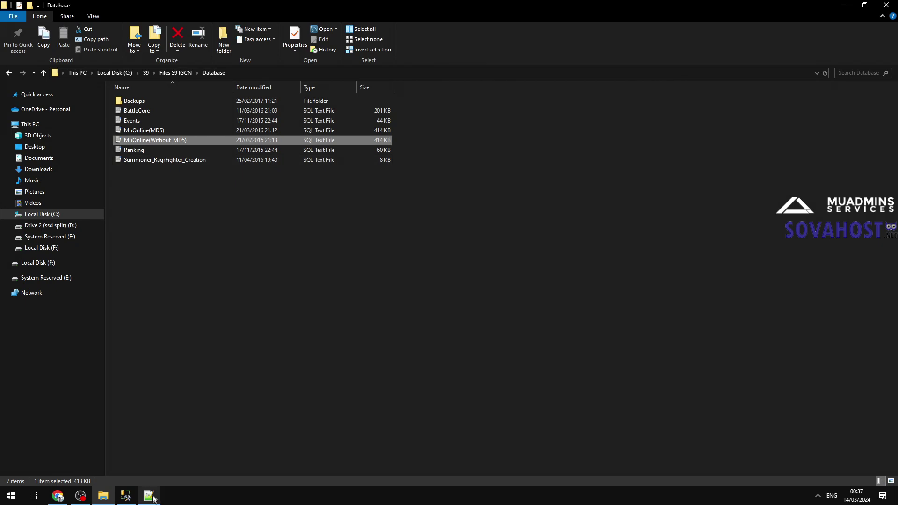
left_click(148, 495)
Step: Delete the script-running reminder lines 22–24 from Notes.txt and save it
left_click(679, 268)
type("do same with other dbs")
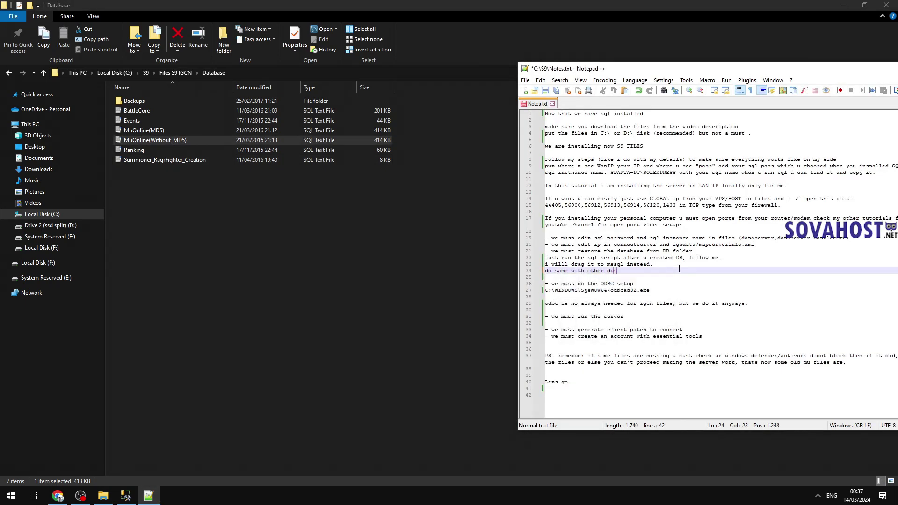
left_click_drag(648, 270, 542, 258)
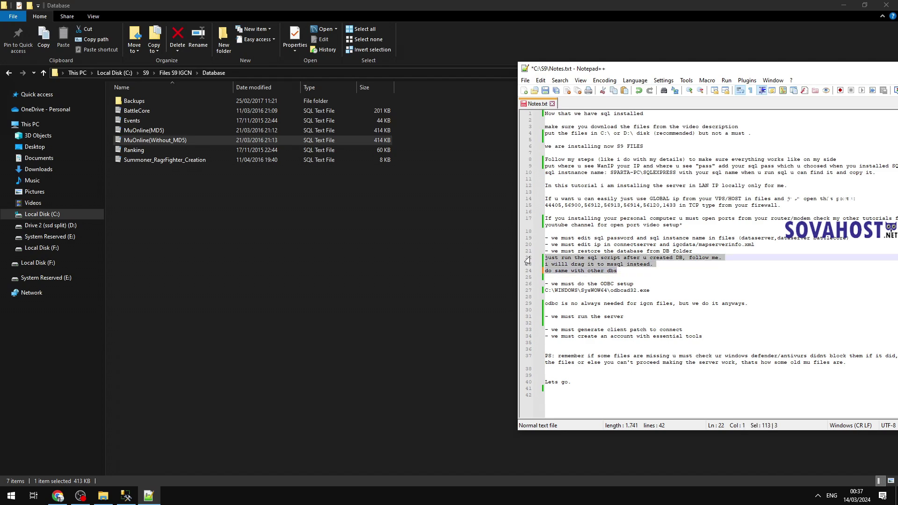
key("Delete")
key("ctrl+s")
Step: Open BattleCore.sql in Management Studio by dragging it onto the SSMS taskbar icon
left_click(144, 114)
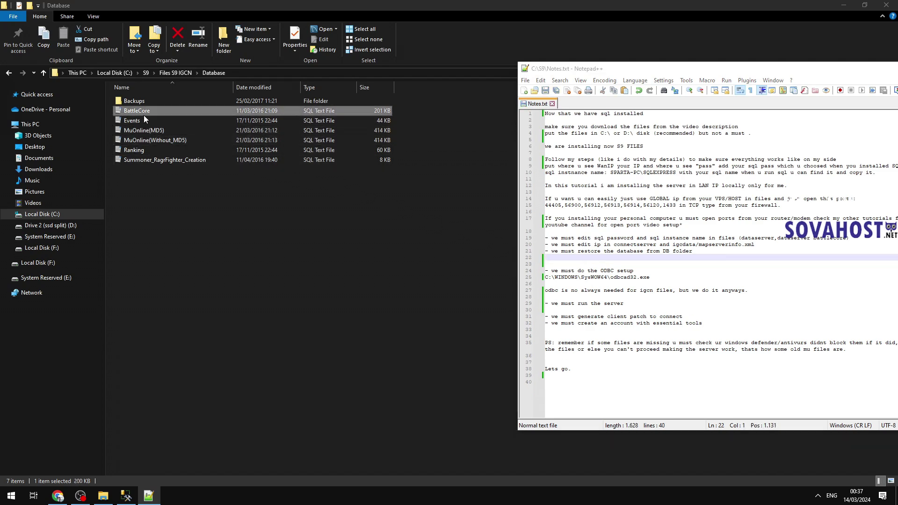
double_click(144, 115)
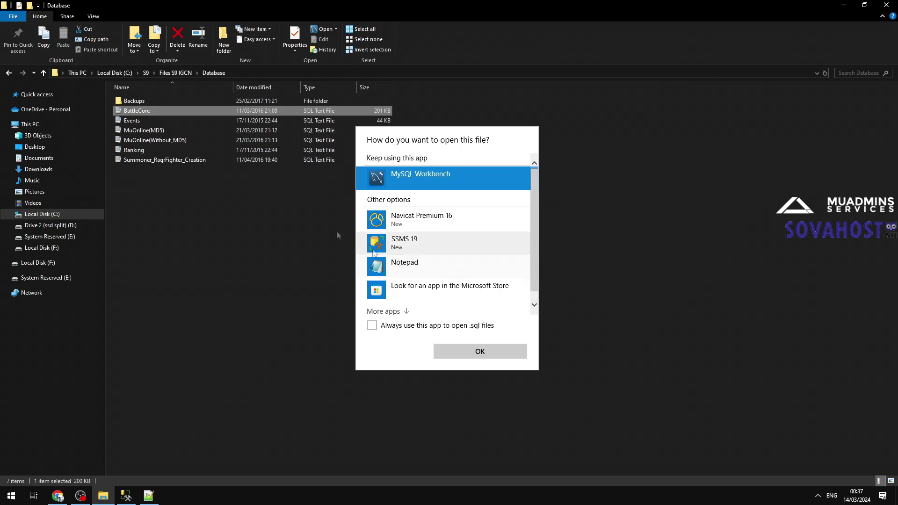
left_click(588, 289)
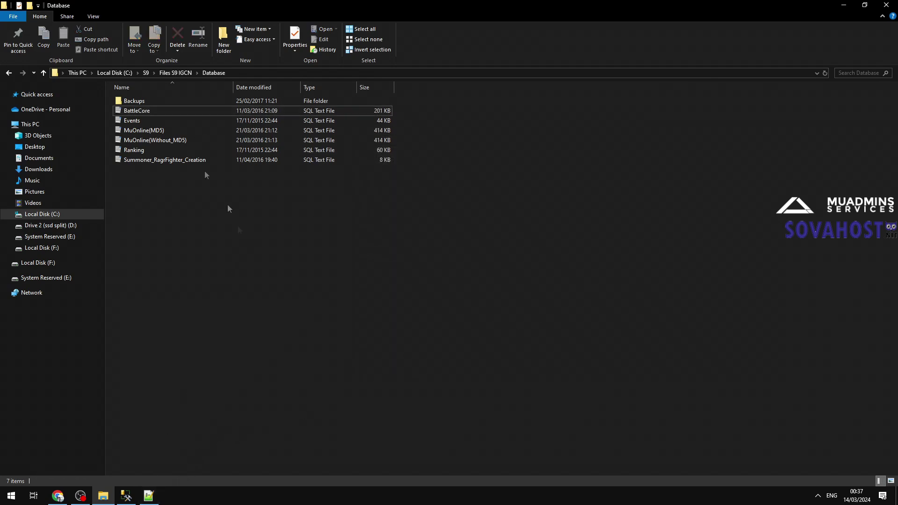
left_click_drag(136, 111, 163, 267)
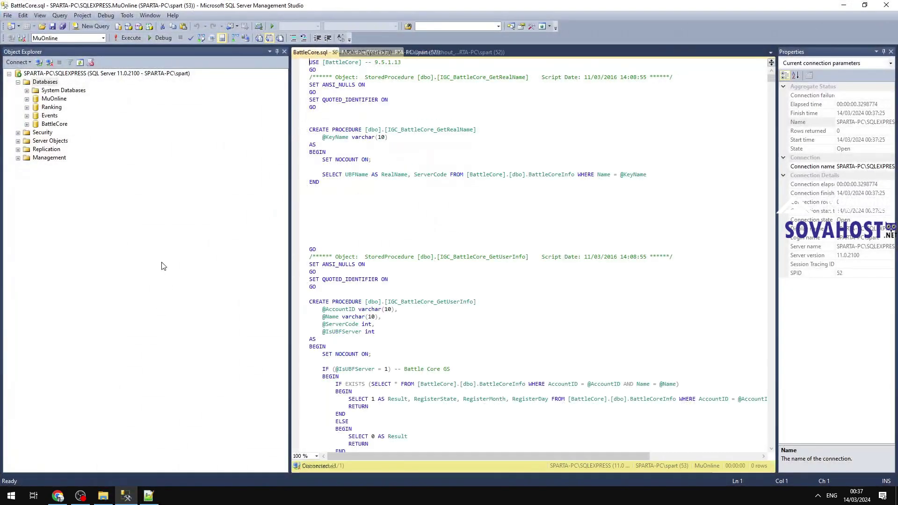
Step: Execute the BattleCore script against the BattleCore database
left_click(103, 38)
left_click(56, 46)
left_click(128, 39)
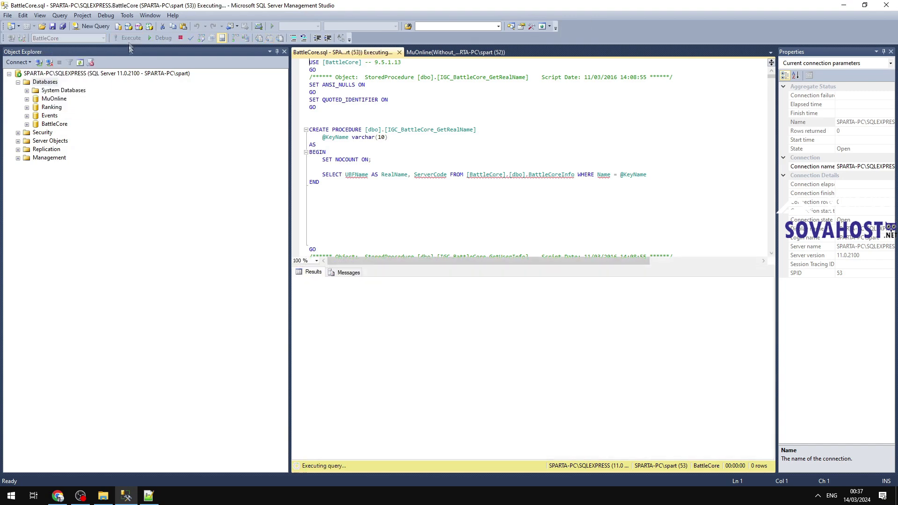
Step: Load the Events script into Management Studio and execute it against the Events database
left_click(103, 496)
left_click(124, 130)
left_click_drag(125, 130, 129, 120)
left_click_drag(130, 120, 124, 253)
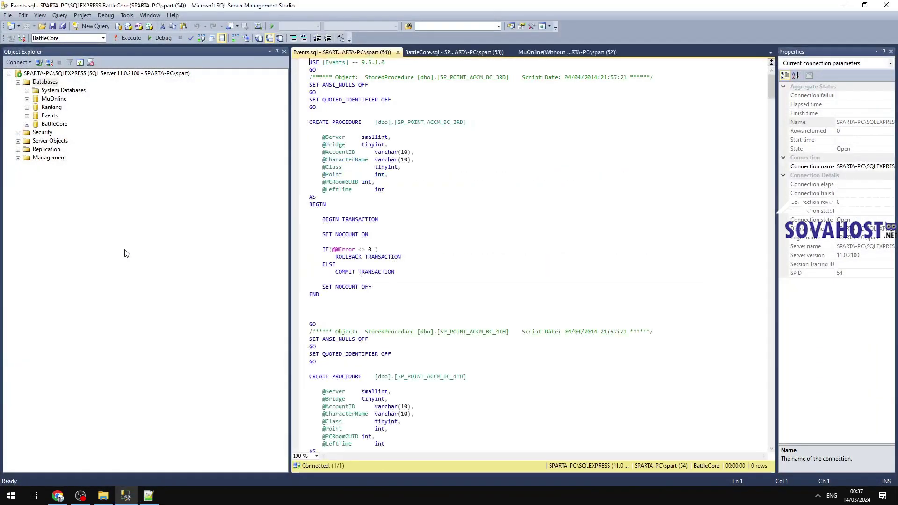
left_click(102, 38)
left_click(70, 56)
left_click(128, 38)
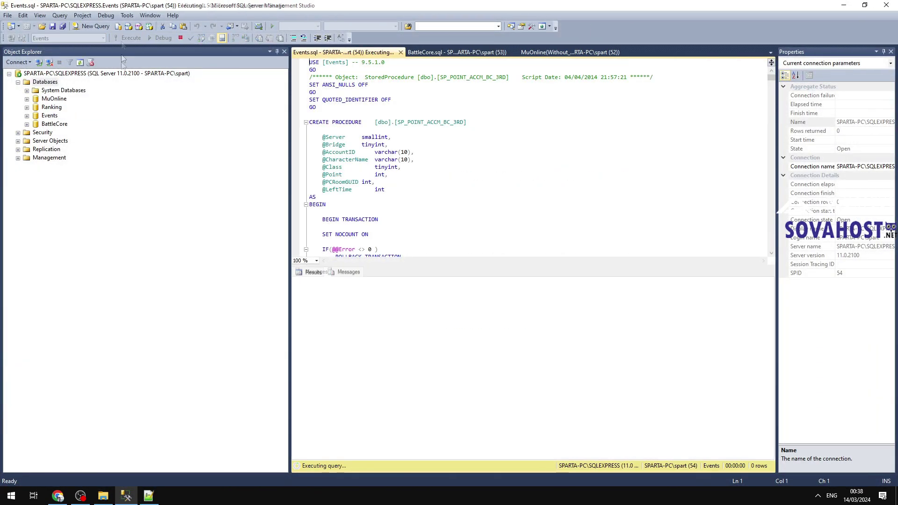
Step: Run the Ranking script against Ranking, then note the summoner/ragefighter .sql is optional
left_click(126, 496)
left_click_drag(131, 151, 237, 122)
left_click(120, 39)
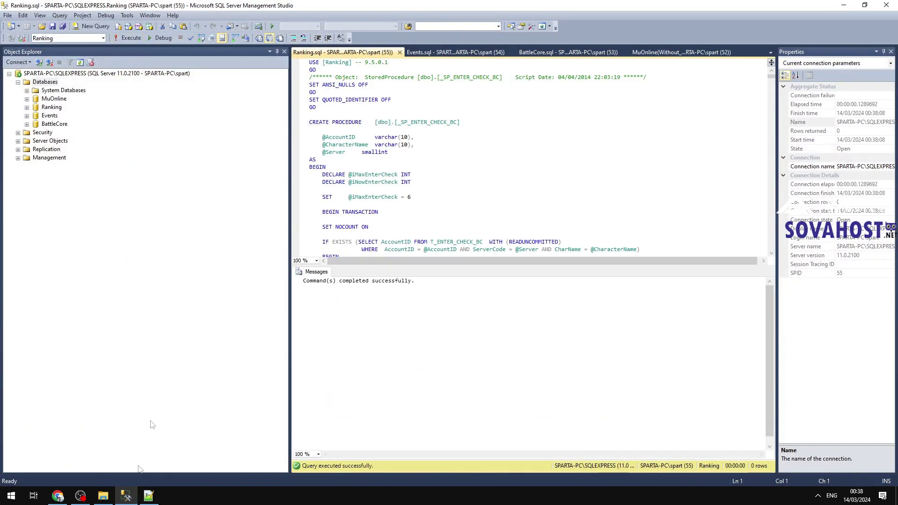
left_click(126, 496)
left_click(148, 496)
type("t")
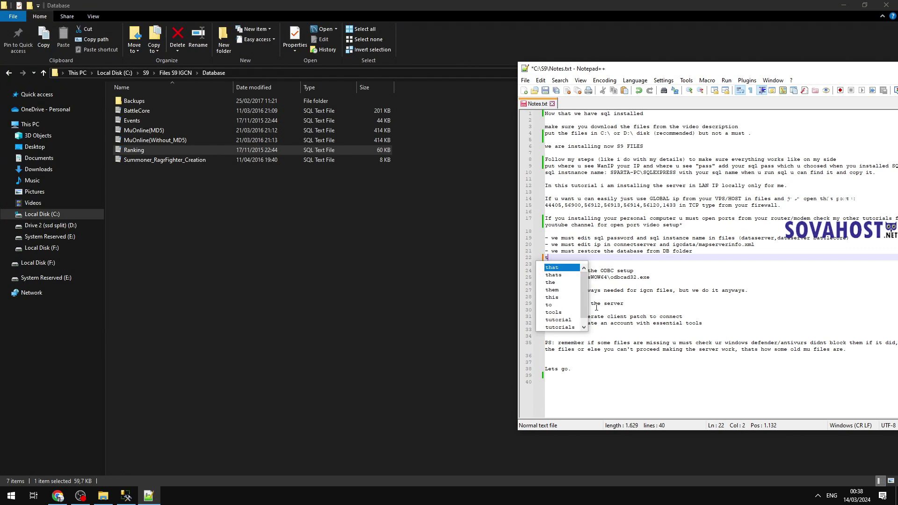
type("hats it, summoner ragefighter creation didf")
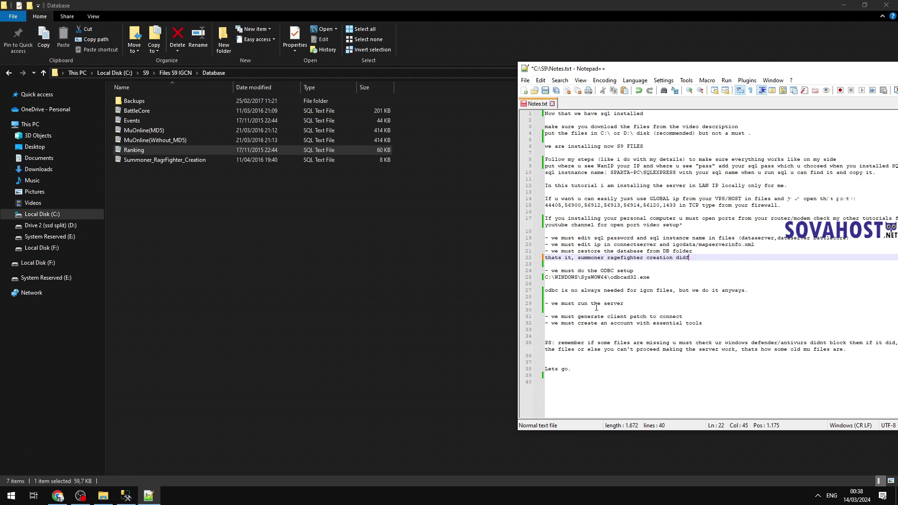
type(" .sq")
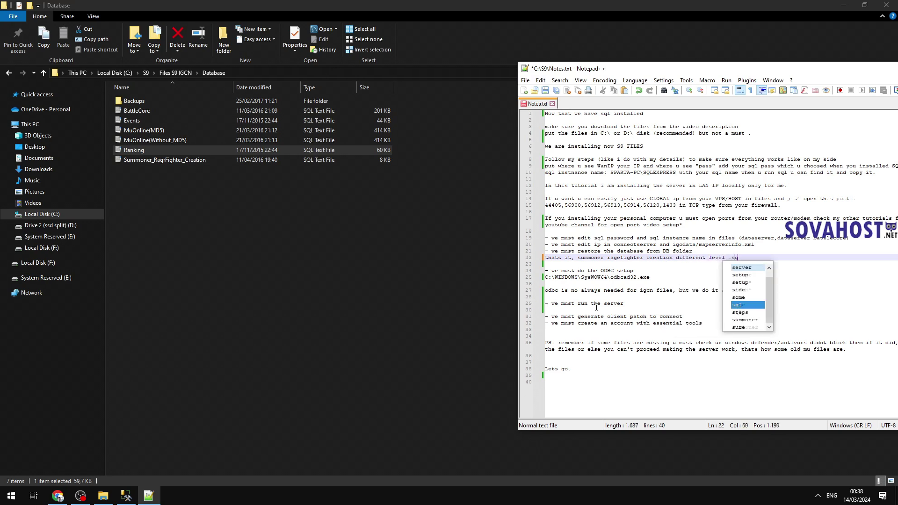
type("l only if u want to.")
Step: Add the note 'now ODBC SETUP, even if not always needed, we must learn and do it.'
key("Return")
type("muonline md5 is not needed.")
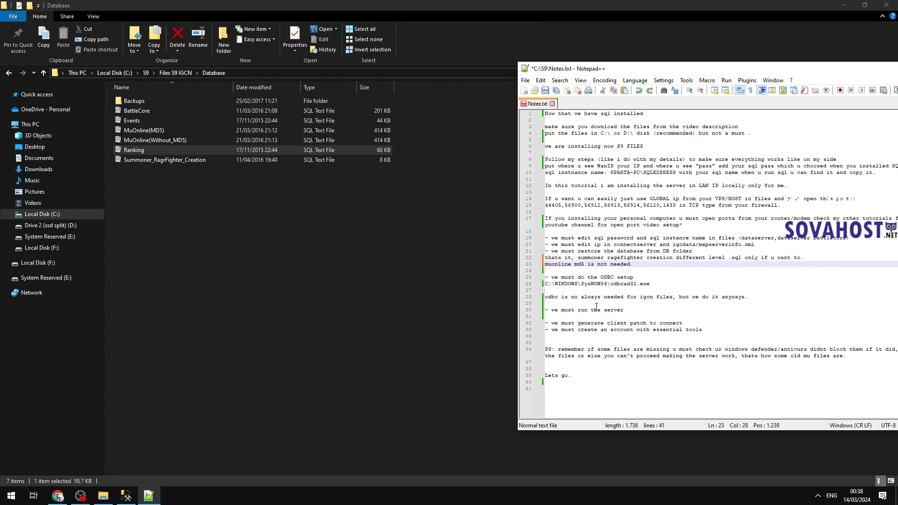
key("shift+Down")
key("shift+Up")
key("shift+Up")
key("Delete")
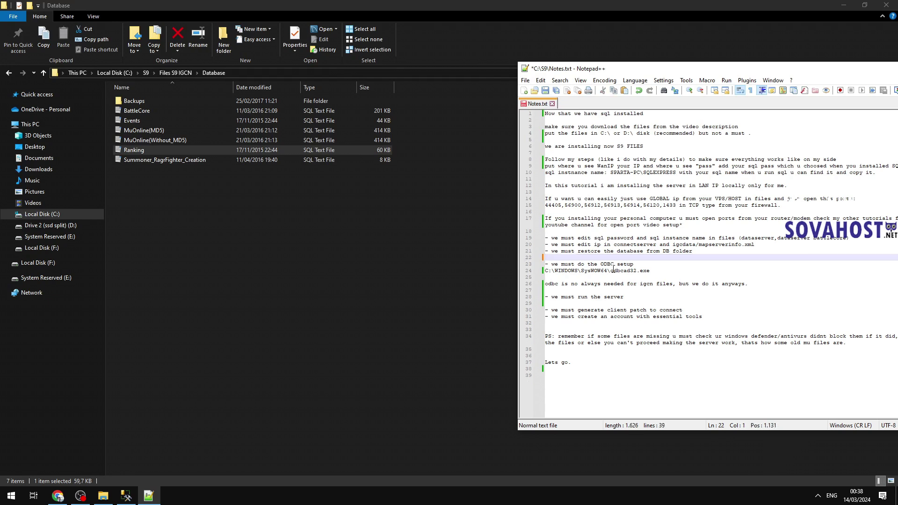
key("Down")
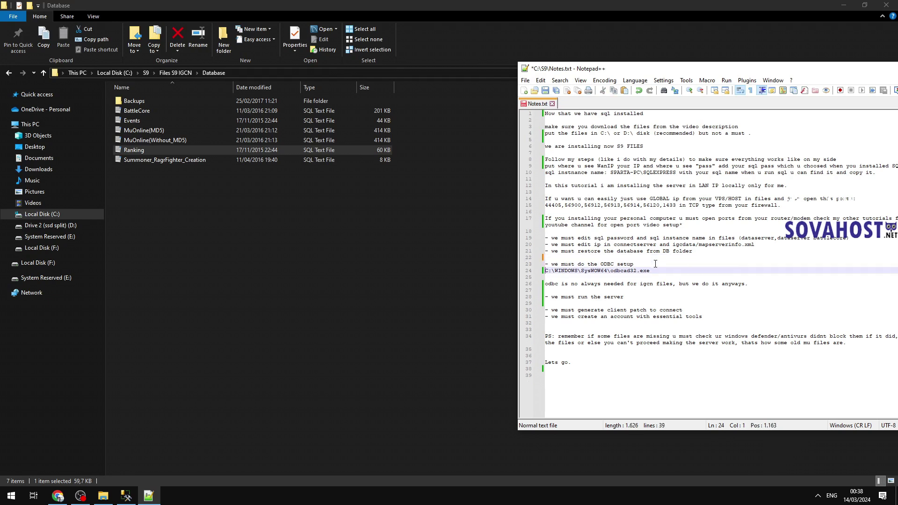
key("Up")
key("Up")
key("Return")
key("Return")
type("now ODBC S")
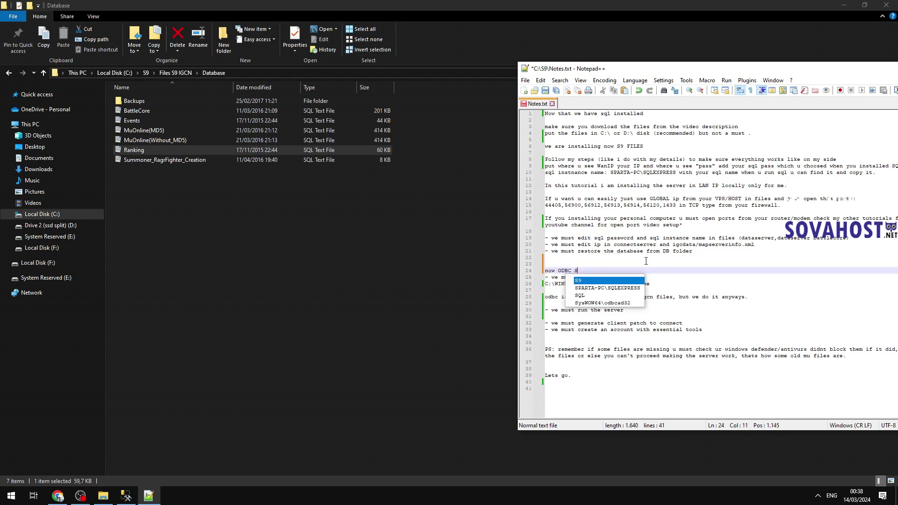
type("ETUP, even ")
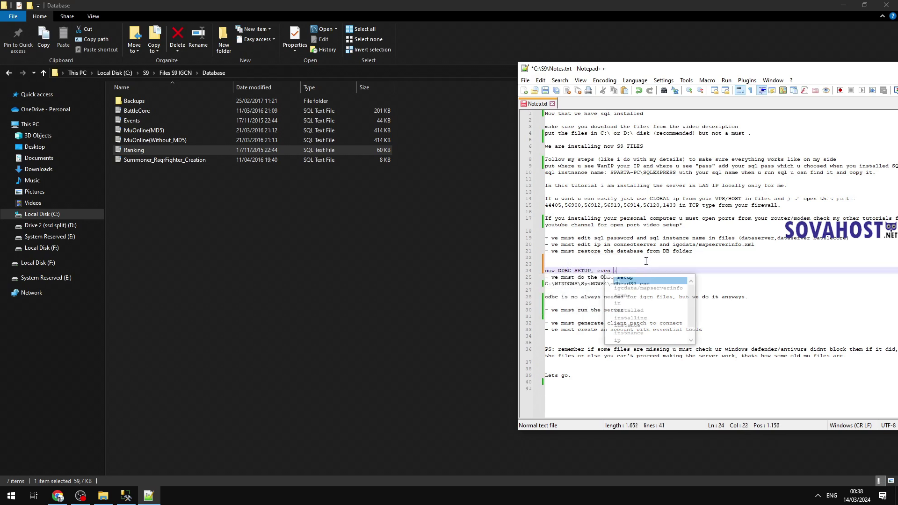
type("if not al")
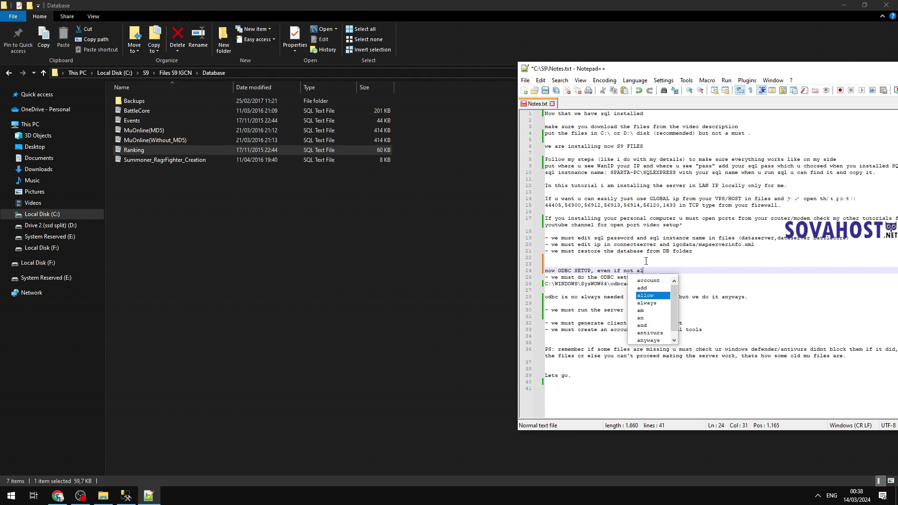
type("ways needed, ")
type("we must learn")
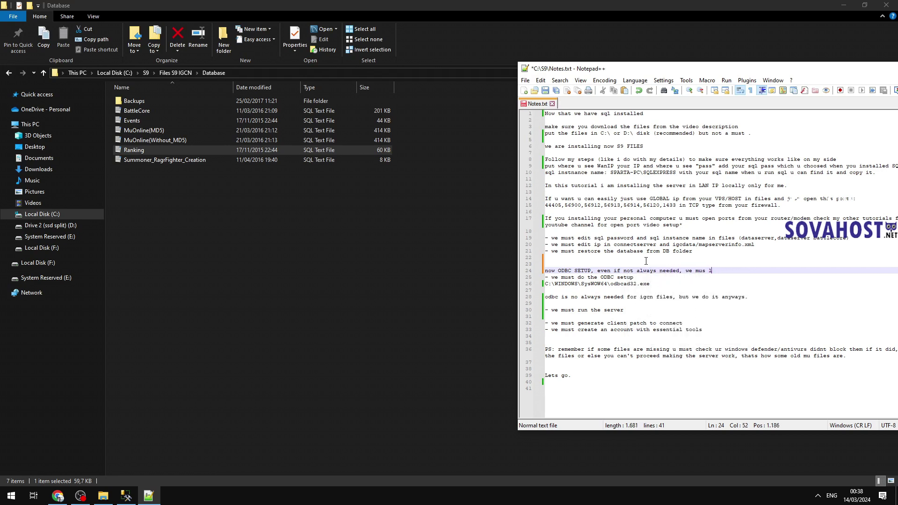
type(" and do it.")
Step: Prefix the odbcad32.exe path on line 26 with 'go here' and save Notes.txt
left_click_drag(651, 284, 515, 291)
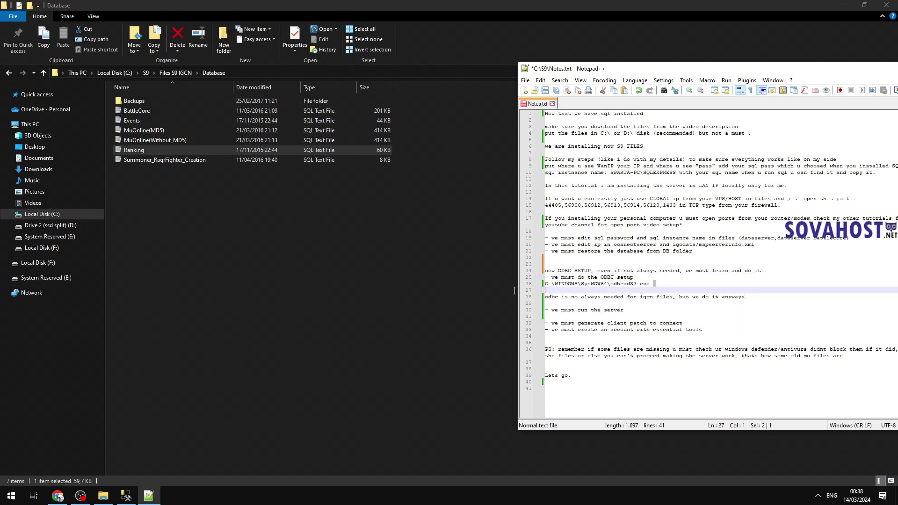
left_click_drag(650, 284, 541, 285)
key("ctrl+c")
key("Home")
type("go here")
key("End")
key("ctrl+s")
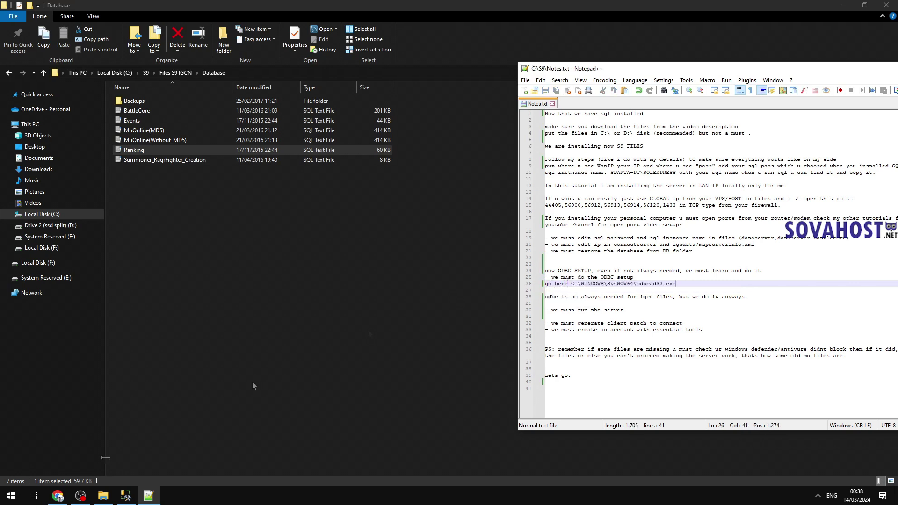
key("super")
Step: Launch the 32-bit ODBC administrator by pasting the odbcad32.exe path into Windows search
type("either paste here C:\\WINDOWS\\SysWOW64\\odbcad32.exe")
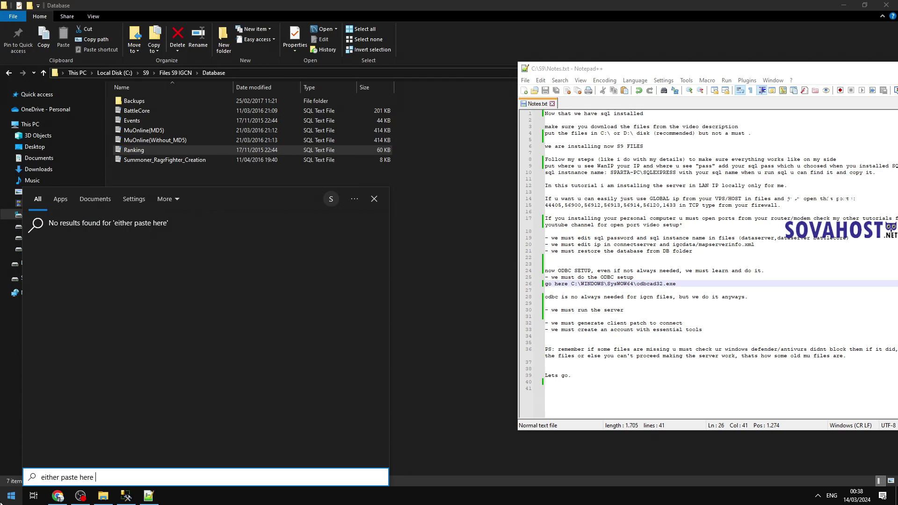
key("ctrl+v")
key("ctrl+a")
type("and en")
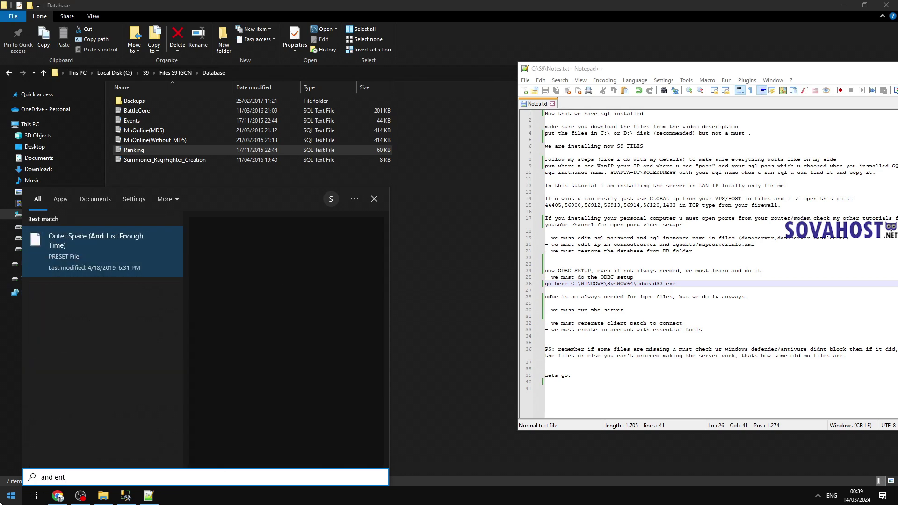
key("ctrl+a")
key("ctrl+v")
key("Return")
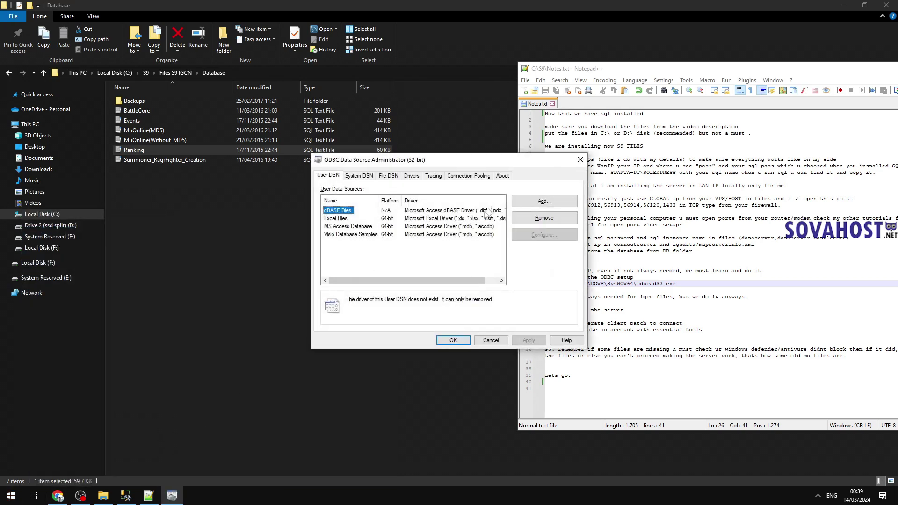
left_click(579, 160)
Step: Launch odbcad32.exe again by pasting its path into the File Explorer address bar
left_click(235, 73)
type("or paste here and enter")
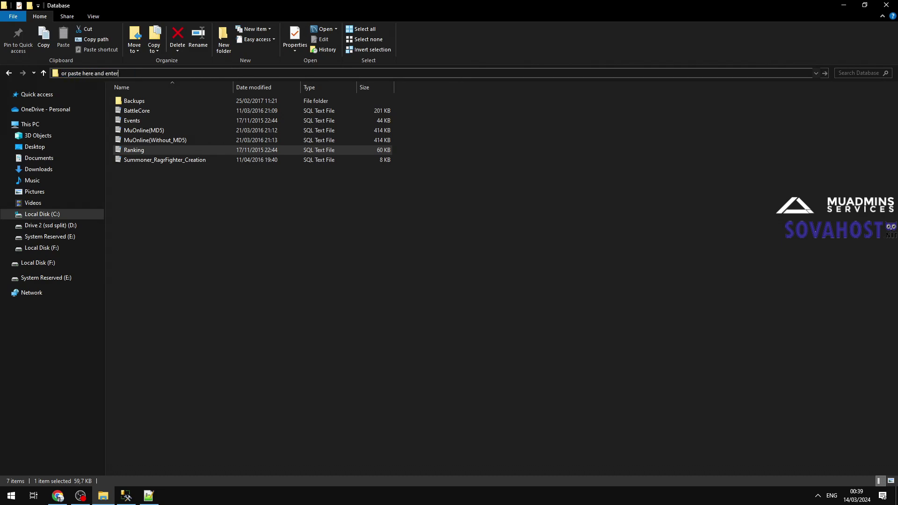
key("ctrl+a")
type("C:\\Windows\\SysWOW64\\odbcad32.exe")
key("Return")
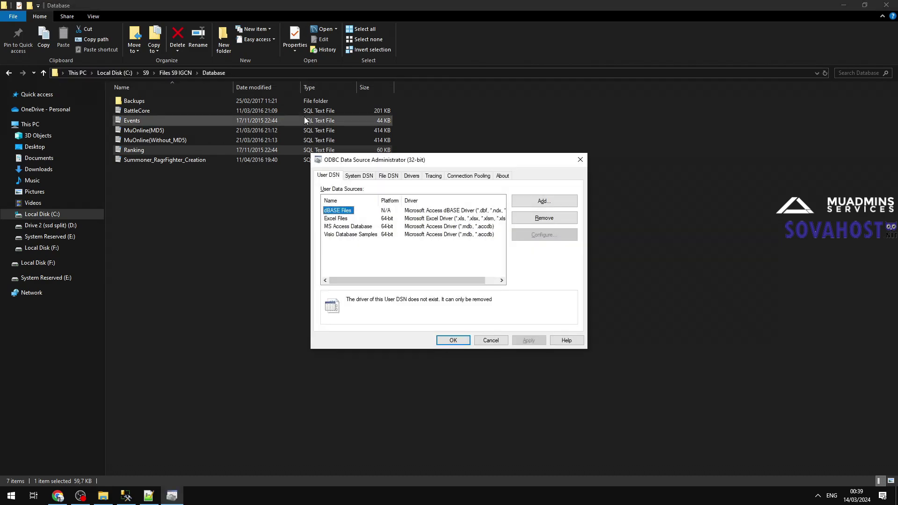
Step: Start a new System DSN using the SQL Server driver and name it MuOnline
left_click(359, 176)
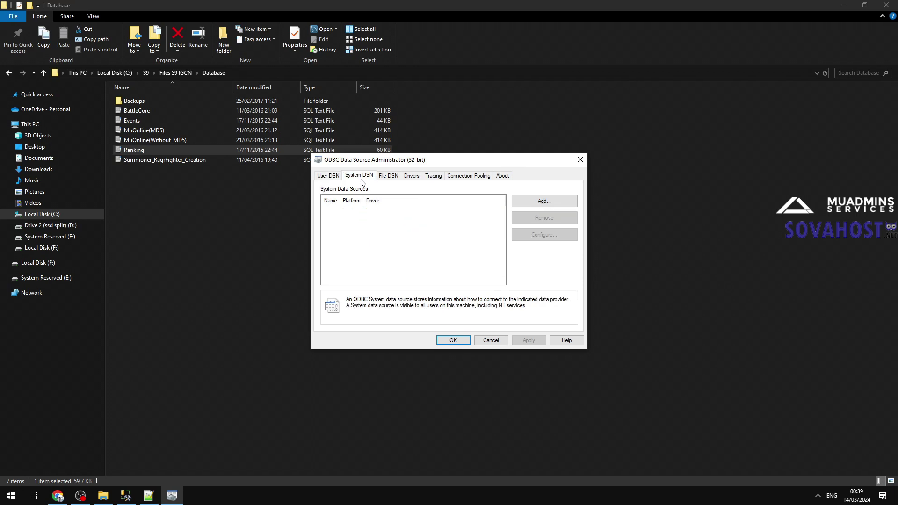
left_click(526, 203)
scroll(449, 247, "down", 3)
left_click(432, 261)
left_click(495, 323)
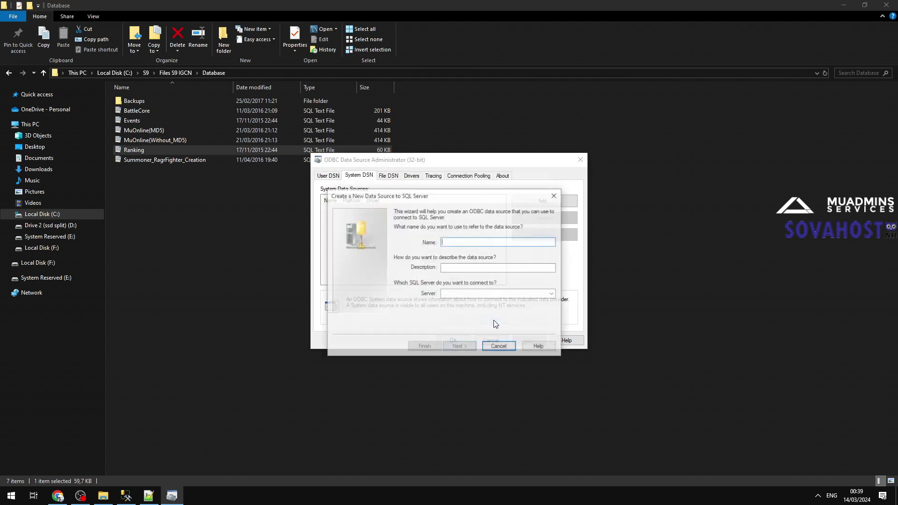
type("MuOnline")
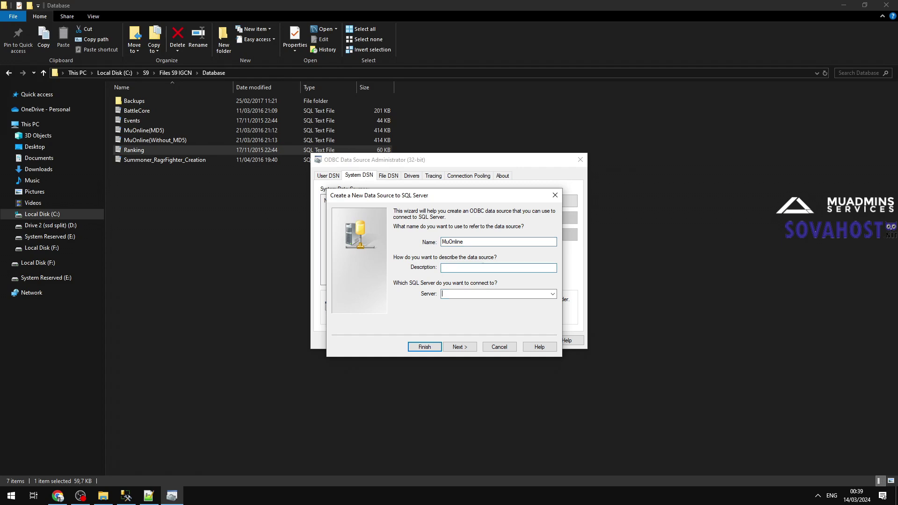
Step: Copy the SQL instance name from the notes and check the server name in Management Studio
left_click(149, 496)
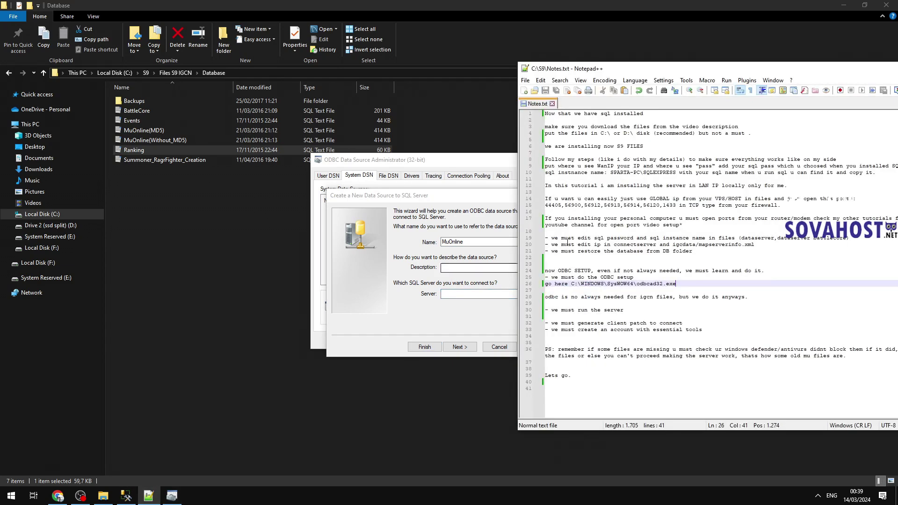
mouse_move(609, 174)
left_mouse_down()
mouse_move(659, 172)
mouse_move(617, 174)
left_mouse_up()
left_click(484, 294)
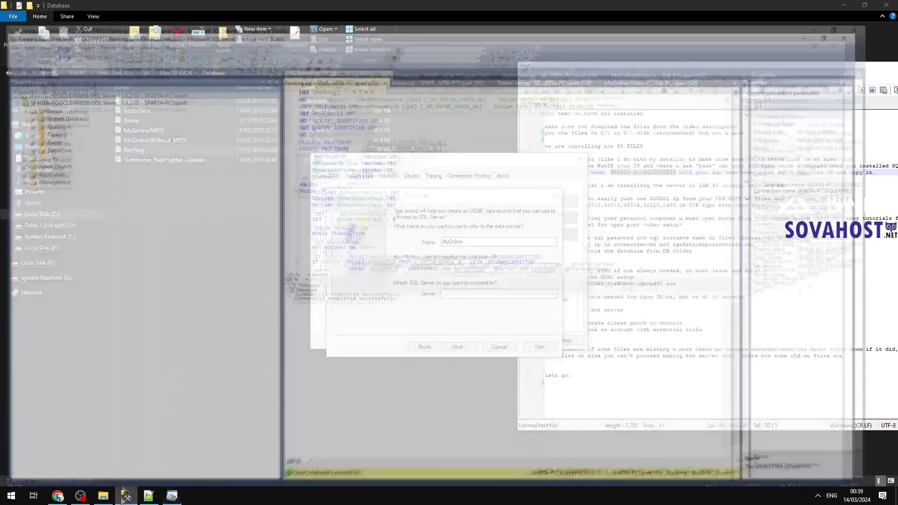
left_click(126, 496)
left_click(9, 15)
left_click(42, 26)
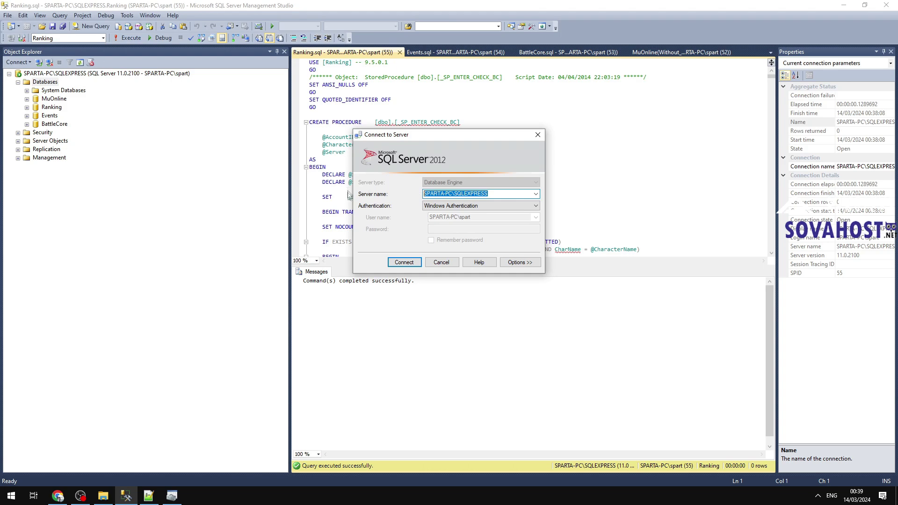
Step: Finish the MuOnline data source with MuOnline as its default database
left_click(441, 262)
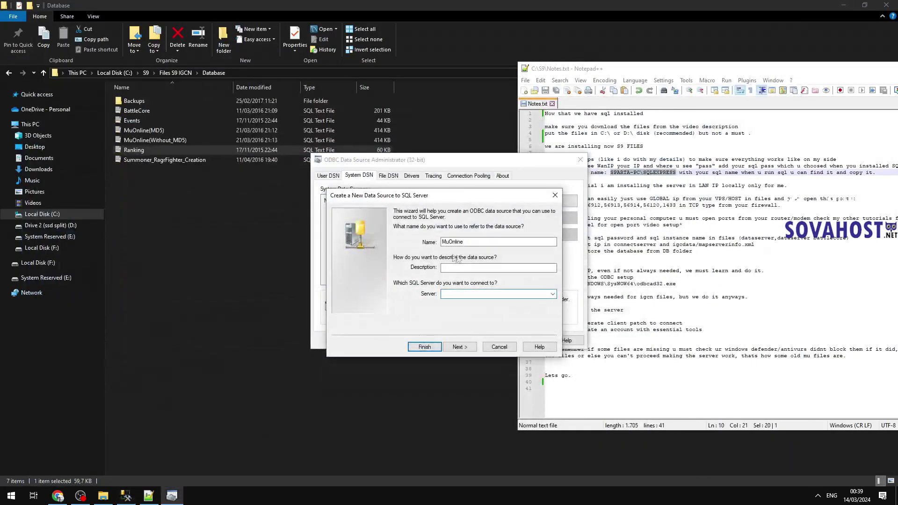
left_click(460, 347)
left_click(460, 347)
left_click(453, 214)
left_click(514, 223)
left_click(448, 264)
left_click(460, 348)
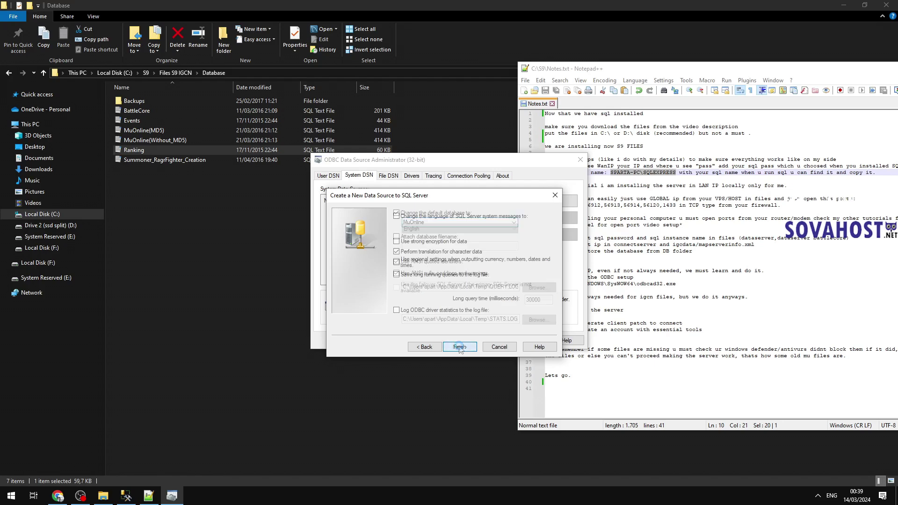
left_click(460, 346)
left_click(468, 357)
Step: Add the MuOnlineJoinDB data source on the SQLEXPRESS server with MuOnline as default database
left_click(569, 201)
scroll(518, 212, "down", 5)
left_click(439, 262)
left_click(494, 322)
type("MuOnlineJoinDB")
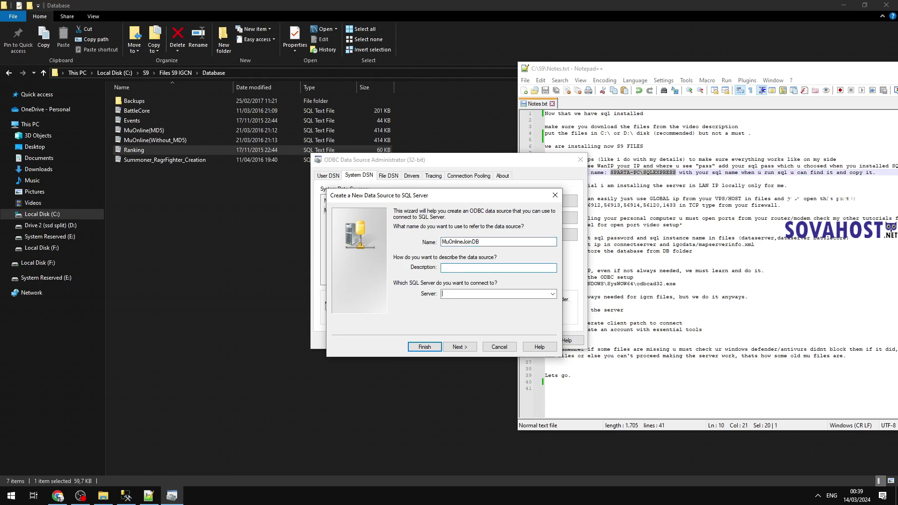
type("SPARTA-PC\\SQLEXPRESS")
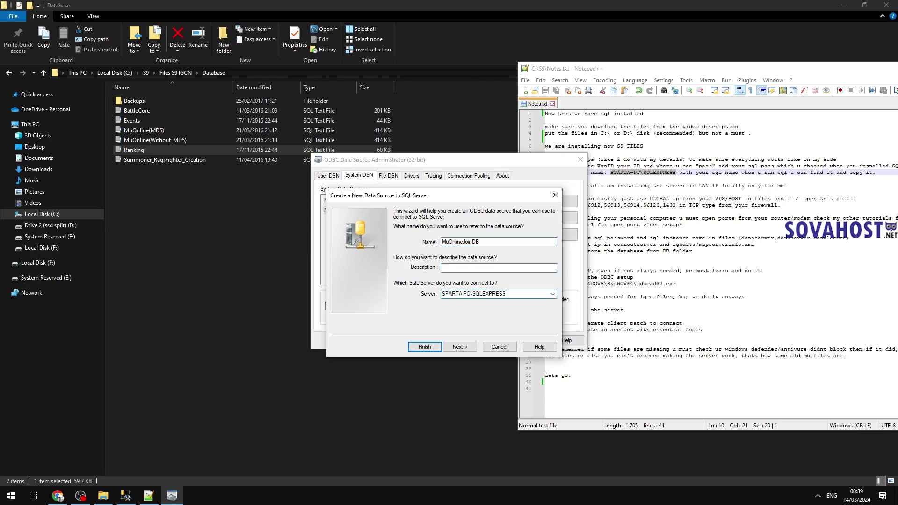
left_click(460, 347)
left_click(460, 347)
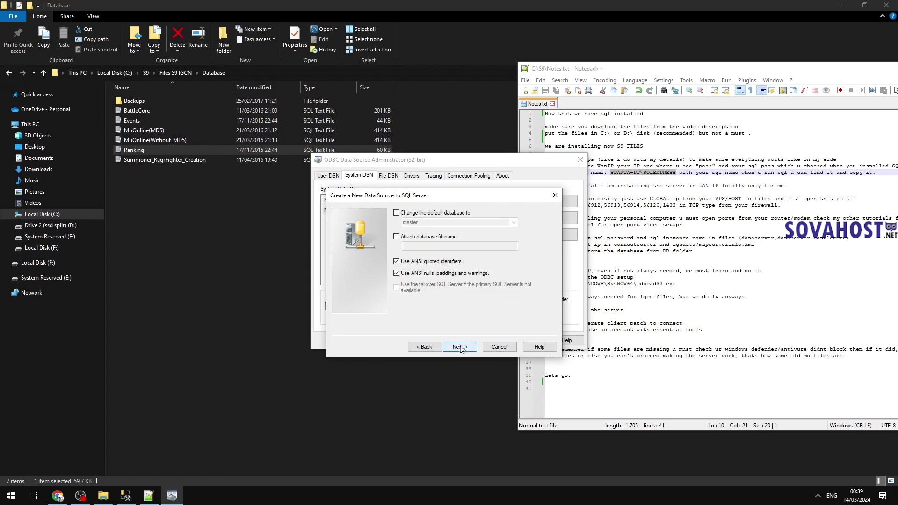
left_click(447, 213)
left_click(449, 222)
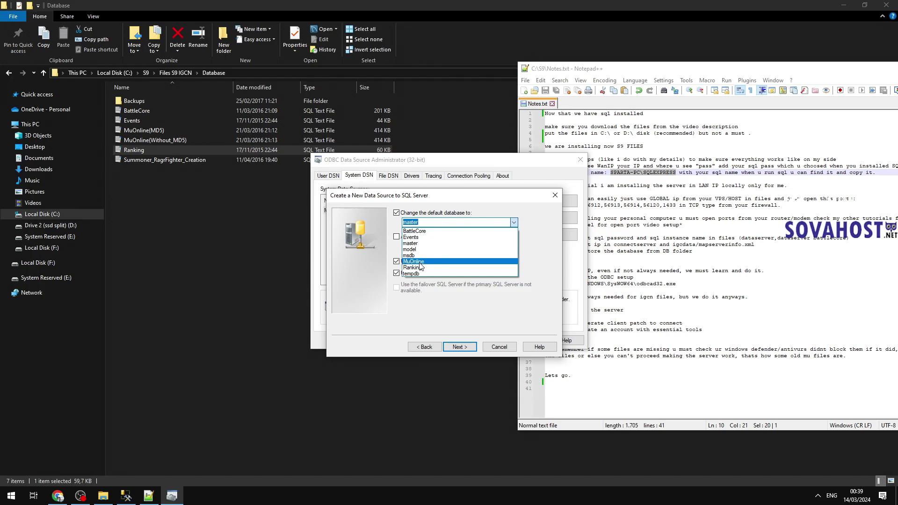
left_click(419, 263)
left_click(460, 347)
left_click(461, 349)
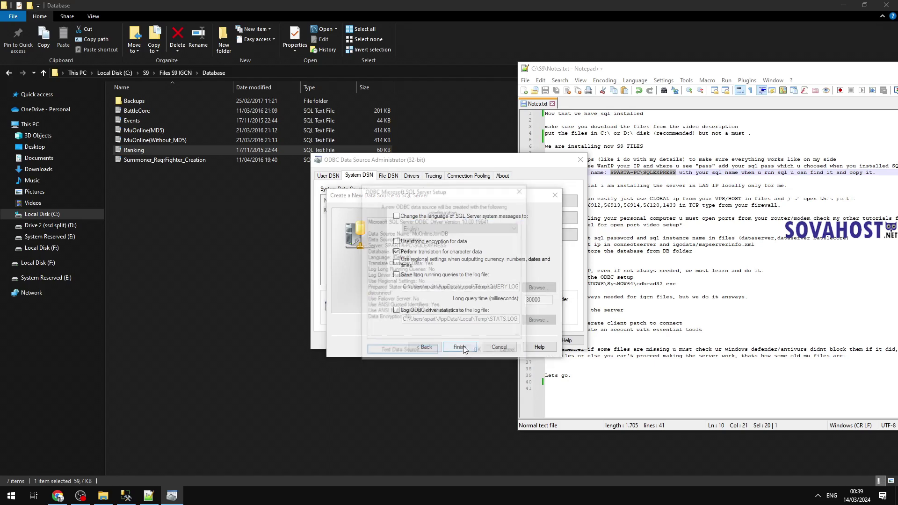
left_click(478, 351)
Step: Add the Ranking data source on the SQLEXPRESS server with Ranking as default database
left_click(552, 201)
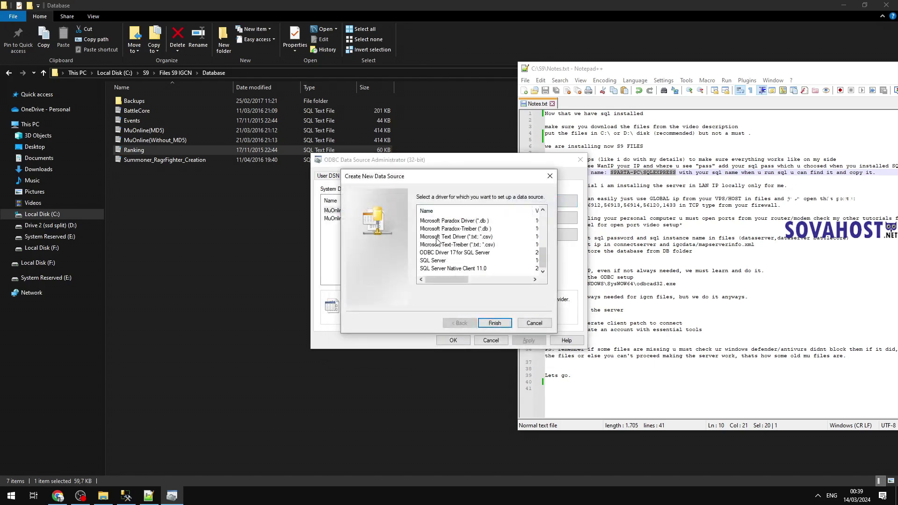
double_click(433, 260)
type("Ranking")
key("Tab")
key("Tab")
type("SPARTA-PC\\SQLEXPRESS")
left_click(469, 348)
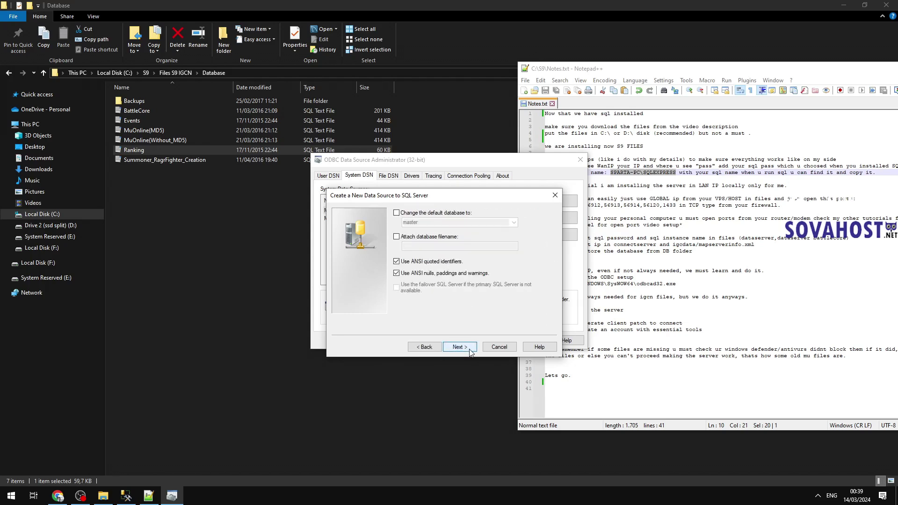
left_click(450, 215)
left_click(452, 223)
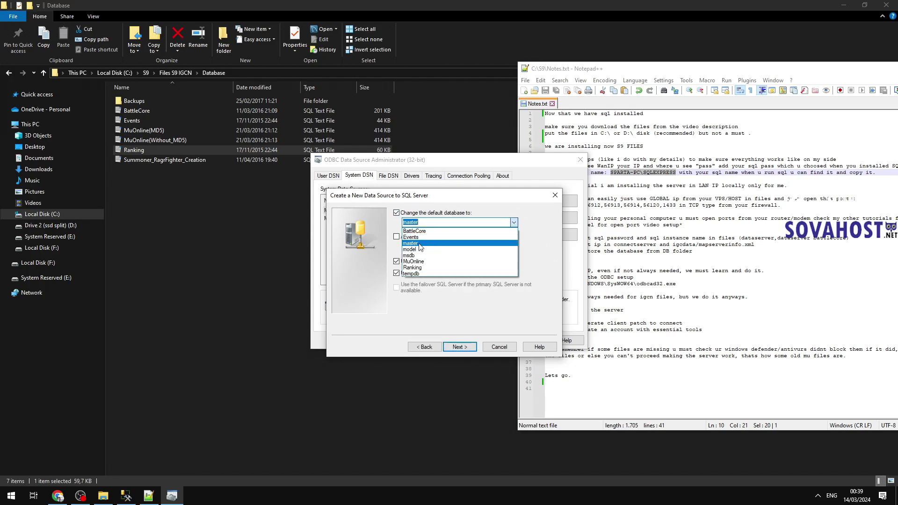
left_click(419, 268)
left_click(459, 347)
left_click(460, 346)
left_click(479, 353)
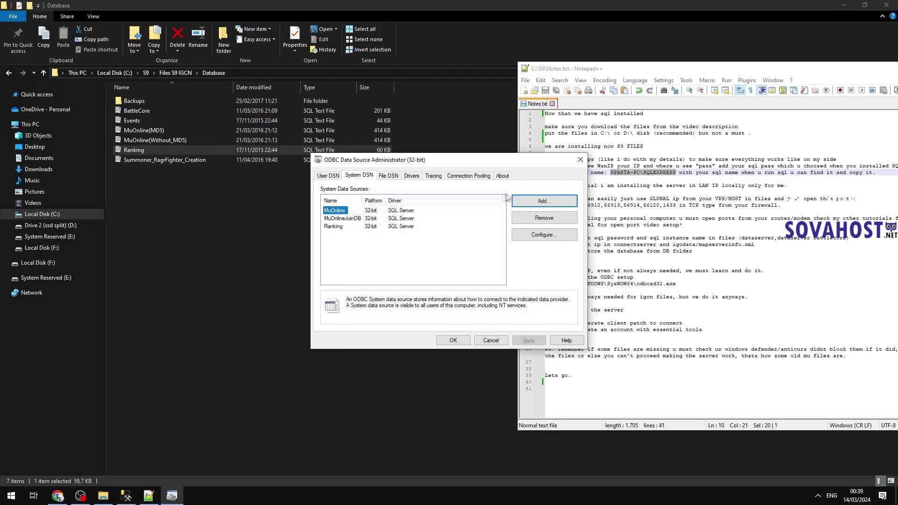
Step: Add the Events data source on the SQL instance with Events as default database
left_click(537, 201)
double_click(433, 265)
type("Eve")
key("Tab")
key("Tab")
type("SPARTA-PC\\SQLEXPRESS")
left_click(460, 346)
left_click(460, 346)
left_click(397, 213)
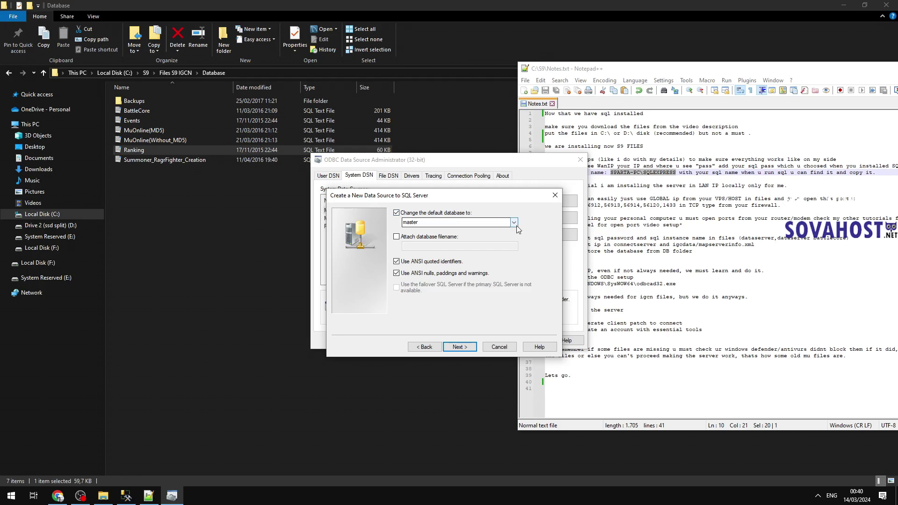
left_click(514, 222)
left_click(442, 237)
left_click(460, 346)
left_click(460, 346)
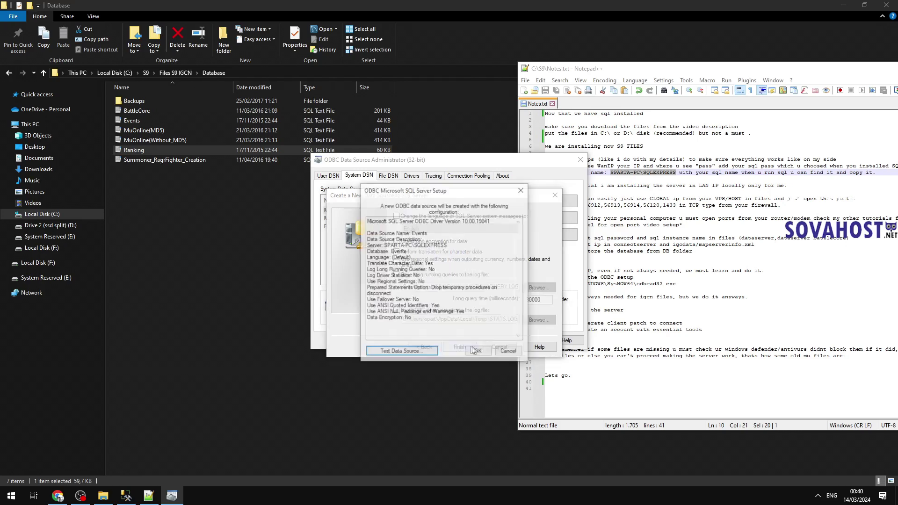
left_click(496, 357)
Step: Add the BattleCore data source with BattleCore as default database, then close the administrator
left_click(533, 203)
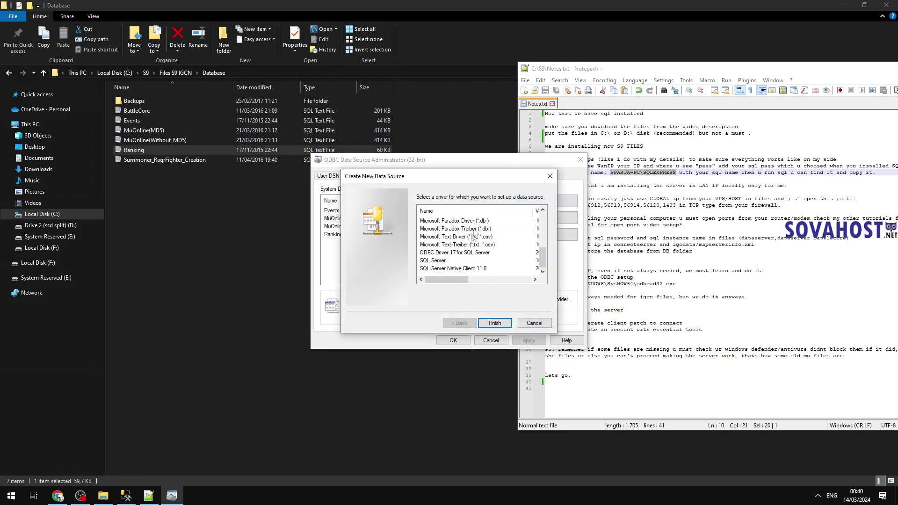
double_click(451, 261)
type("BattleCore")
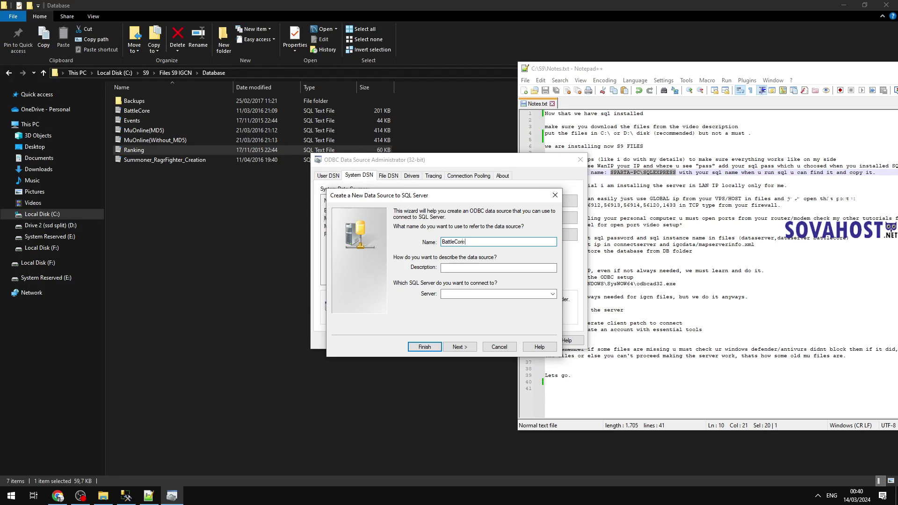
type("SPARTA-PC\\SQLEXPRESS")
left_click(451, 346)
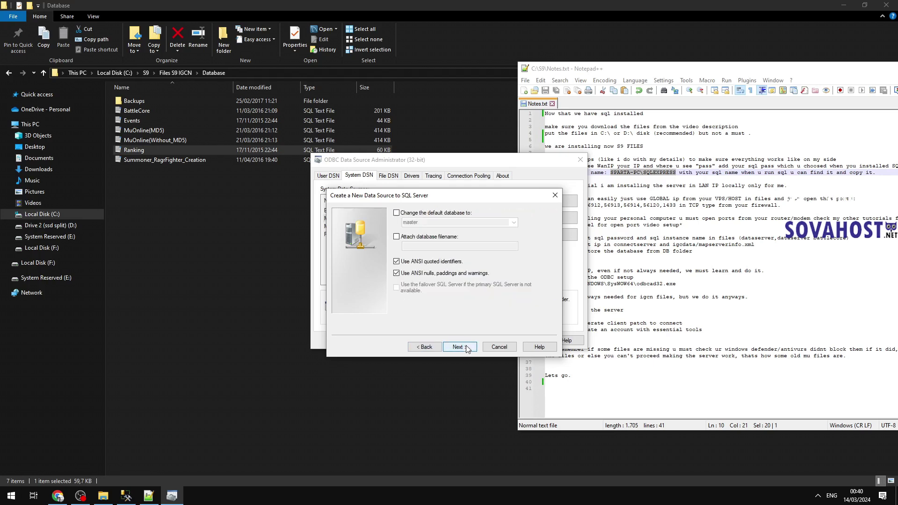
left_click(452, 347)
left_click(449, 346)
left_click(436, 348)
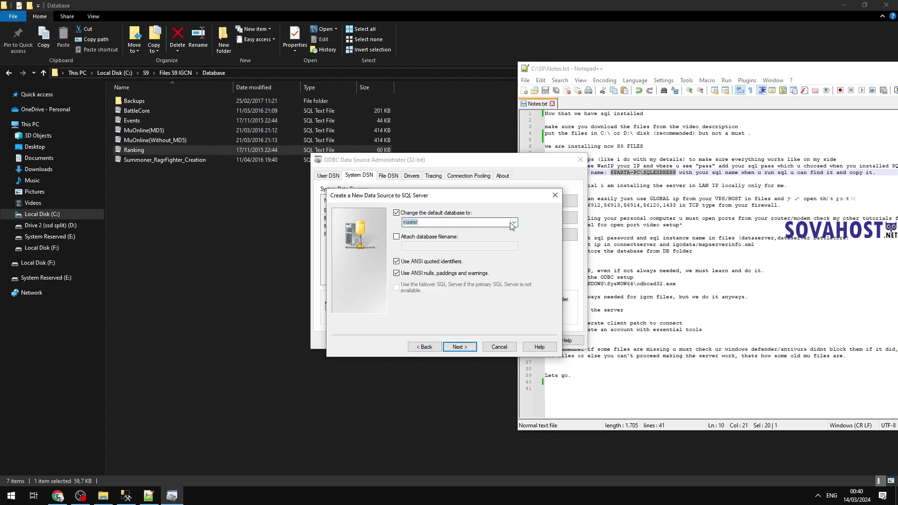
left_click(514, 223)
left_click(421, 253)
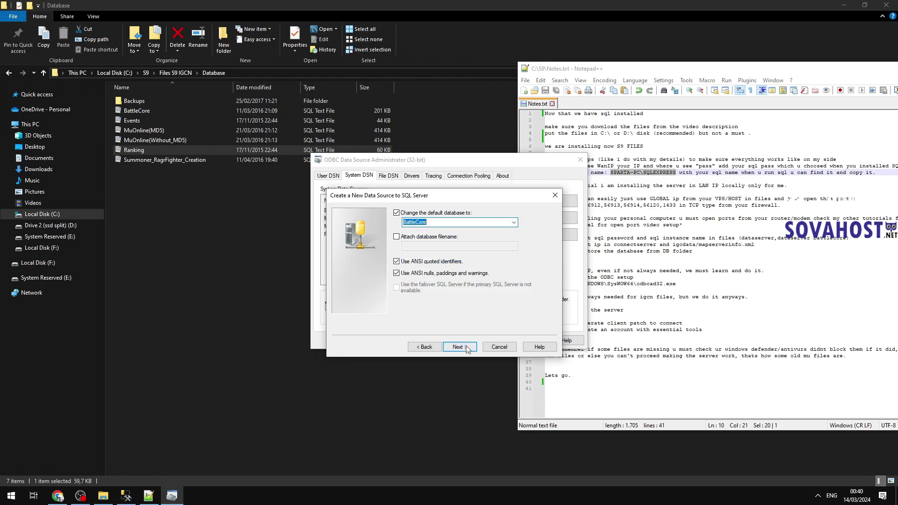
left_click(460, 346)
left_click(460, 346)
left_click(475, 350)
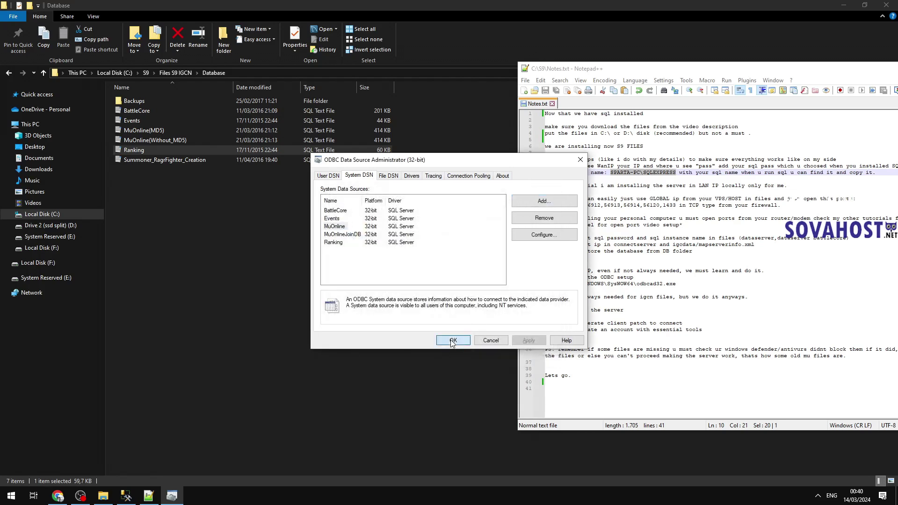
left_click(449, 340)
left_click(579, 244)
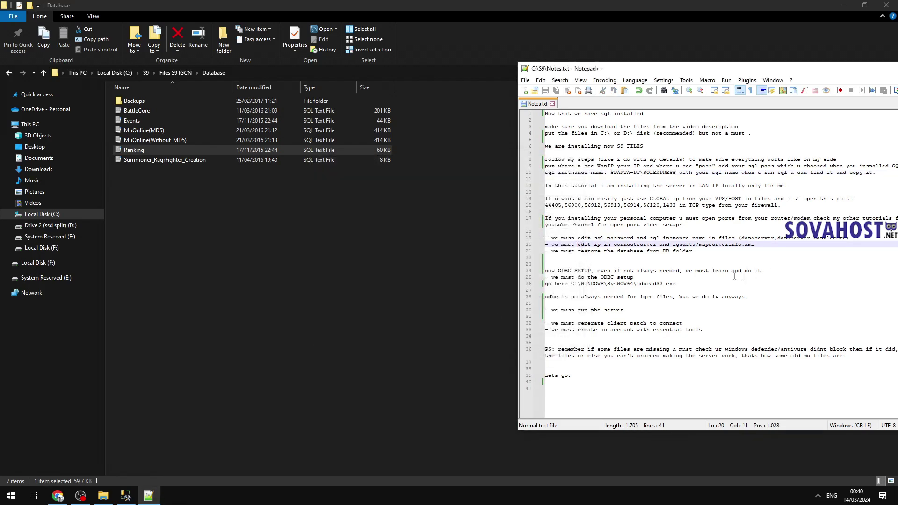
Step: Remove the finished ODBC setup note and blank line, correct 'no' to 'not', and save Notes.txt
left_click_drag(701, 276, 538, 270)
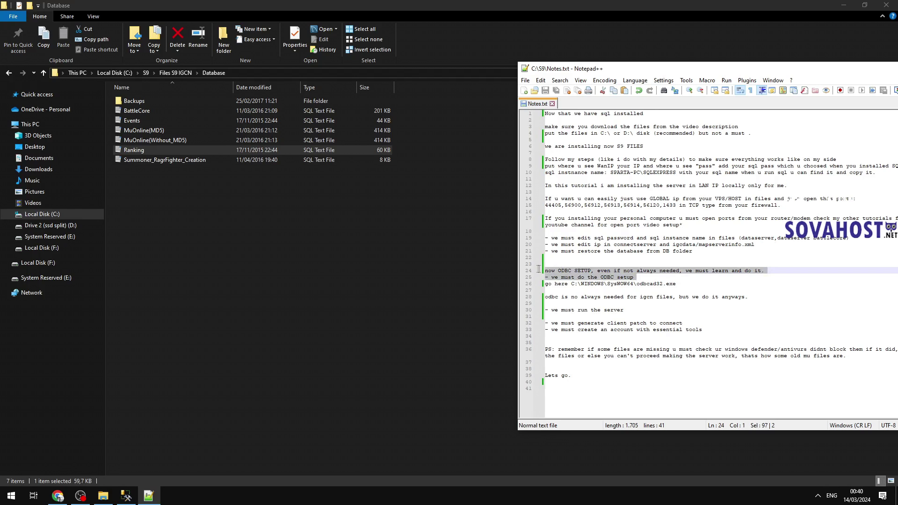
left_click(642, 267)
left_click(777, 272, "shift")
key("BackSpace")
key("BackSpace")
key("BackSpace")
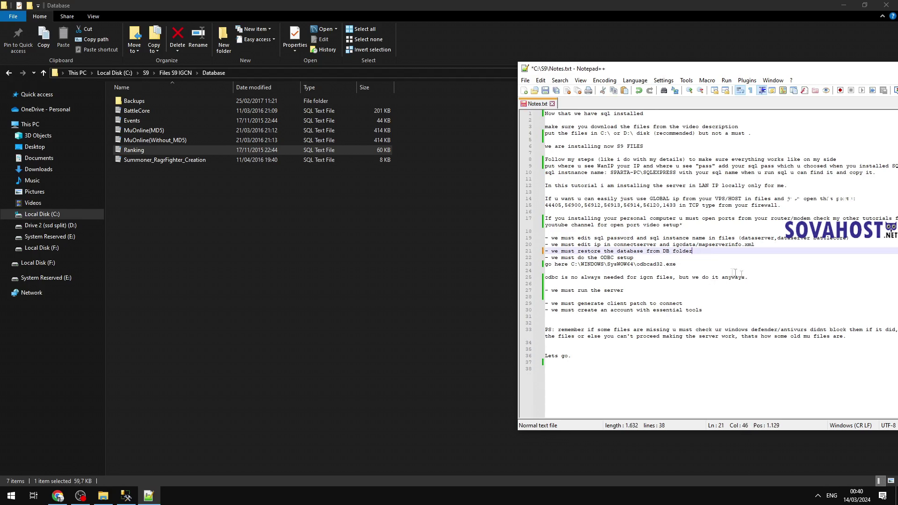
left_click(735, 272)
key("BackSpace")
left_click(579, 270)
type("t")
left_click(579, 278)
key("ctrl+s")
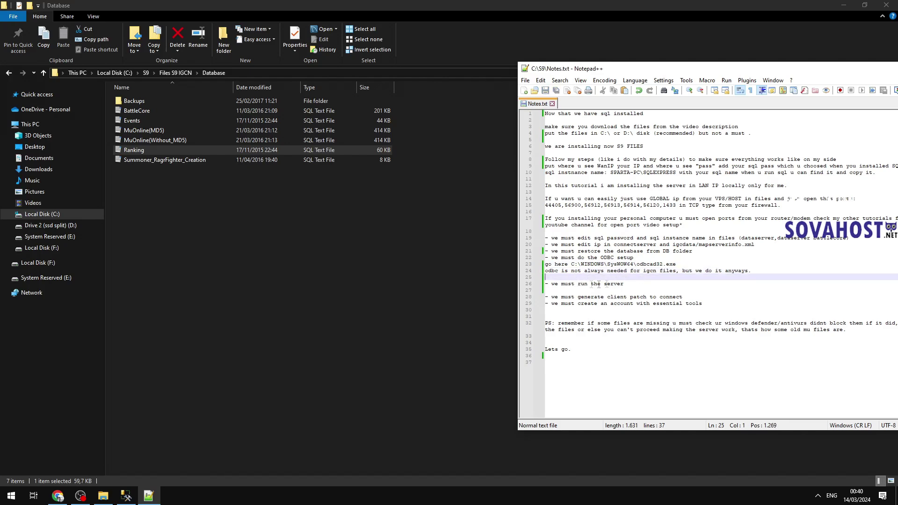
Step: Extend the run-the-server note with 'this order only.' and 'like first dataserver', then save
left_click_drag(637, 287, 498, 286)
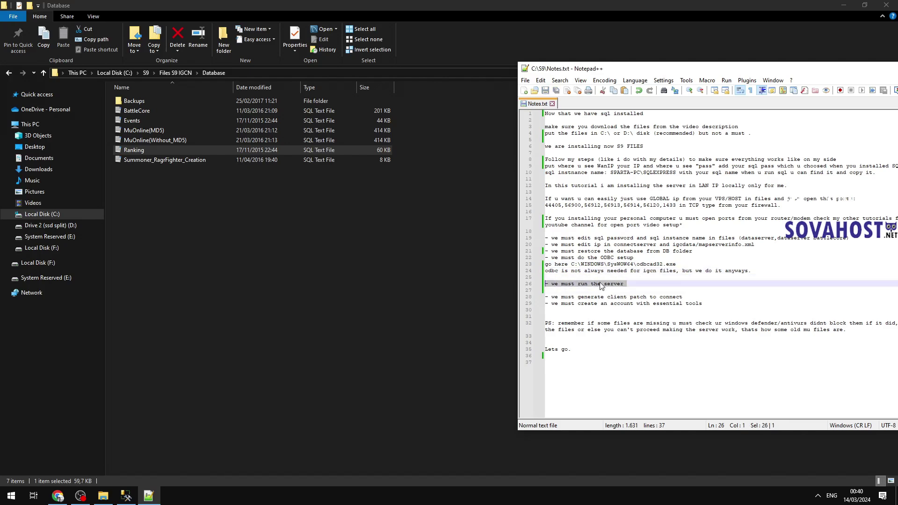
left_click(175, 73)
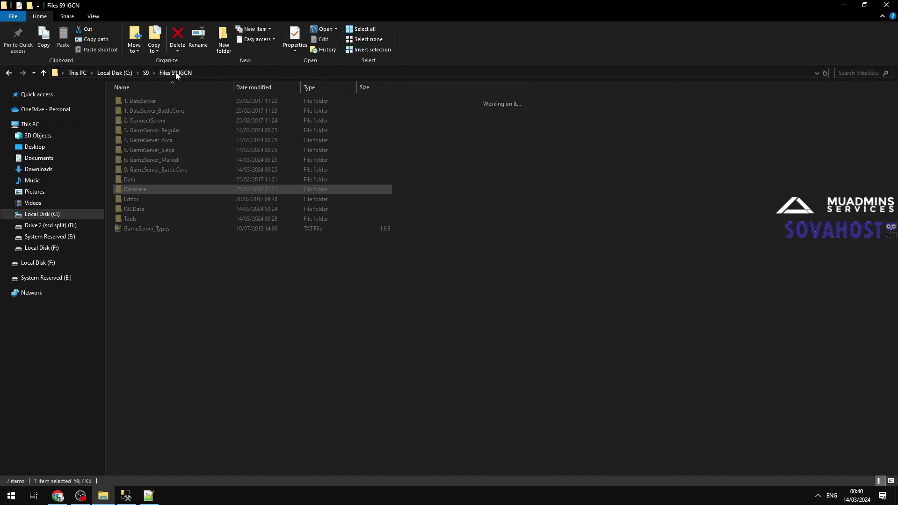
double_click(152, 101)
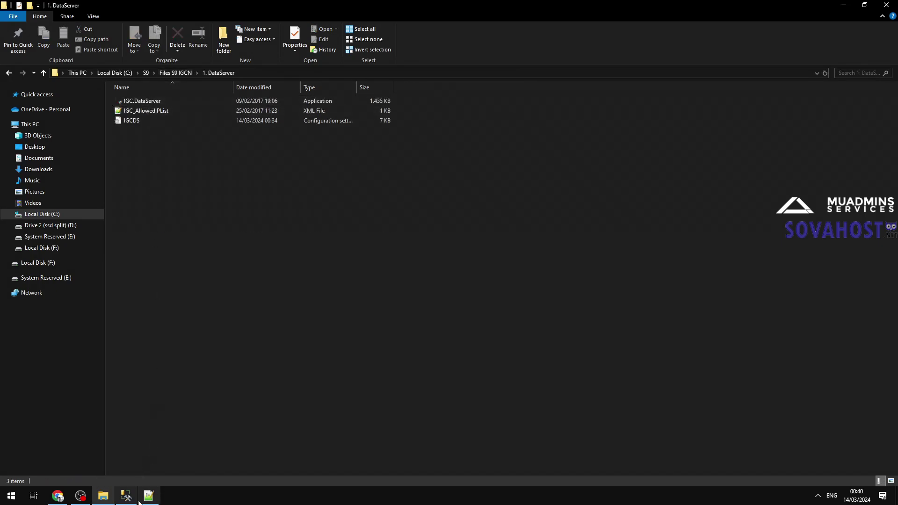
left_click(149, 496)
type("this order only")
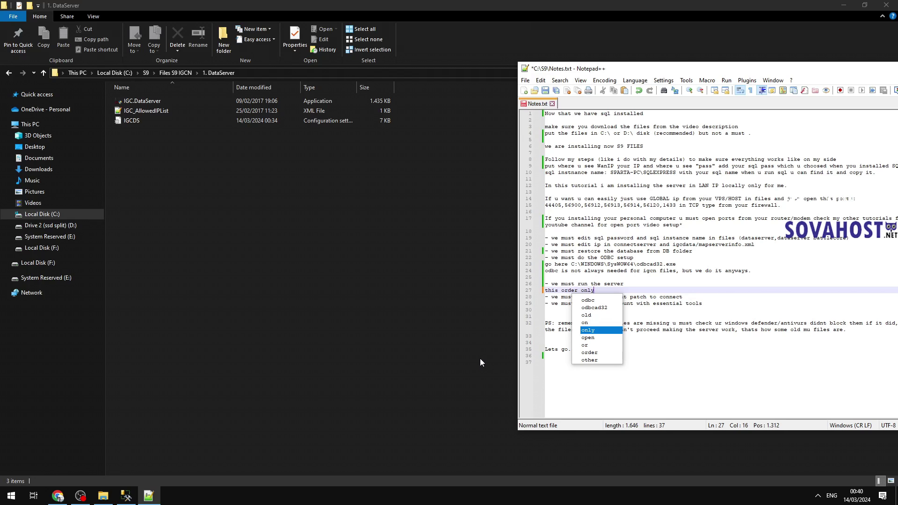
type(".")
key("Return")
key("Left")
type("like first da")
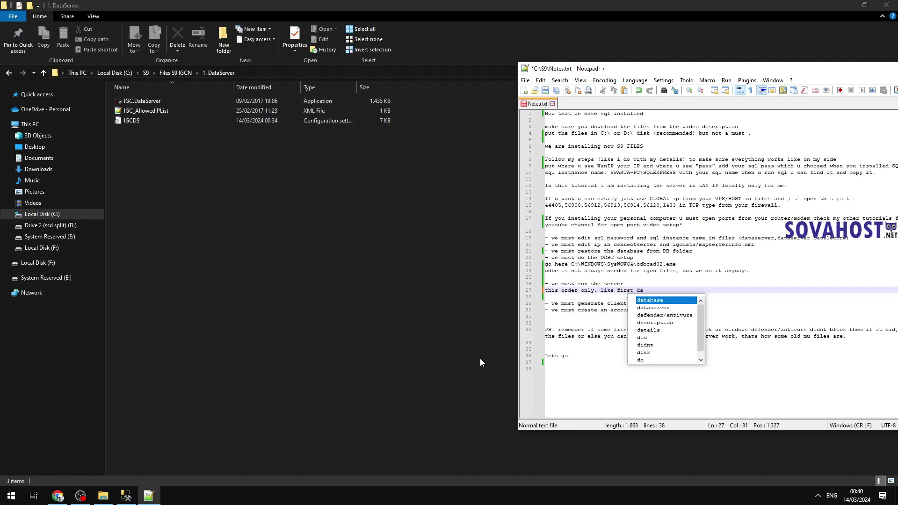
type("taserver etc.")
key("ctrl+s")
Step: Launch IGC.DataServer from the 1. DataServer folder and return to Files S9 IGCN
left_click(177, 120)
double_click(178, 101)
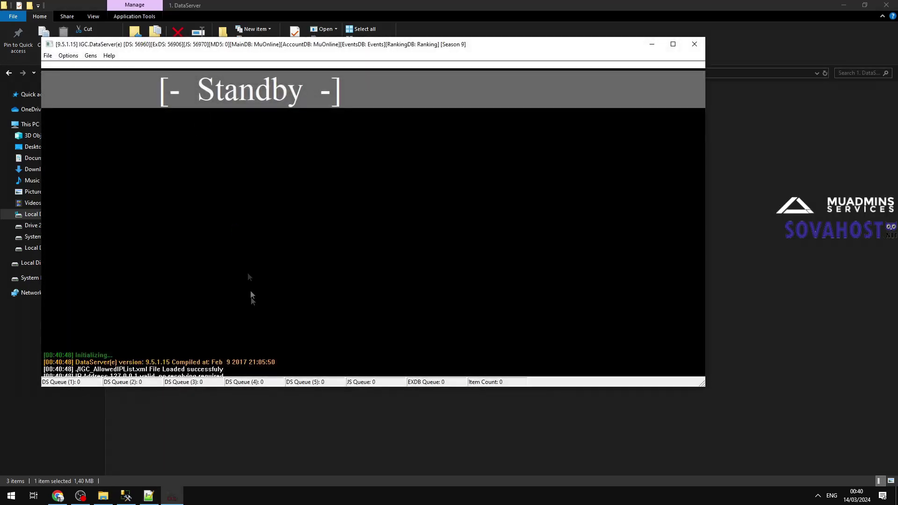
left_click_drag(383, 49, 442, 94)
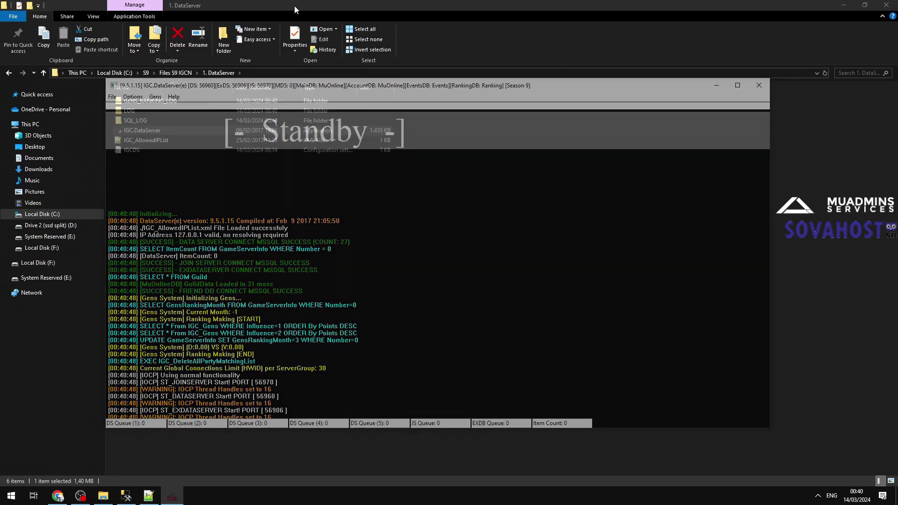
left_click(294, 6)
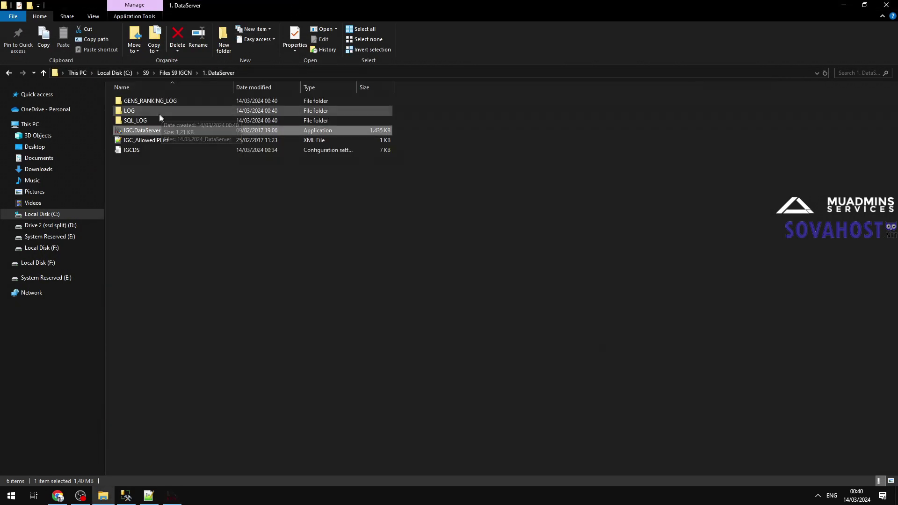
left_click(177, 72)
Step: Note that servers can be pinned to the taskbar or run via igc inspector, checking Tools > More tools
left_click(149, 496)
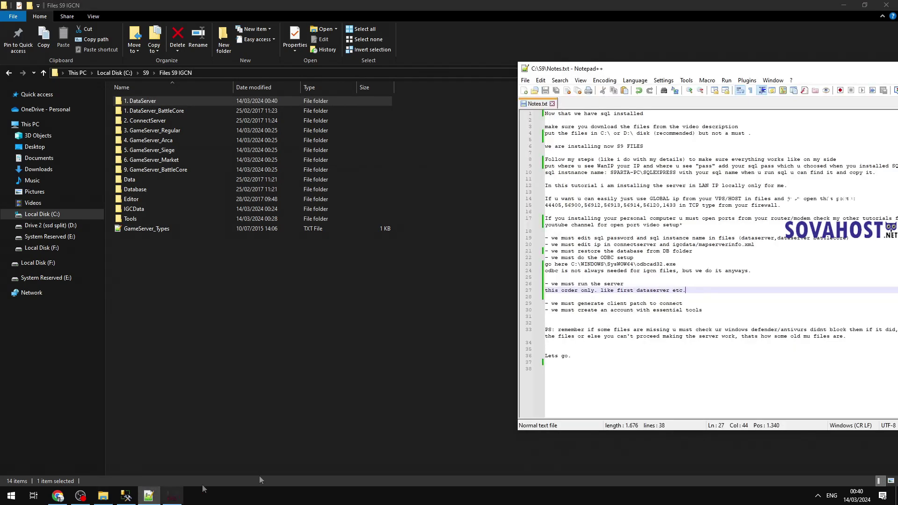
key("Down")
type("u c")
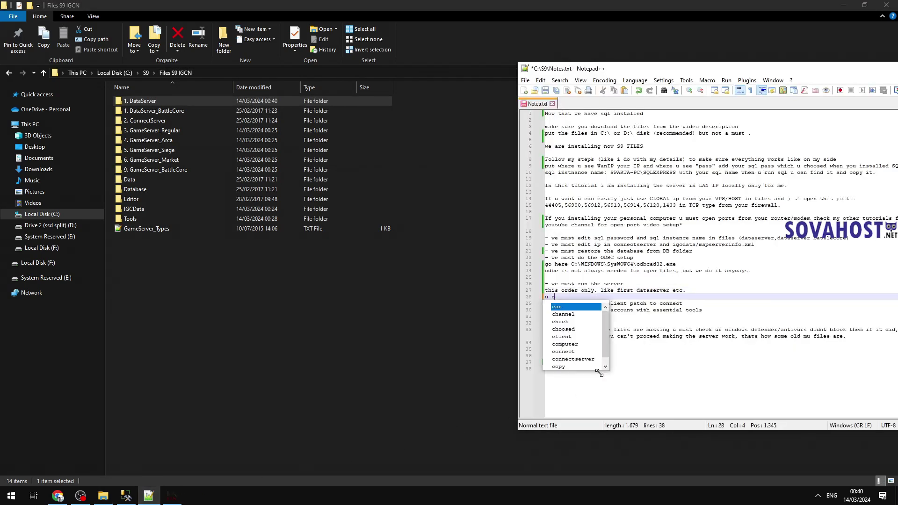
type("an pin in taskbar t")
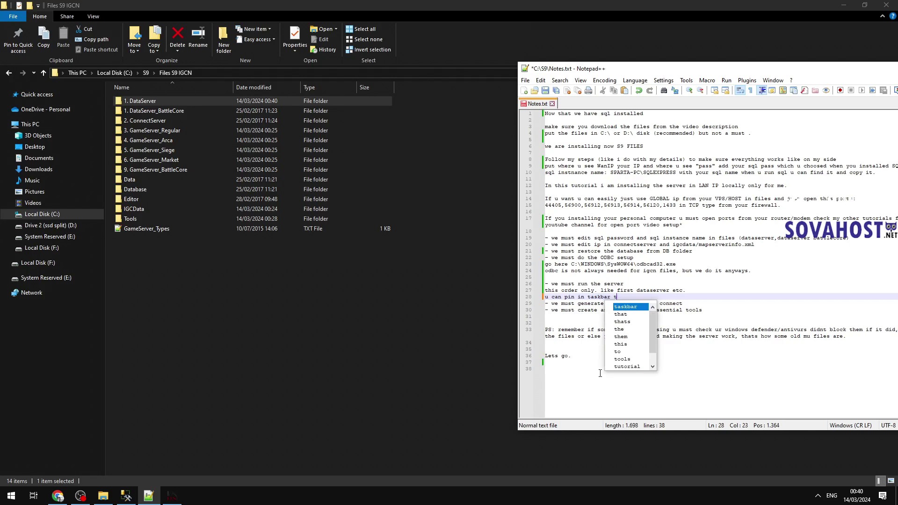
type("o keep and fas")
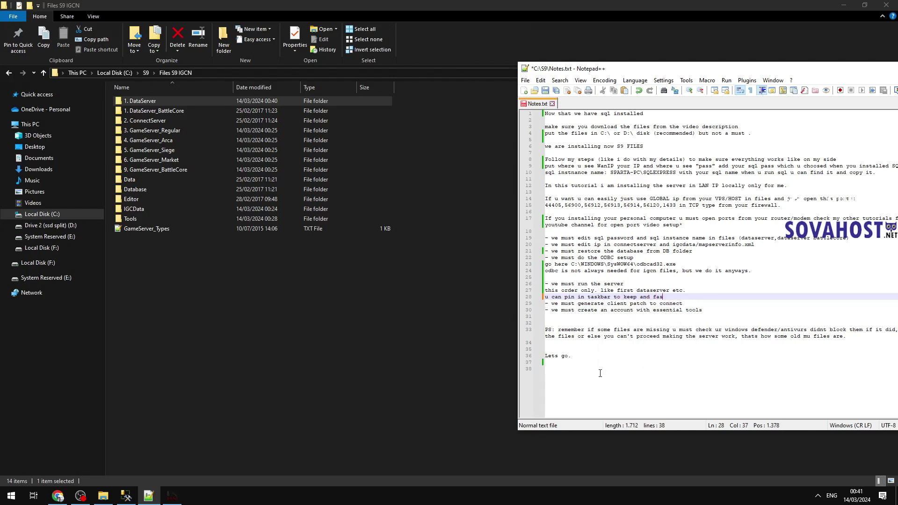
type("t to run s")
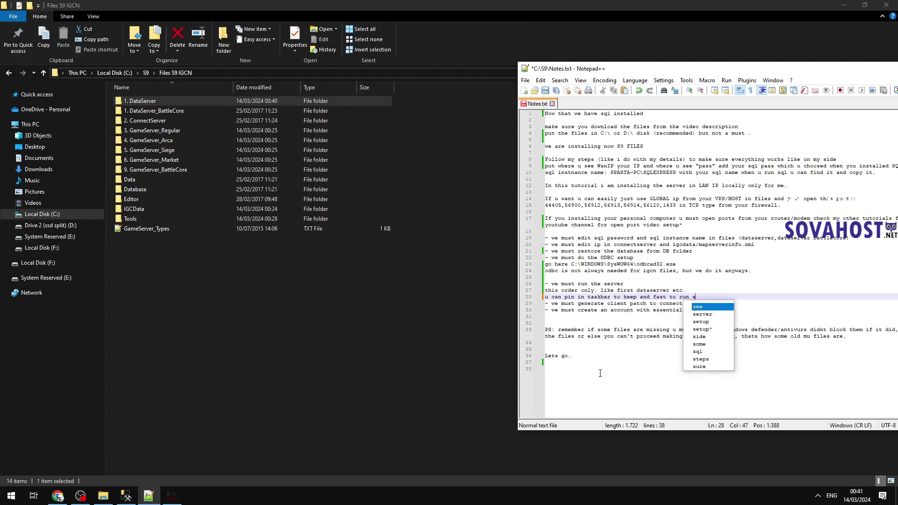
type("erver again or ")
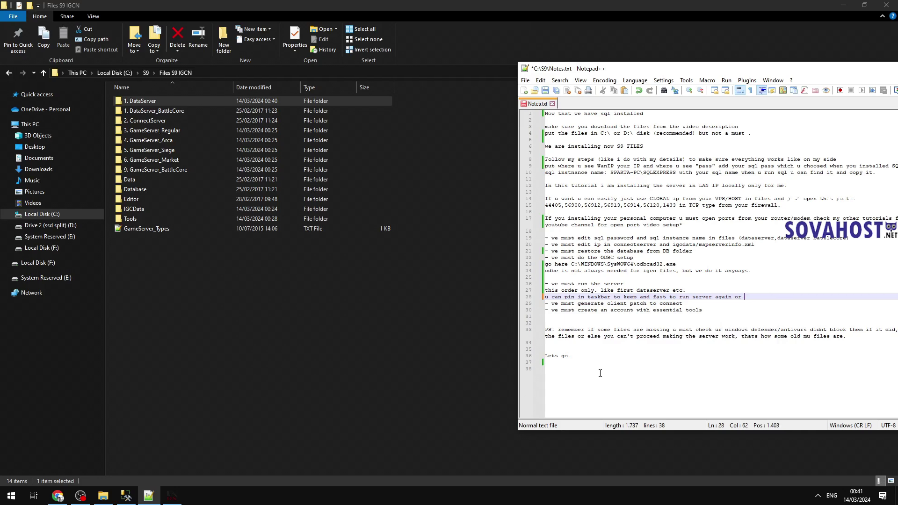
type("use igc inspector")
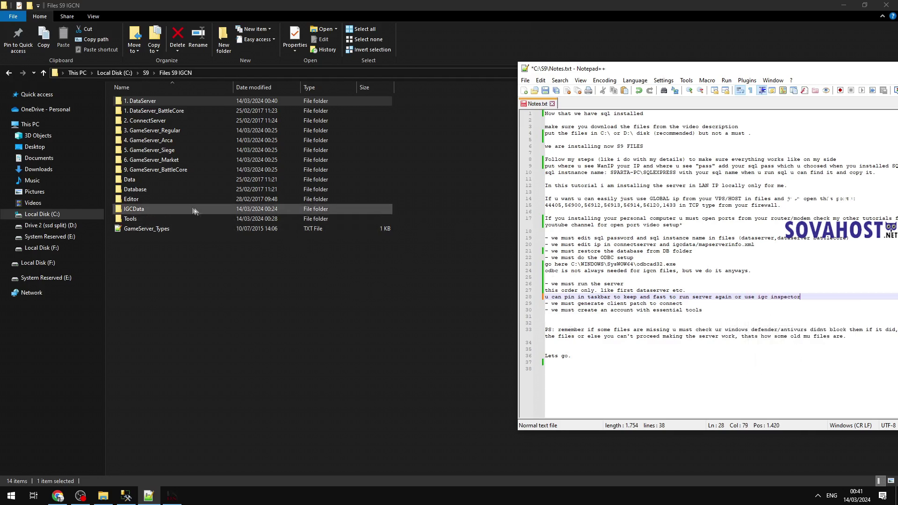
double_click(133, 219)
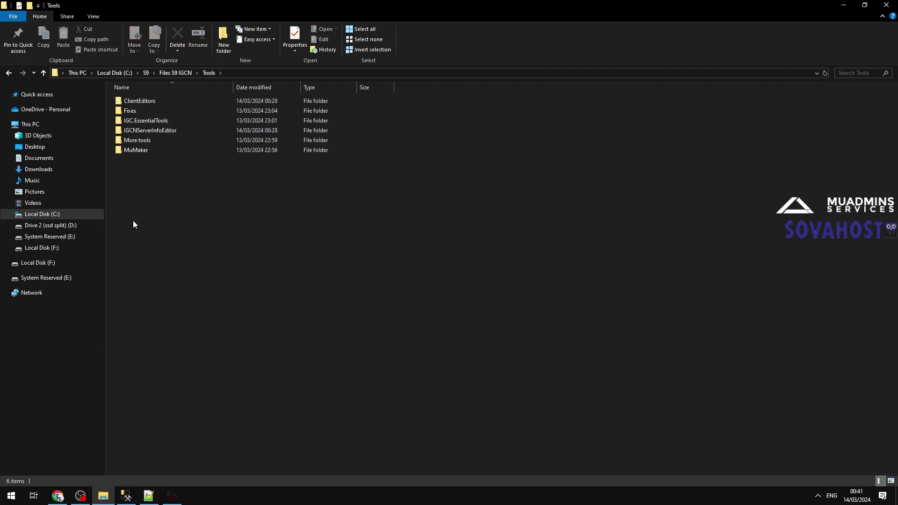
double_click(140, 140)
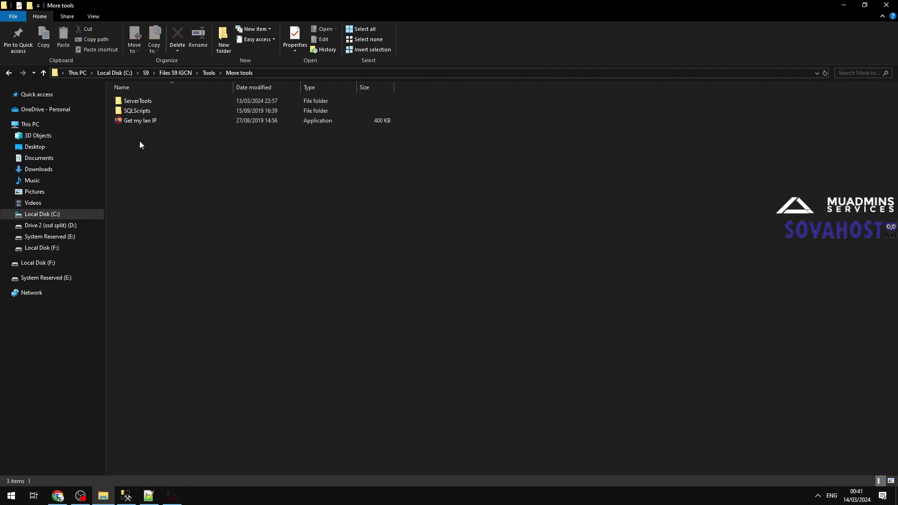
left_click(9, 73)
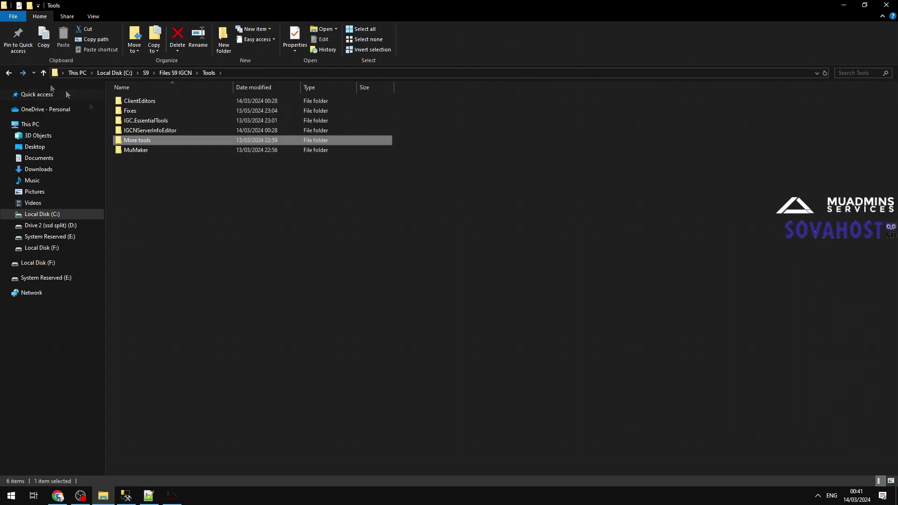
double_click(134, 139)
double_click(138, 103)
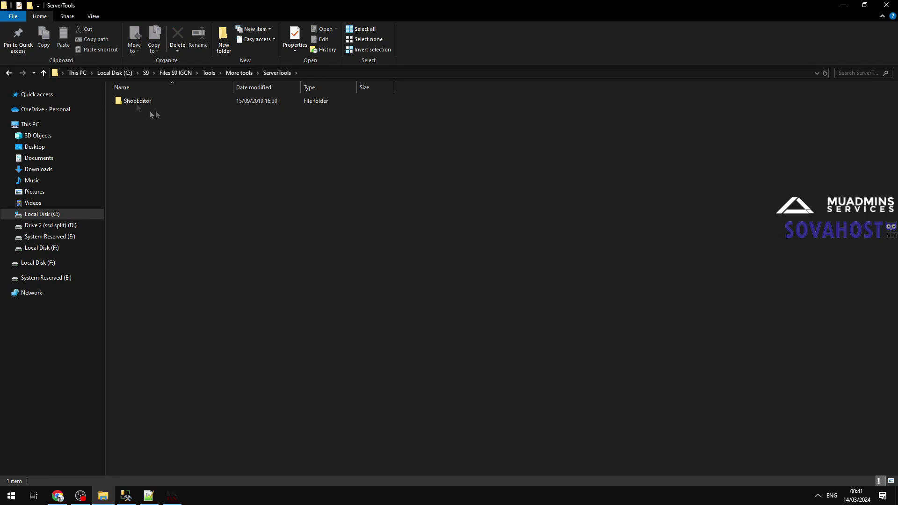
left_click(9, 74)
left_click(9, 73)
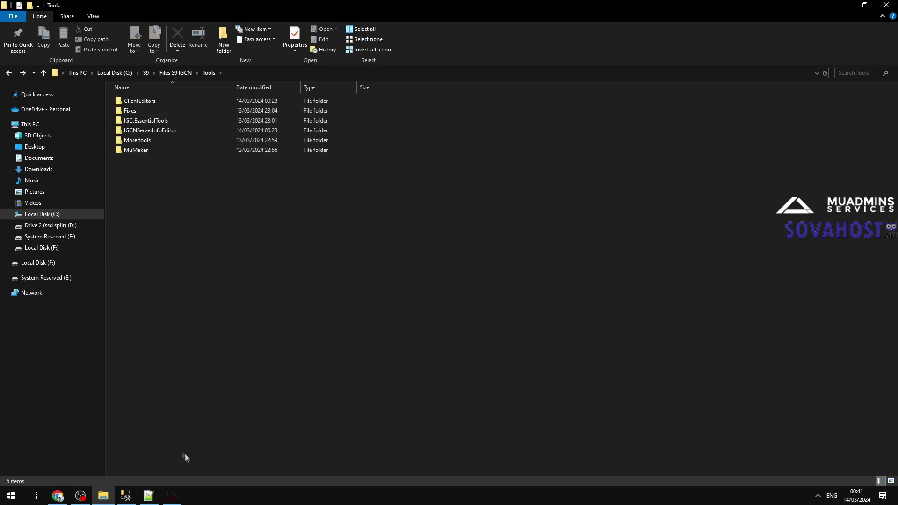
left_click(176, 73)
Step: Add the line 'nevermind its faster enough like that.' to Notes.txt
left_click(149, 496)
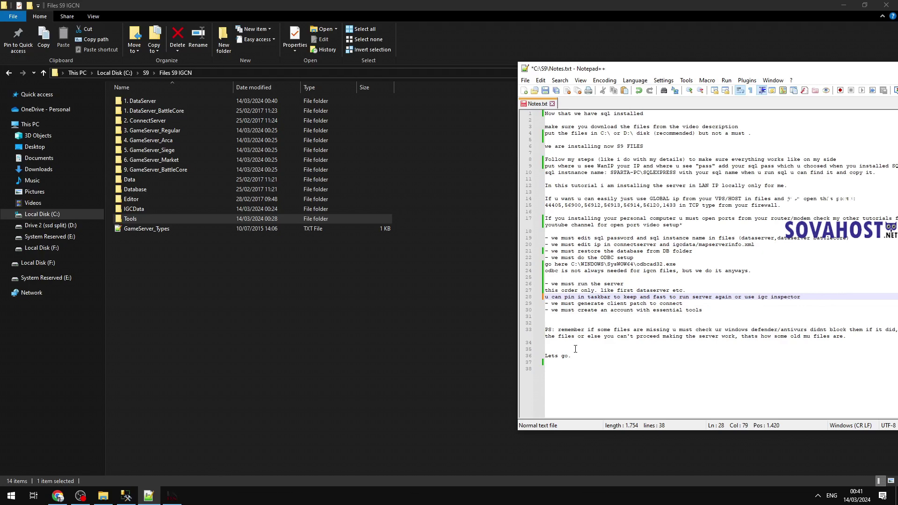
key("Return")
type("nevermind its fast")
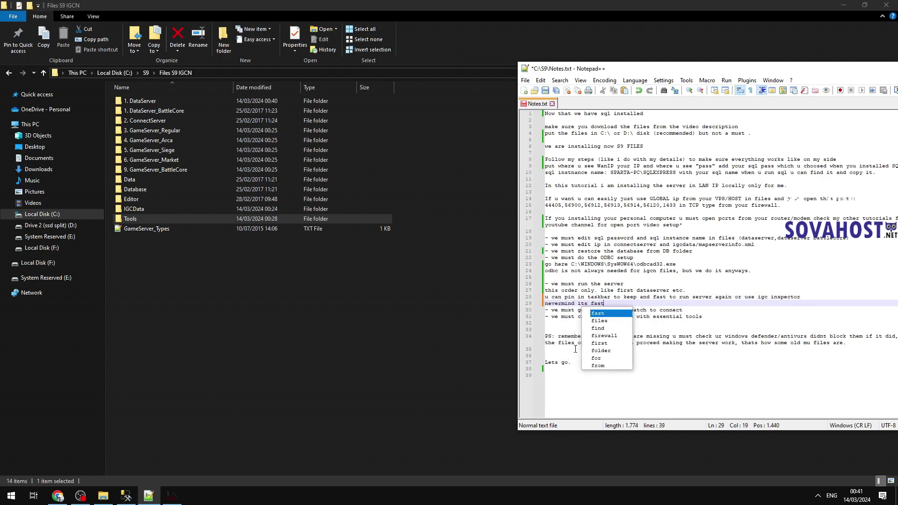
type("er enough like that.")
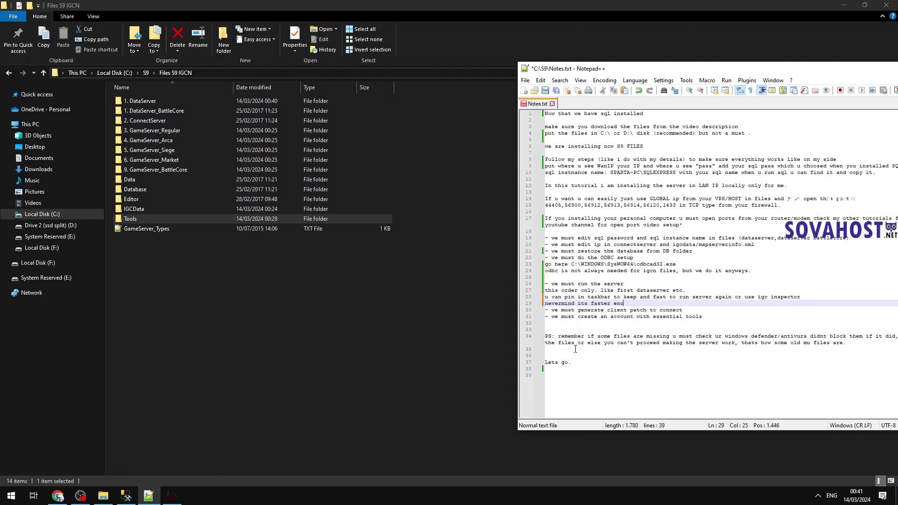
key("Return")
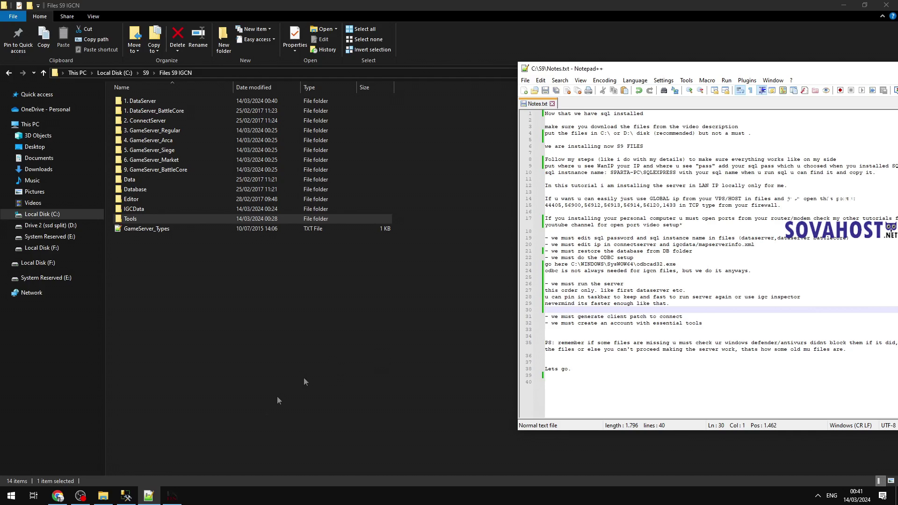
right_click(173, 495)
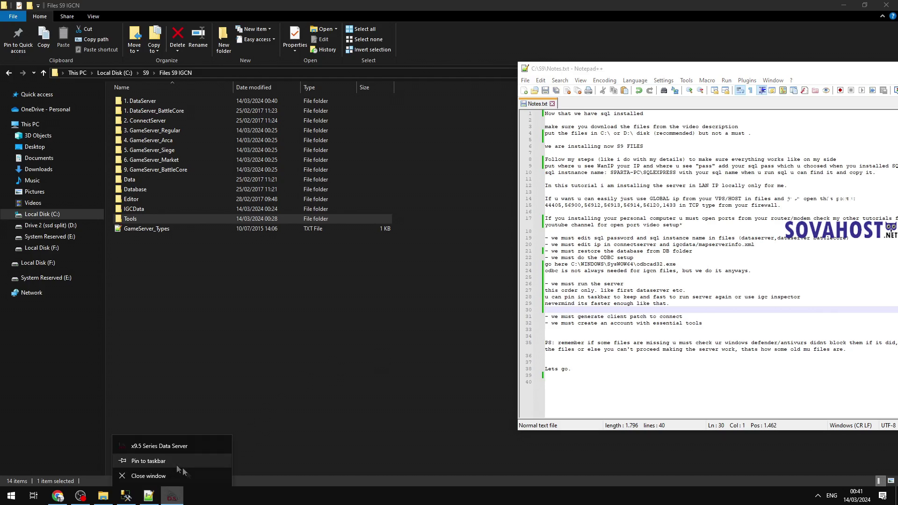
Step: Launch IGC.DataServer_R from the 1. DataServer_BattleCore folder and minimize its console
left_click(180, 463)
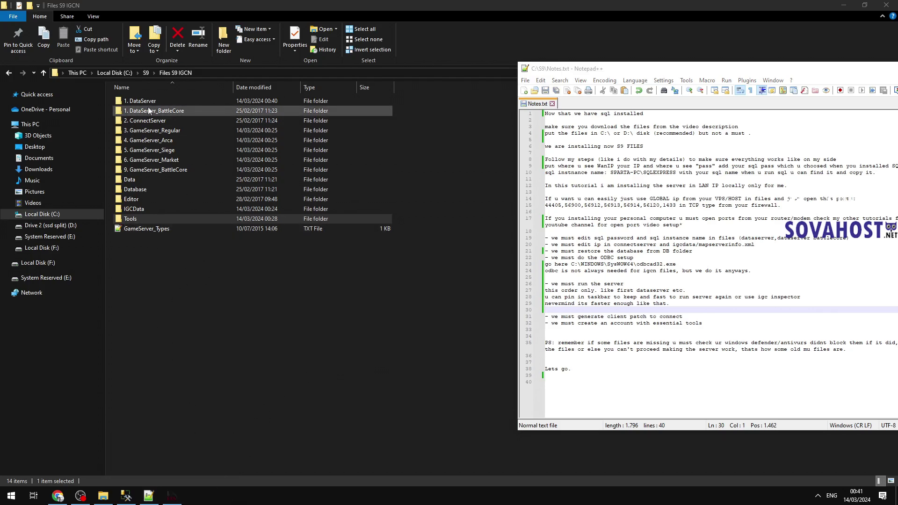
double_click(147, 110)
left_click(164, 102)
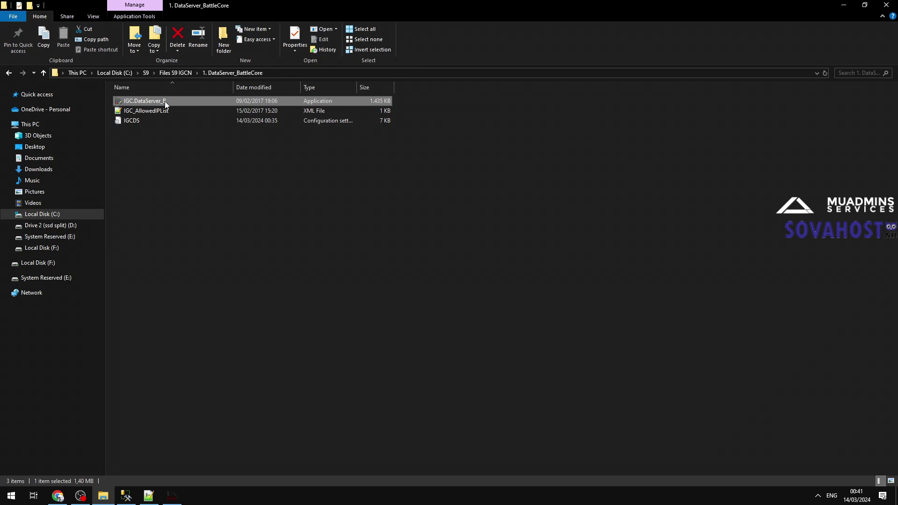
double_click(165, 101)
left_click(197, 495)
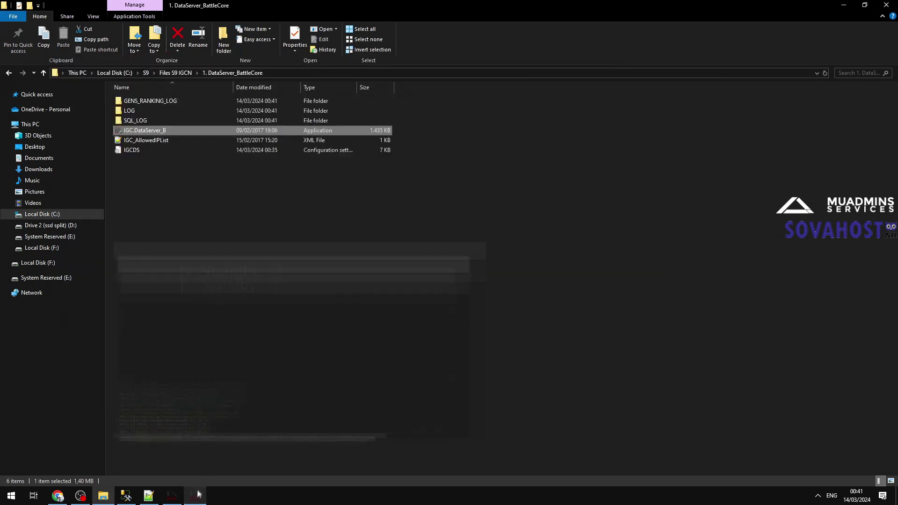
Step: Start IGC.ConnectServer, allow it through the firewall, and minimize its console
left_click(177, 73)
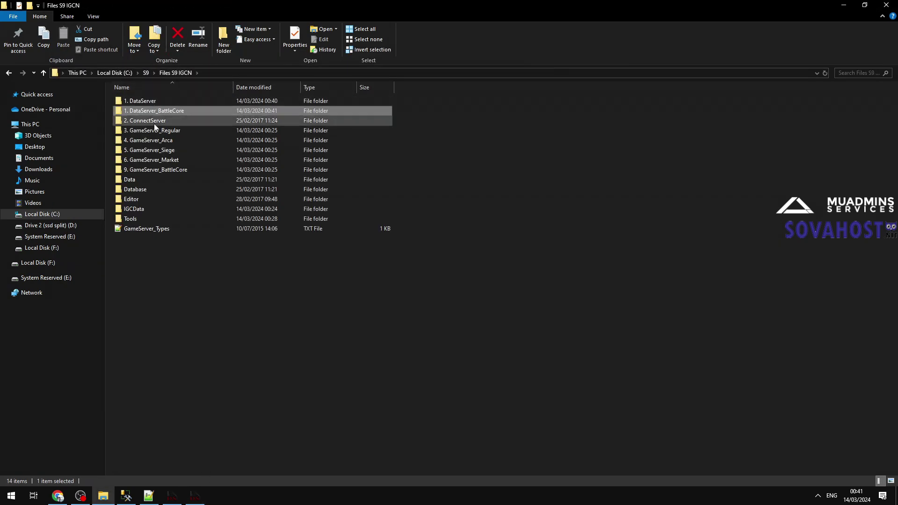
double_click(155, 122)
left_click(149, 102)
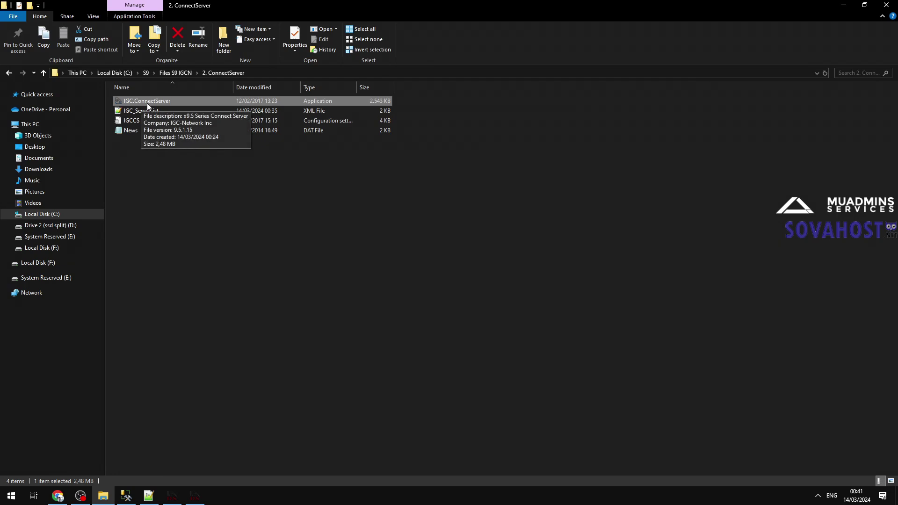
double_click(152, 102)
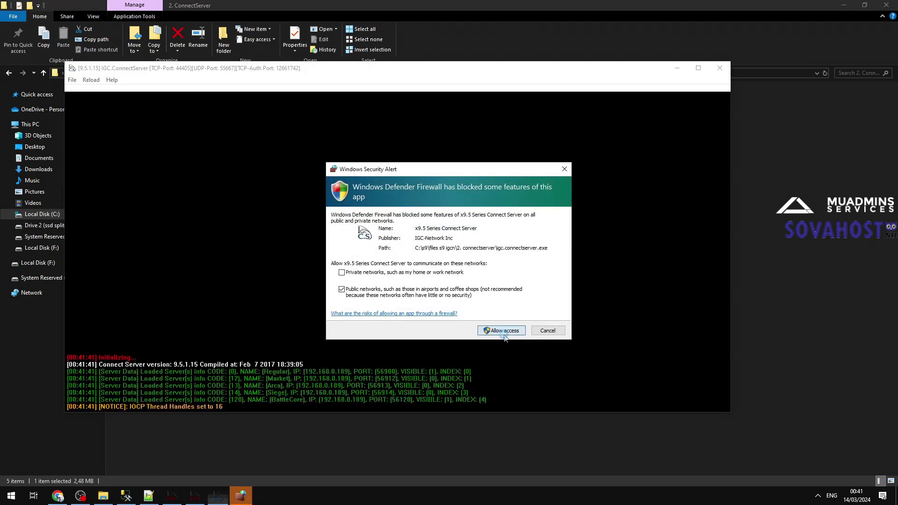
left_click(501, 330)
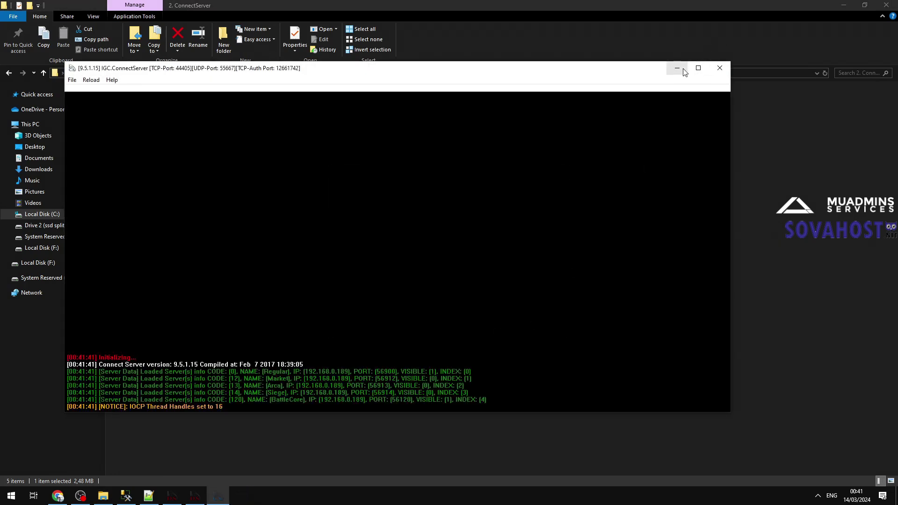
left_click(677, 69)
Step: Launch the Regular and Arca game servers from folders 3 and 4, minimizing their consoles
left_click(178, 73)
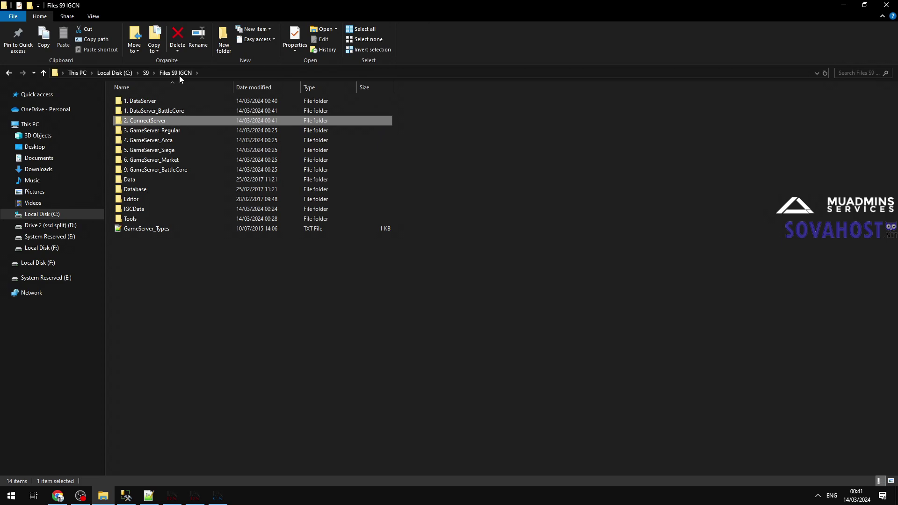
left_click(172, 131)
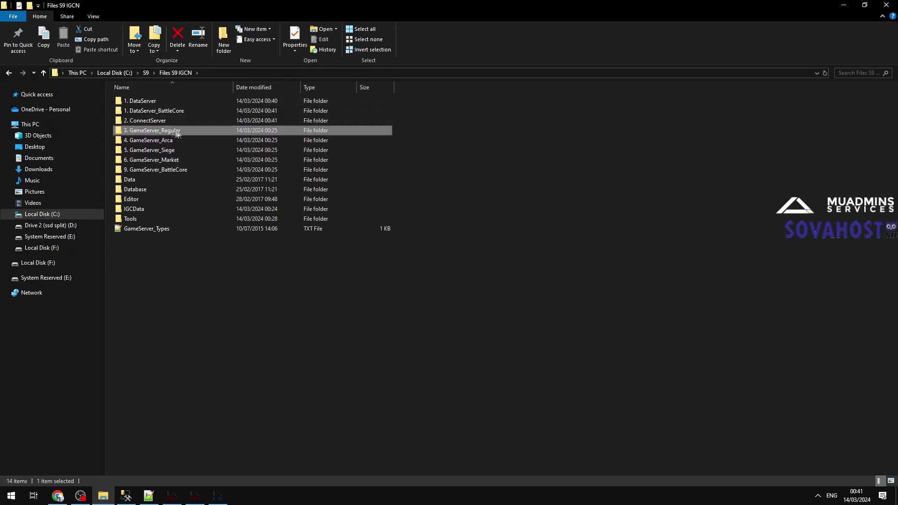
double_click(172, 130)
double_click(158, 190)
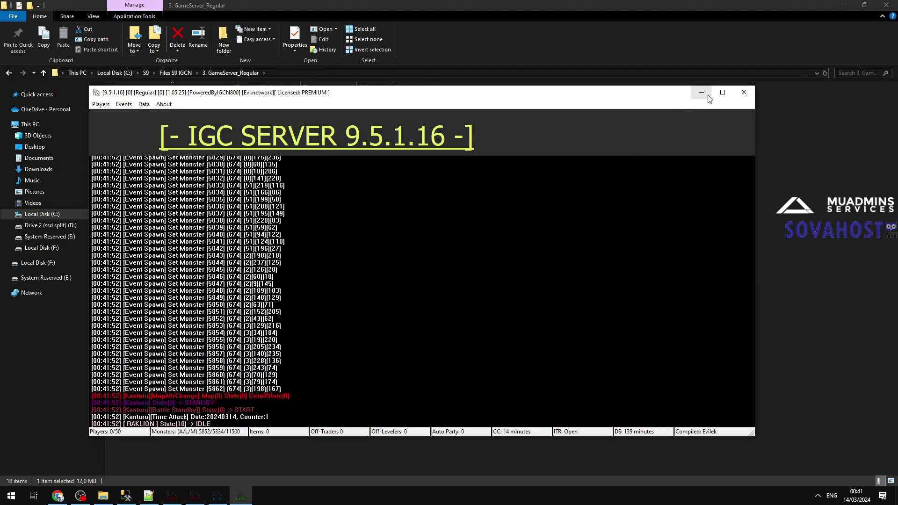
left_click(701, 92)
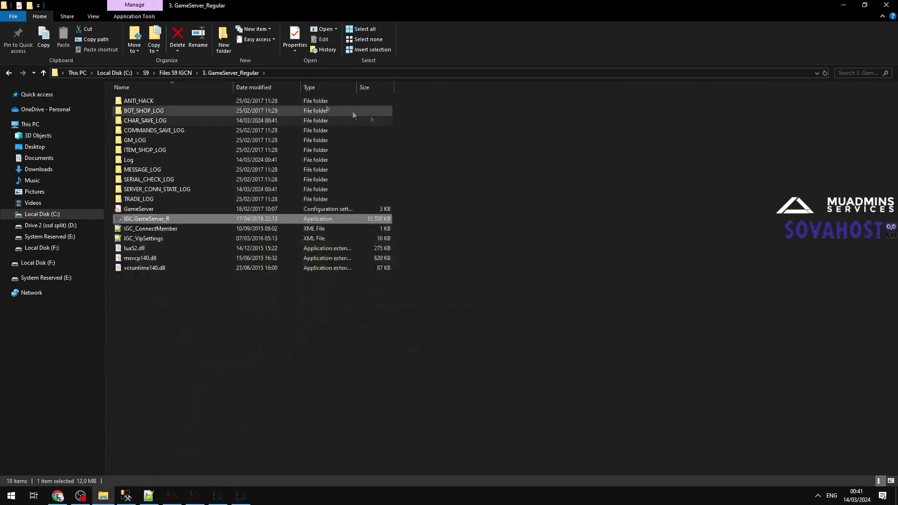
left_click(175, 73)
double_click(173, 139)
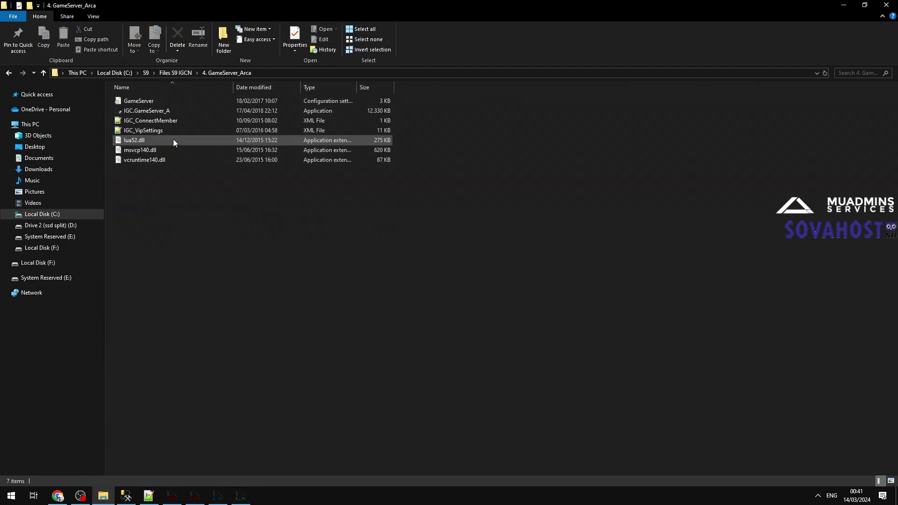
double_click(166, 112)
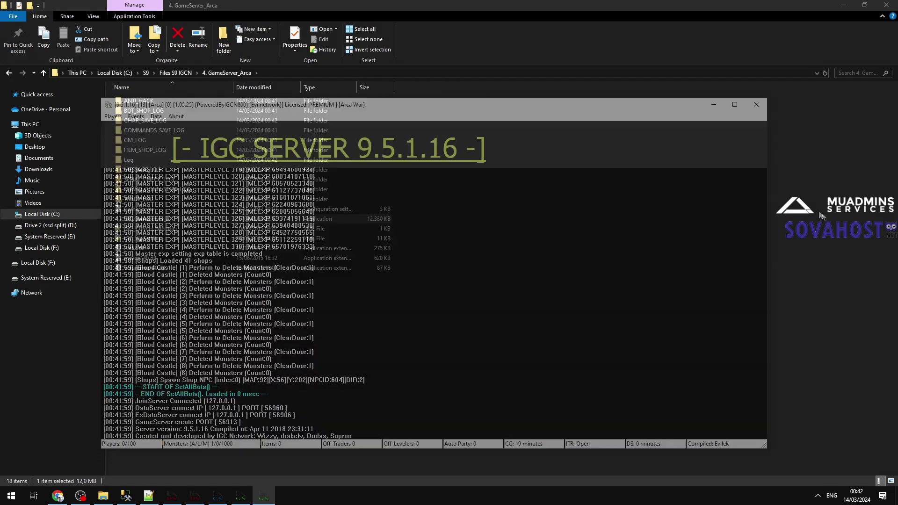
left_click(175, 73)
left_click(187, 150)
Step: Launch the Siege (IGC.GameServer_C) and Market (IGC.GameServer_M) game servers from folders 5 and 6
double_click(159, 153)
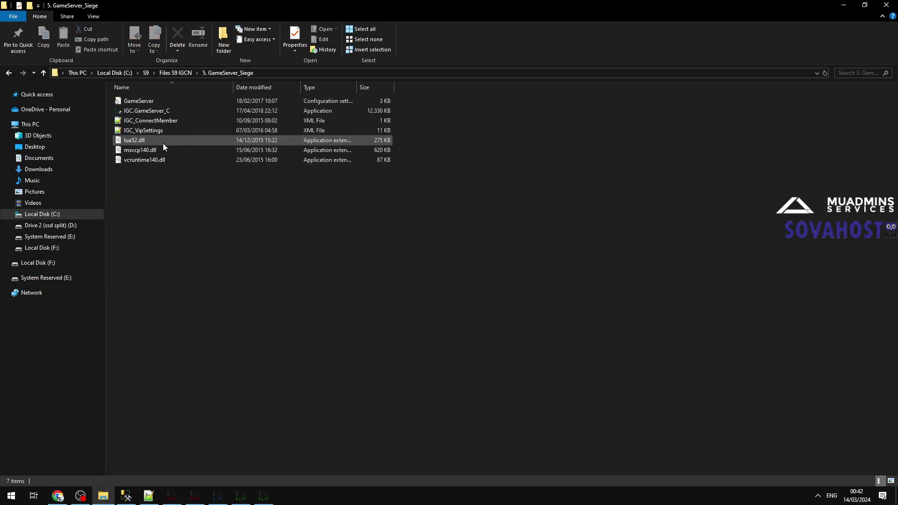
left_click(150, 113)
double_click(149, 114)
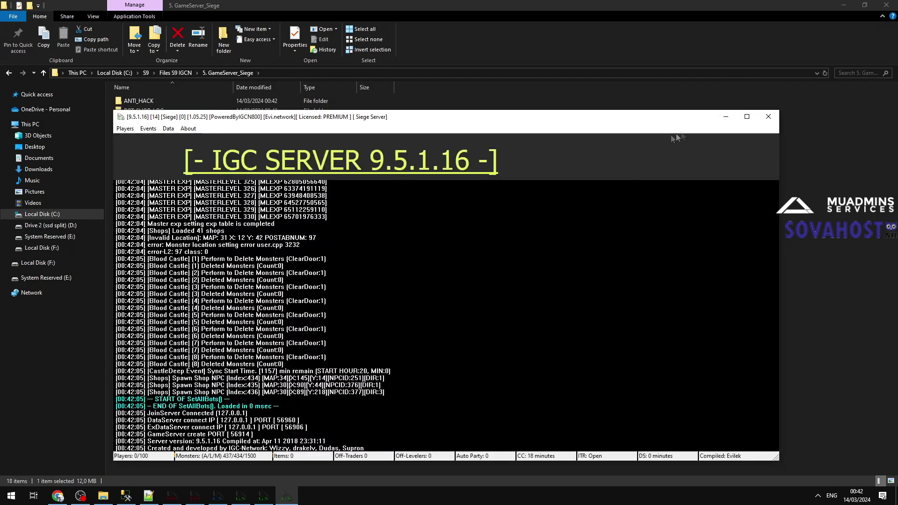
left_click(725, 116)
key("BackSpace")
double_click(178, 161)
double_click(153, 121)
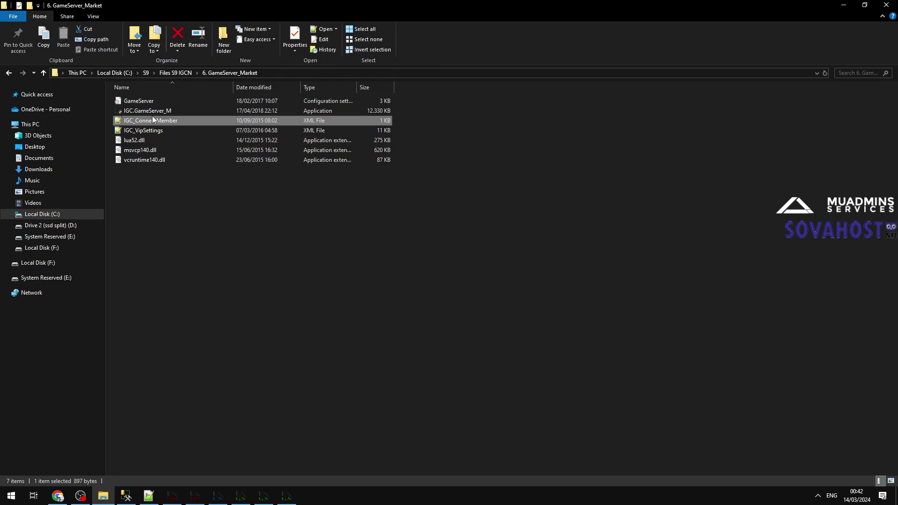
left_click(627, 103)
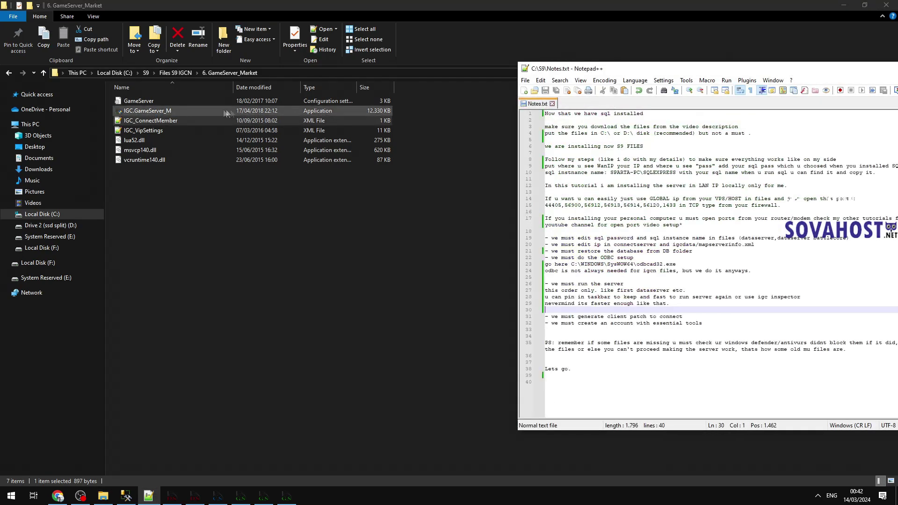
left_click(184, 110)
double_click(178, 108)
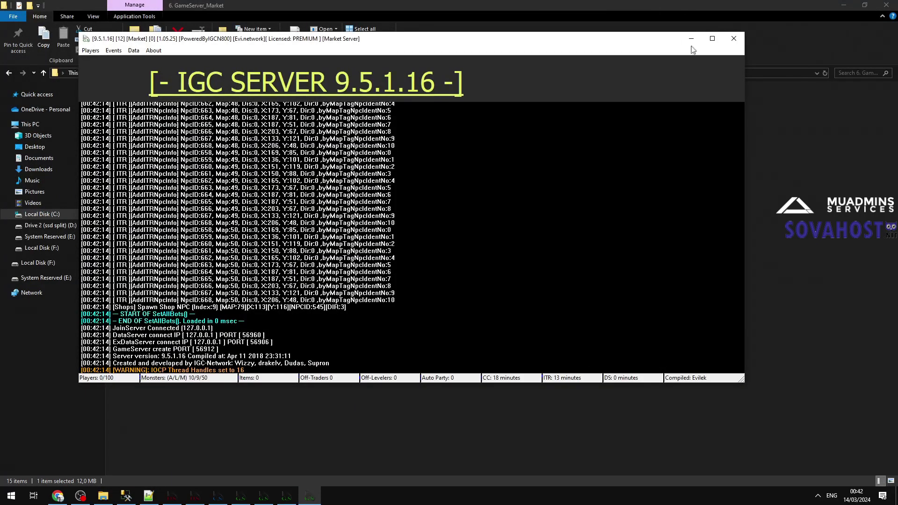
left_click(572, 189)
Step: Launch the BattleCore game server from the 9. GameServer_BattleCore folder and minimize it
key("BackSpace")
key("Down")
key("Return")
double_click(154, 111)
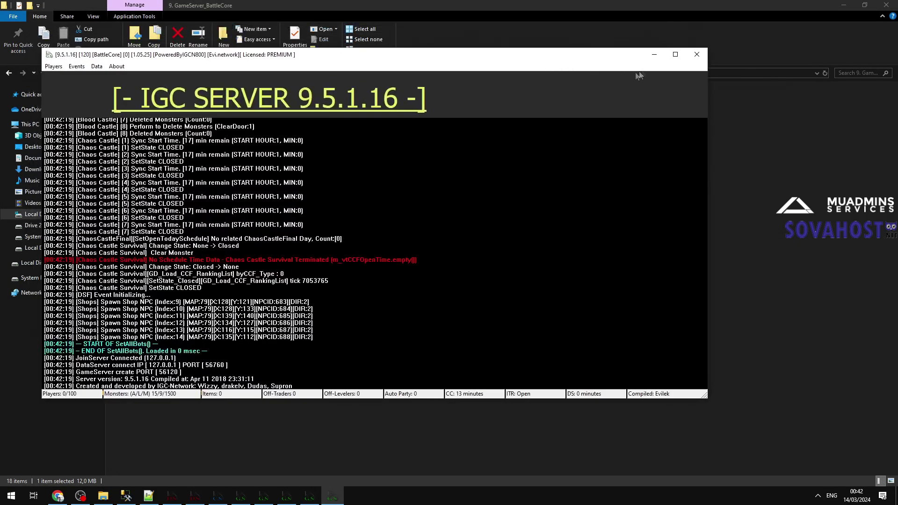
left_click(654, 55)
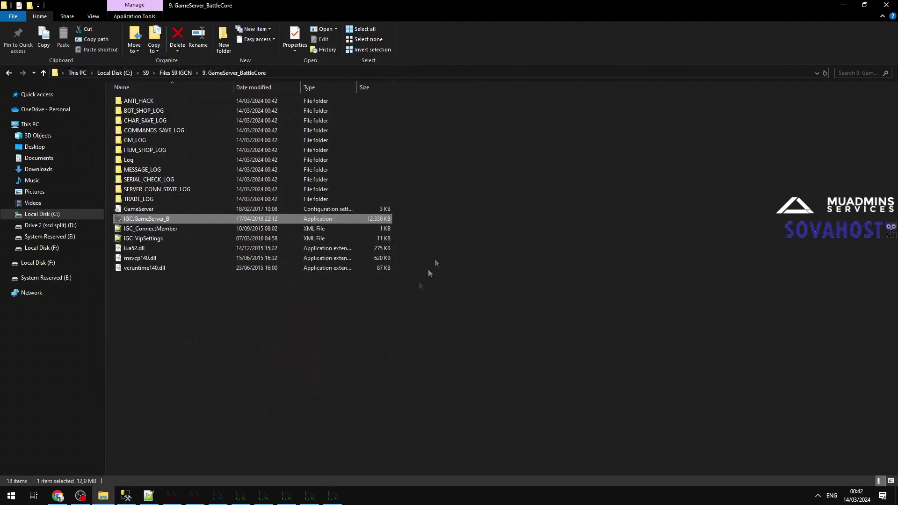
left_click(158, 494)
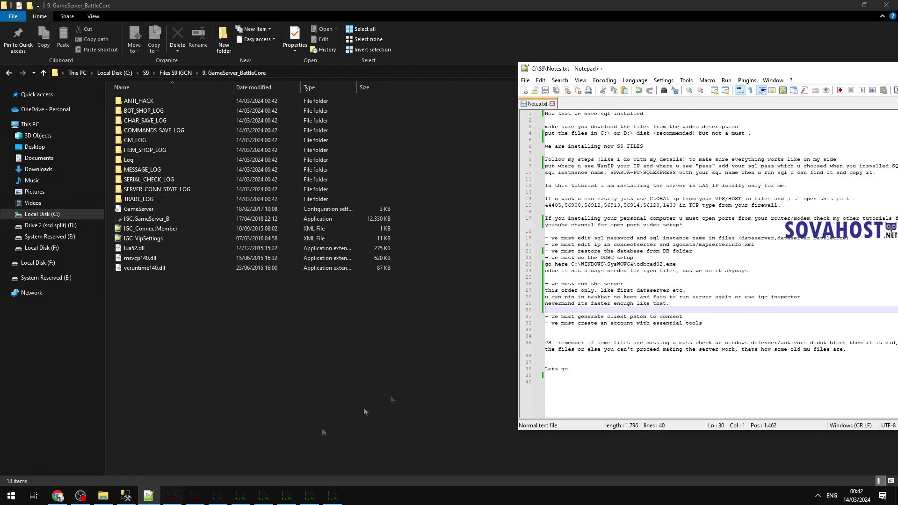
Step: Draft a note 'ok now all running, lets try to connect in game and generate patch...'
key("Return")
key("Up")
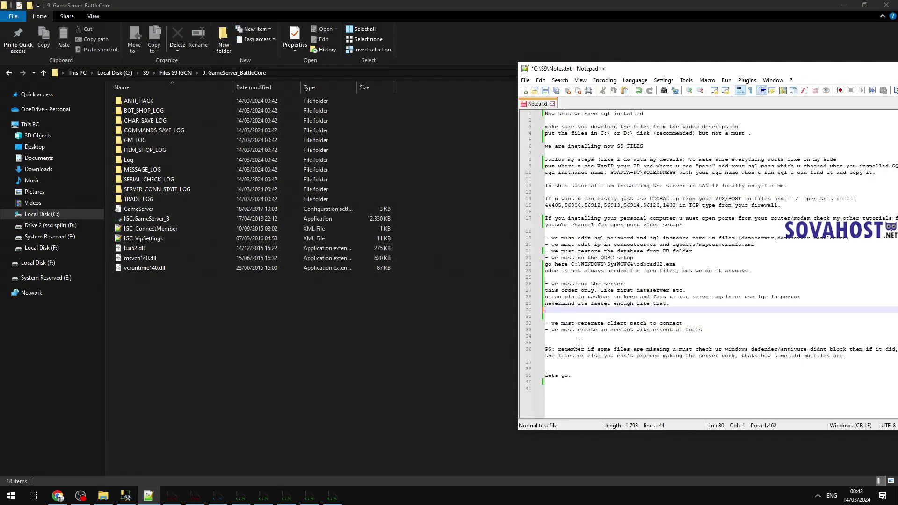
key("Return")
type("ok now all running")
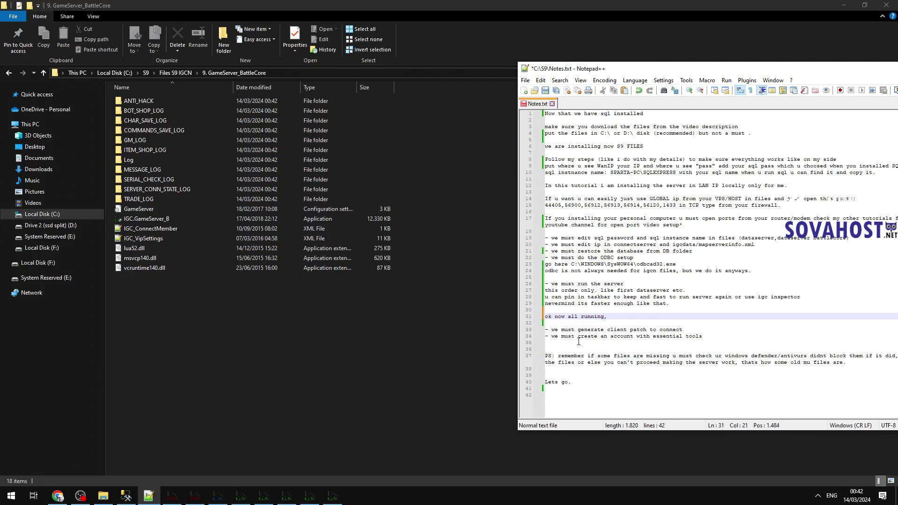
type(", lets try to connect in game and g")
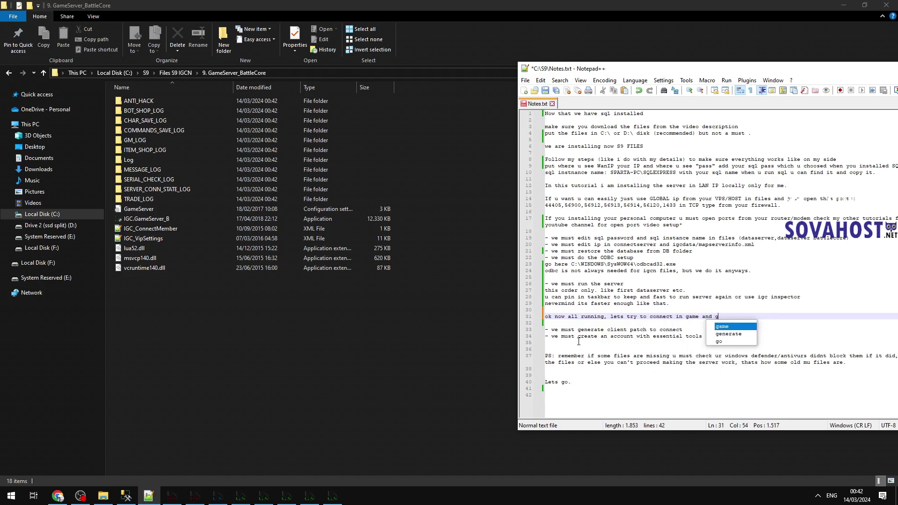
type("enerate patch and make acc")
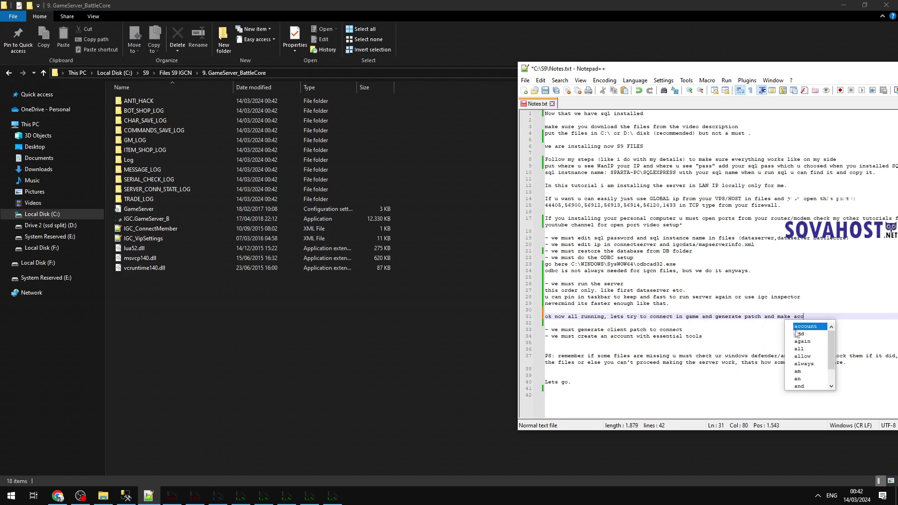
Step: Delete lines 27–29 and the drafted note, then return to the Files S9 IGCN folder
left_click_drag(804, 311, 536, 291)
key("Delete")
left_click_drag(808, 295, 506, 296)
key("BackSpace")
key("BackSpace")
key("Delete")
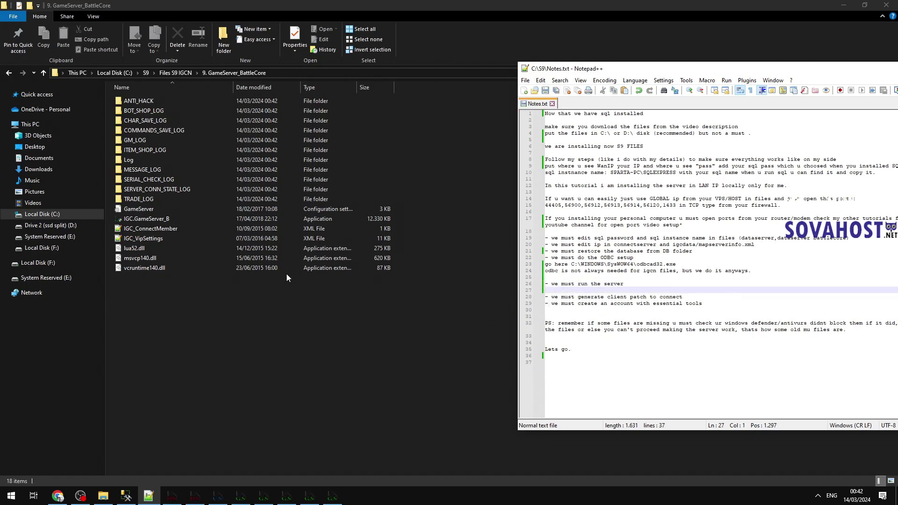
left_click(286, 274)
left_click(183, 74)
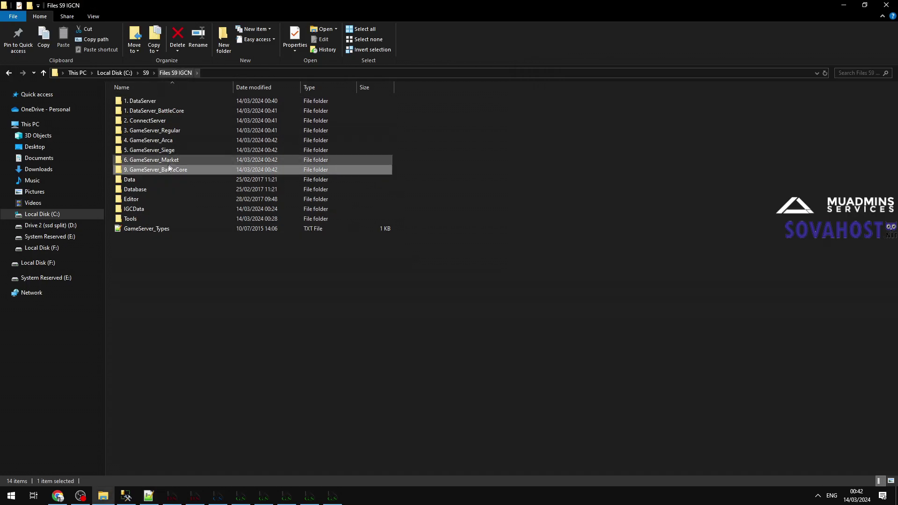
Step: Run the IGCNServerInfoEditor from Tools and open ServerInfo.bmd in it
left_click(150, 218)
double_click(161, 218)
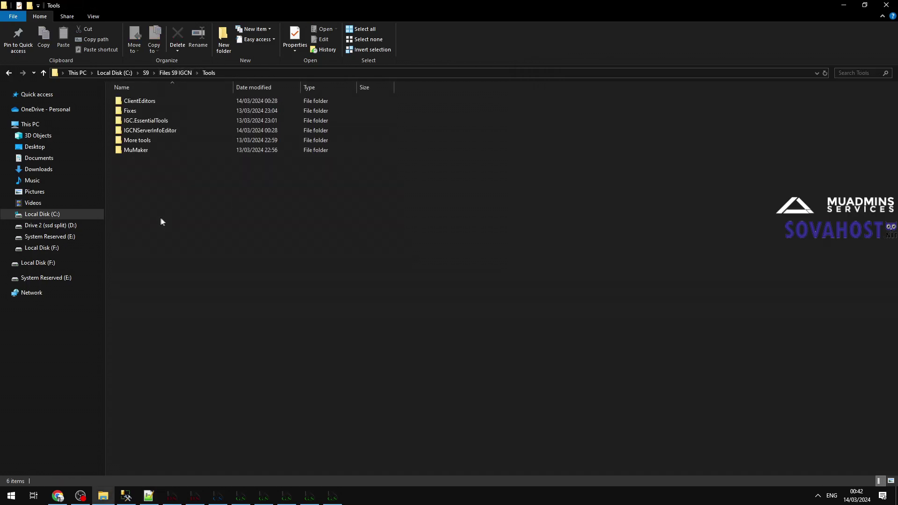
left_click(154, 131)
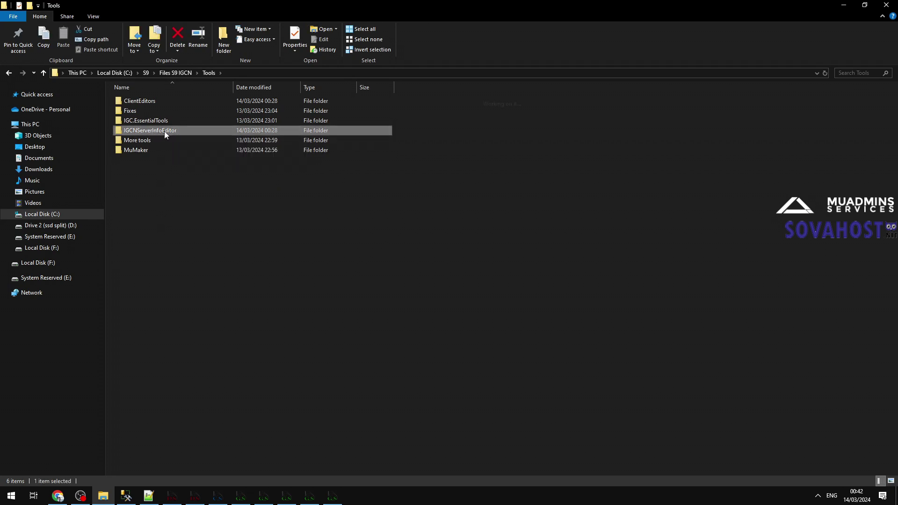
double_click(164, 131)
left_click(162, 101)
double_click(162, 101)
left_click(51, 56)
left_click(60, 66)
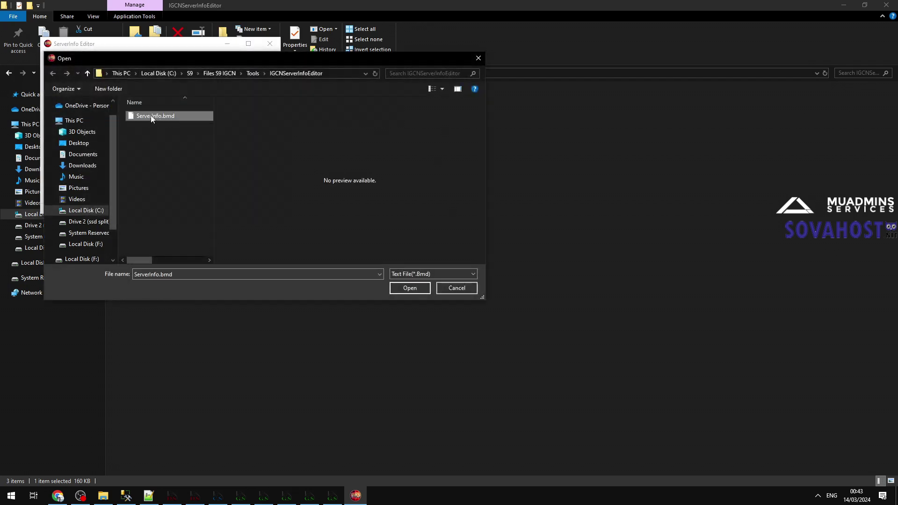
double_click(151, 115)
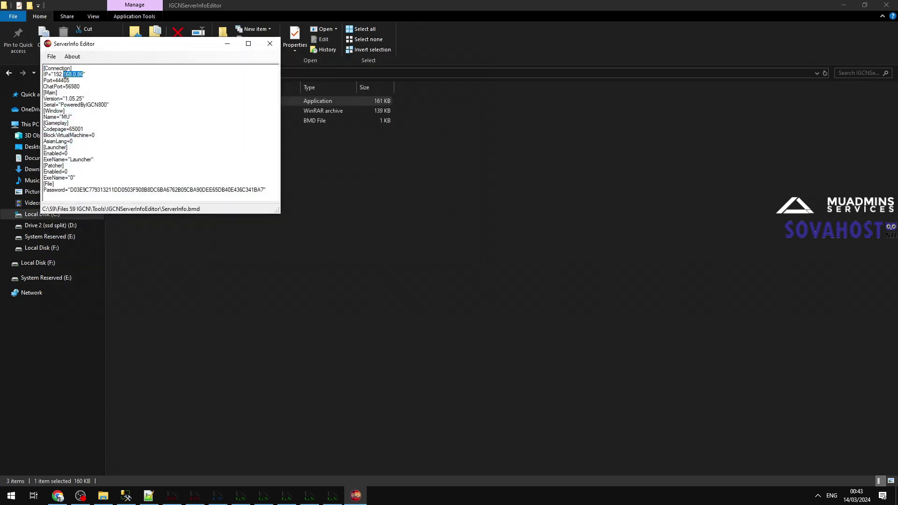
Step: Select the editor's IP value 192.168.0.86 and bring up the system search
left_click(149, 495)
left_click_drag(638, 165, 631, 165)
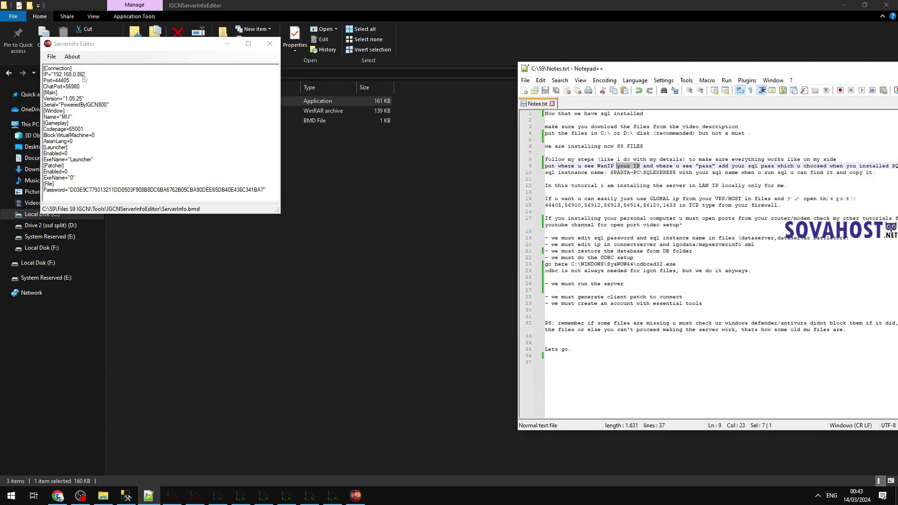
left_click_drag(83, 74, 53, 74)
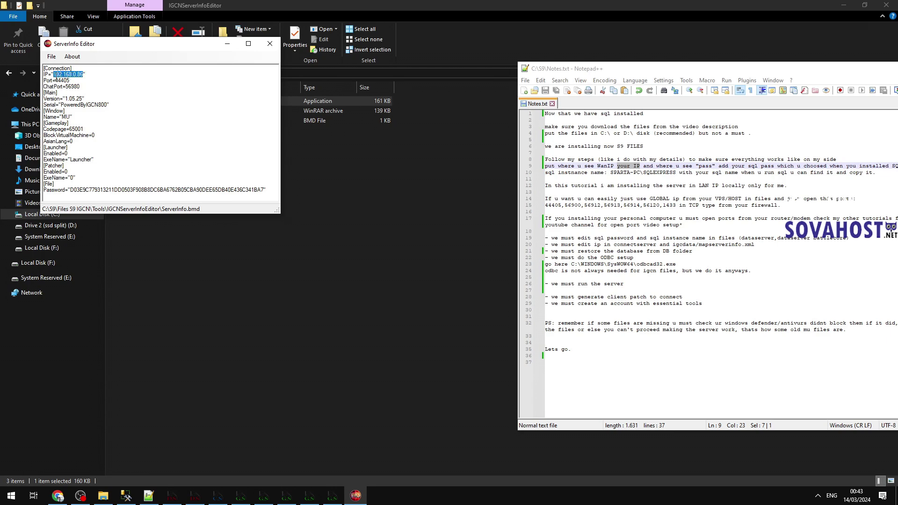
key("super")
Step: Run ipconfig in Command Prompt and copy the machine's local IPv4 address
type("command")
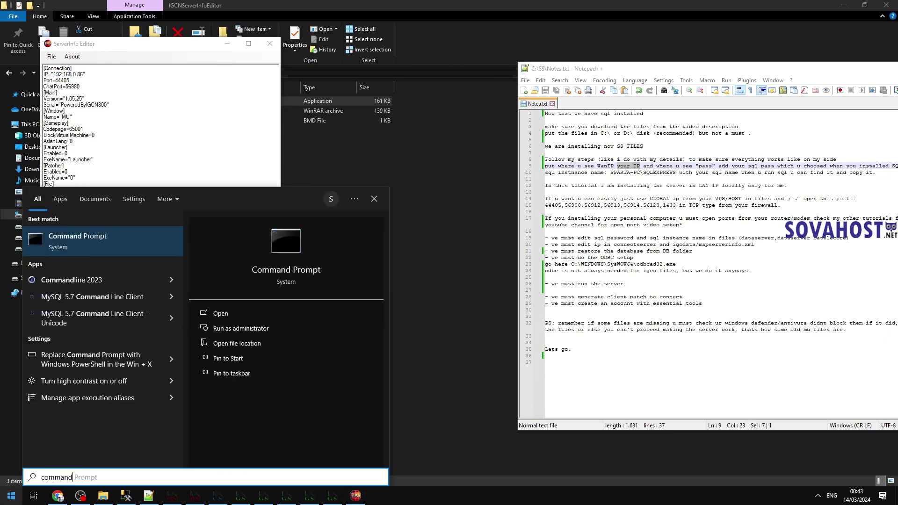
key("Return")
type("ipconfig")
key("Return")
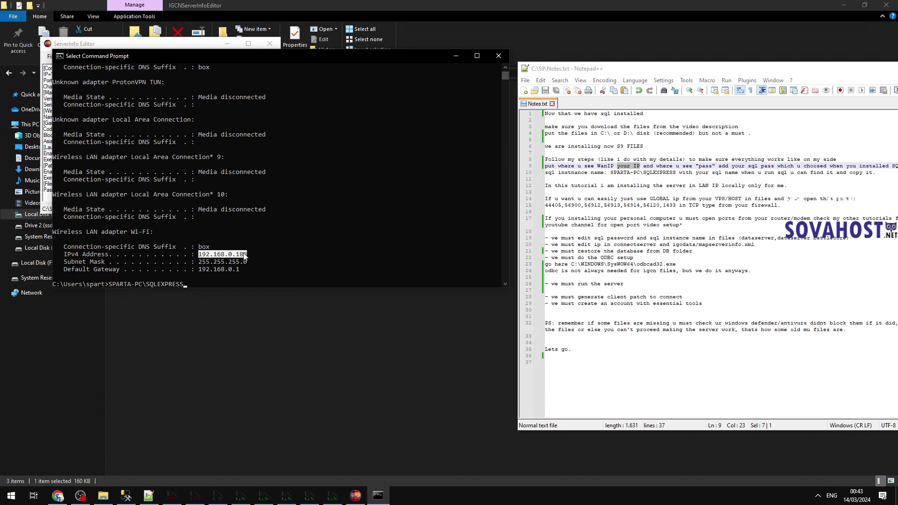
key("ctrl+c")
left_click(499, 56)
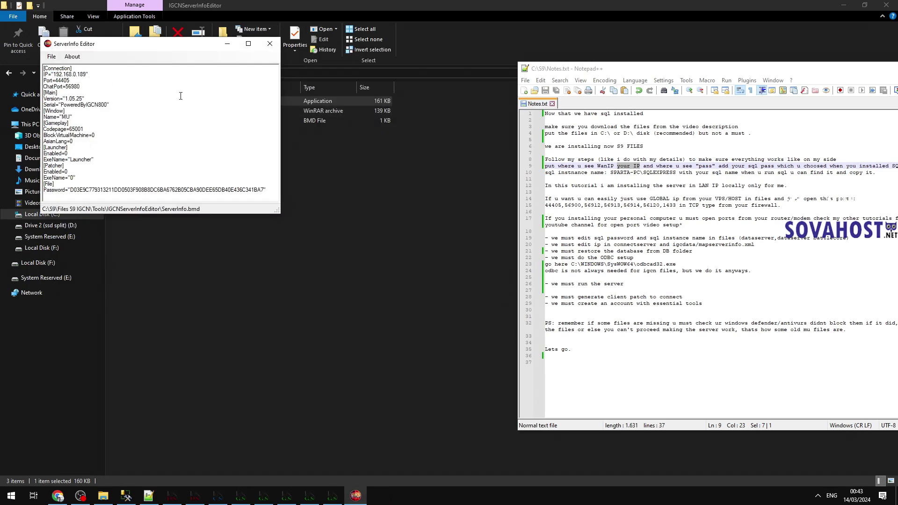
Step: Save the updated IP over the existing ServerInfo.bmd and close the ServerInfo Editor
left_click_drag(62, 87, 199, 239)
left_click(115, 158)
left_click(52, 56)
left_click(61, 75)
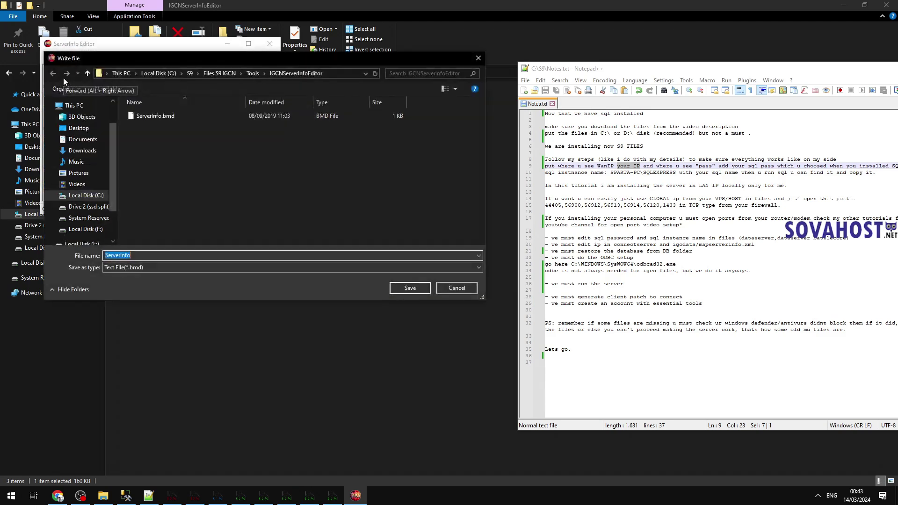
left_click(155, 116)
left_click(410, 288)
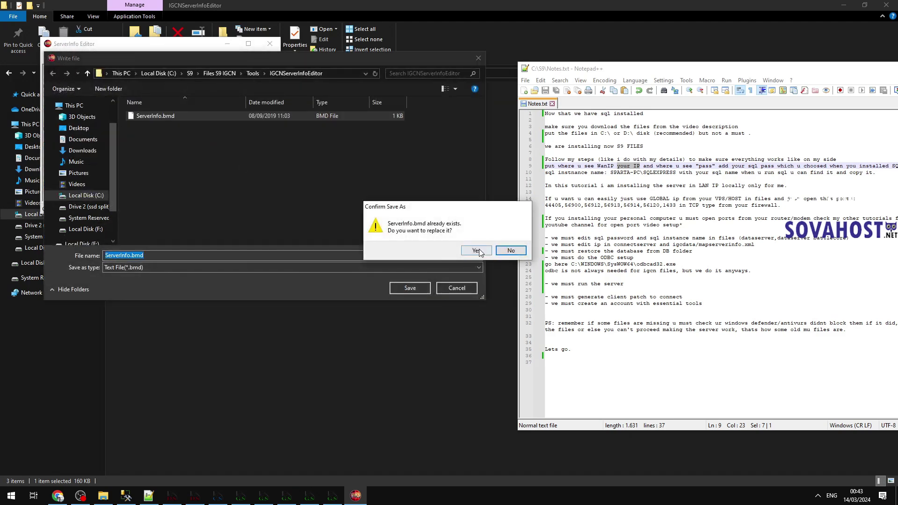
left_click(477, 251)
left_click(451, 274)
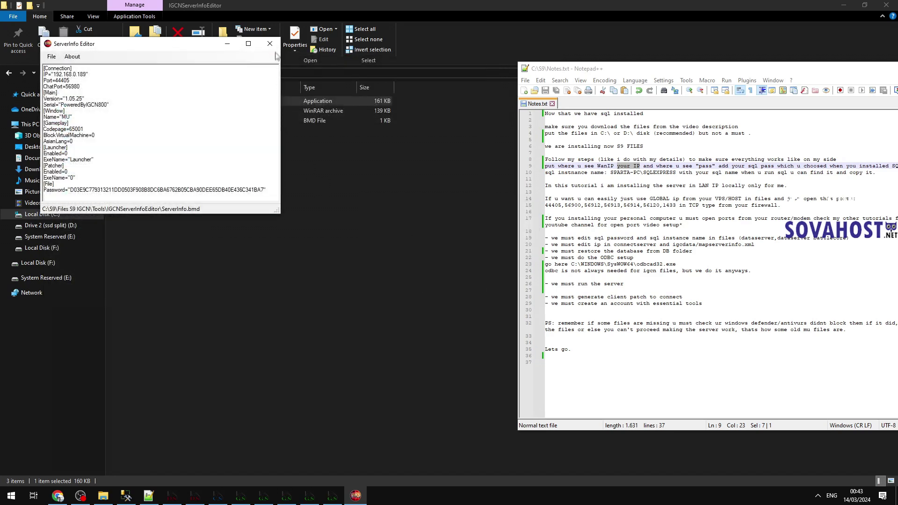
left_click(269, 43)
Step: Add the note 'copy paste that in client/data//local' under the client patch line
left_click(711, 314)
left_click(715, 303)
left_click(720, 297)
key("Return")
key("Return")
key("Up")
type("copy paste that in client/data//local")
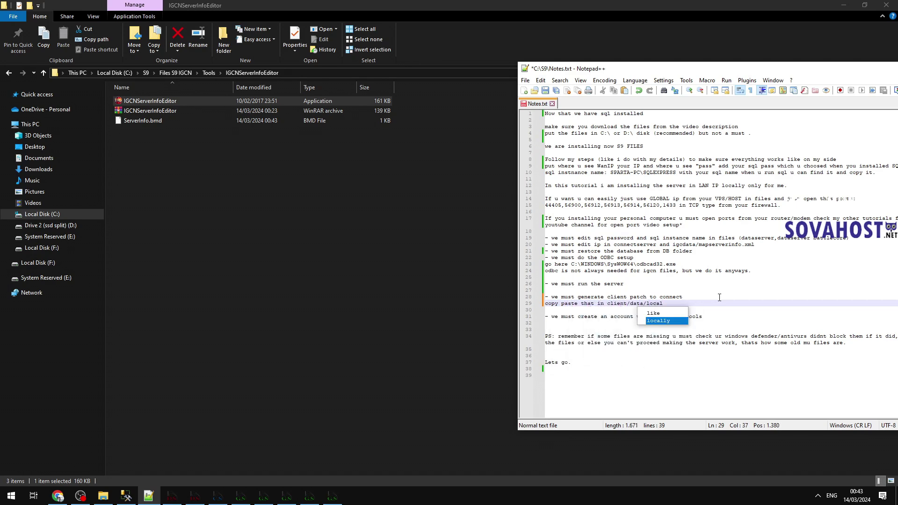
Step: Copy the generated ServerInfo.bmd file
left_click(849, 232)
left_click(135, 122)
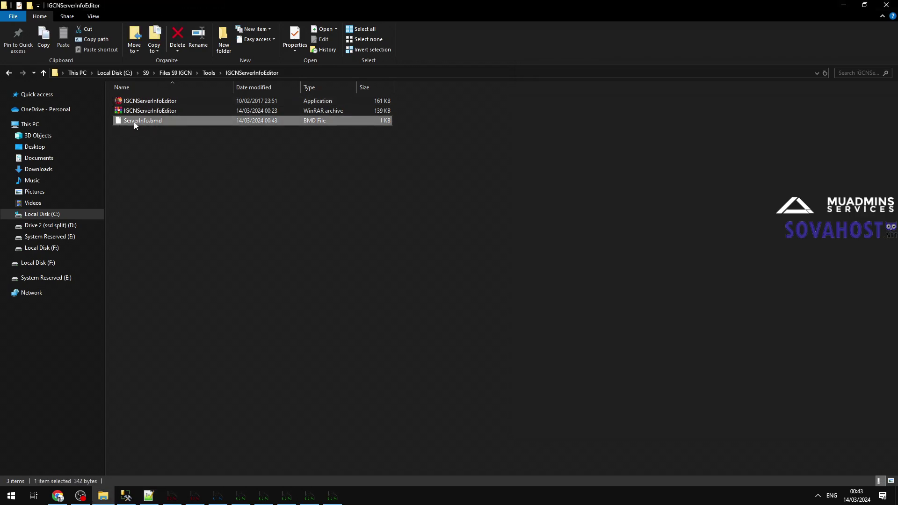
right_click(134, 122)
left_click(168, 288)
Step: Paste ServerInfo.bmd into Client S9 IGCN\Data\Local, replacing the existing file
left_click(175, 73)
left_click(146, 73)
left_click(149, 100)
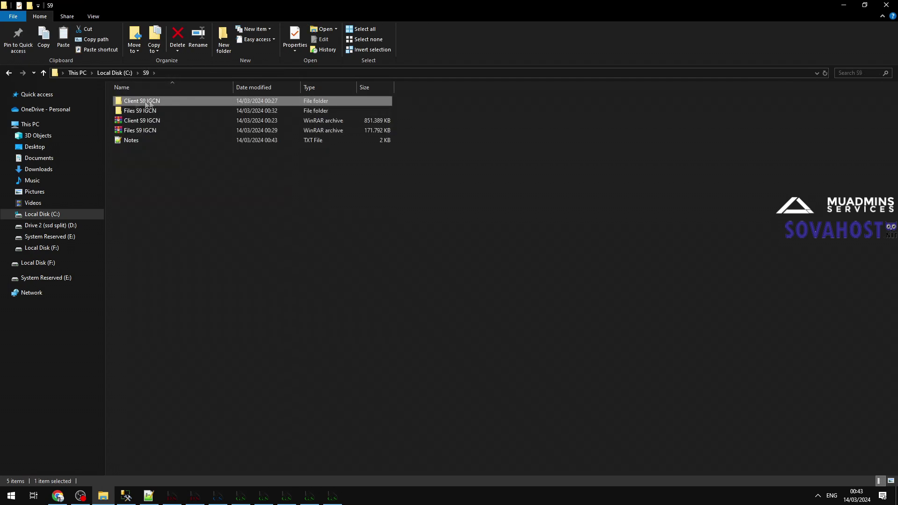
left_click(150, 100)
left_click(191, 98)
double_click(191, 98)
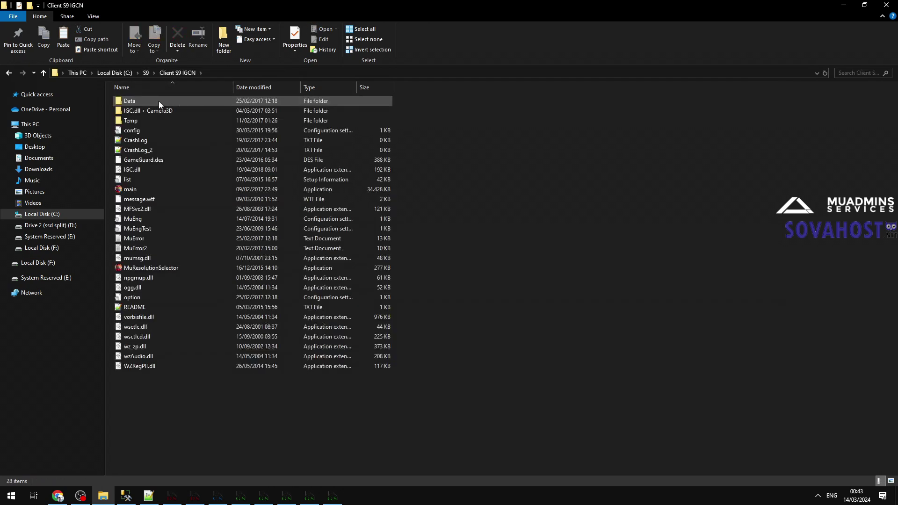
double_click(159, 101)
double_click(142, 162)
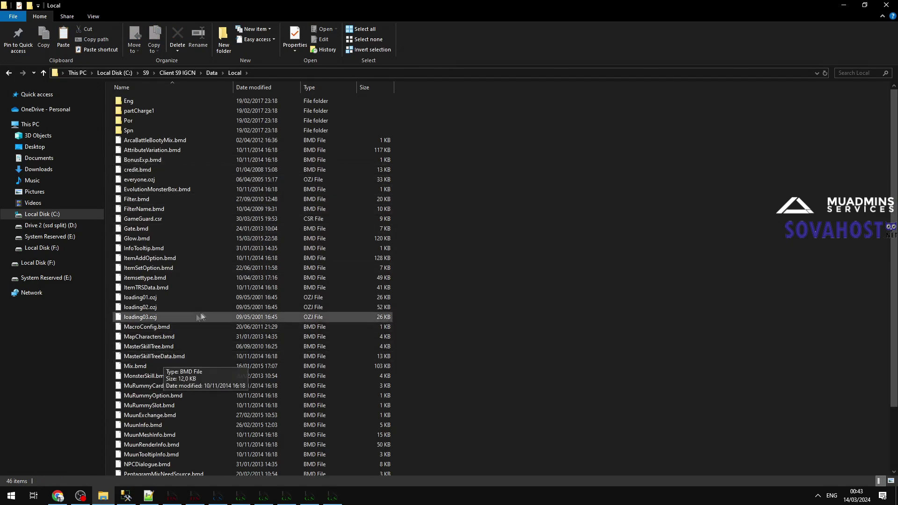
key("ctrl+v")
left_click(388, 183)
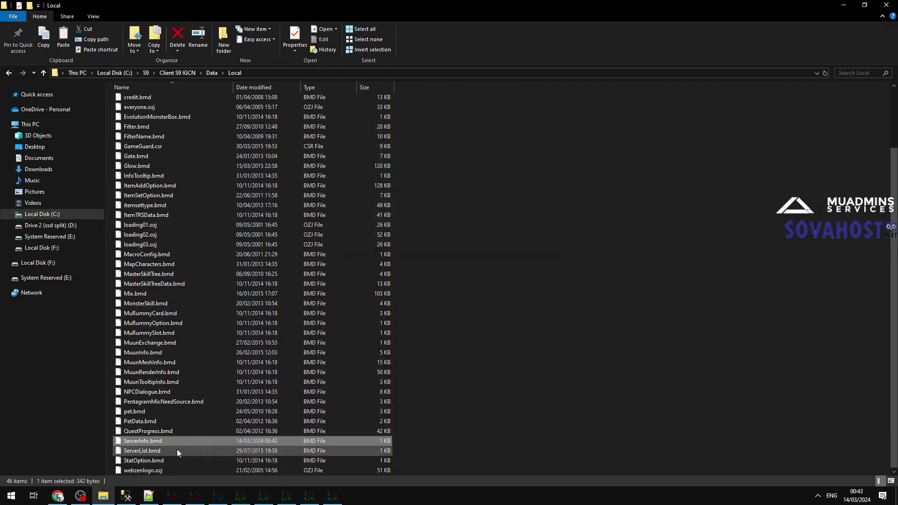
left_click(177, 73)
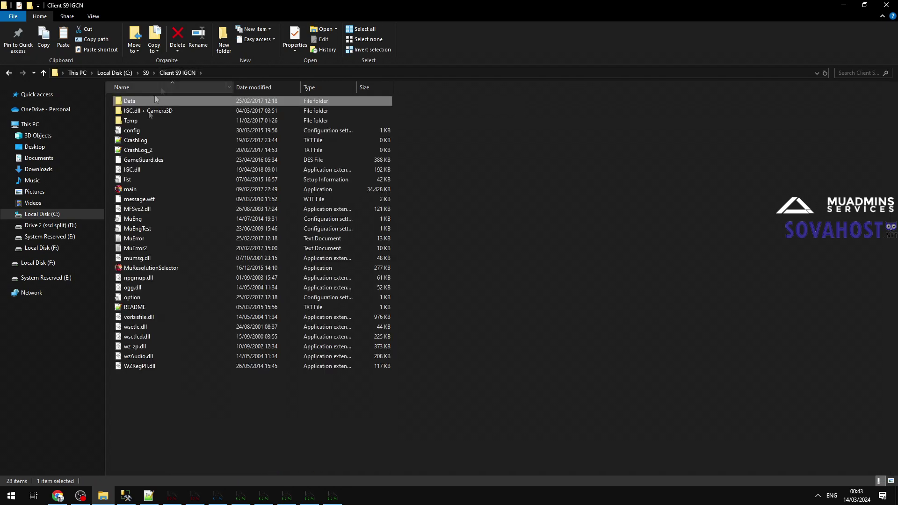
Step: Add 'serverinfo.bmd generated' to the line 29 note in Notes.txt and save it
left_click(149, 496)
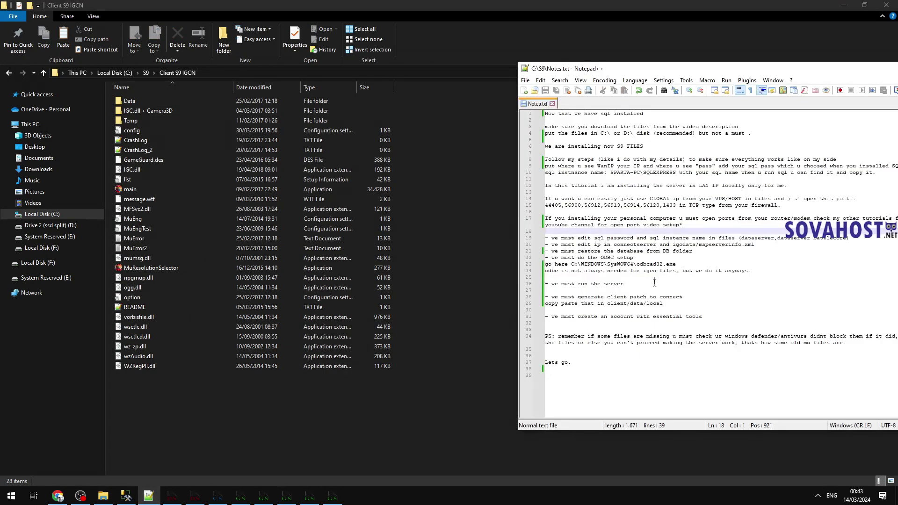
left_click_drag(662, 305, 580, 305)
key("alt+Tab")
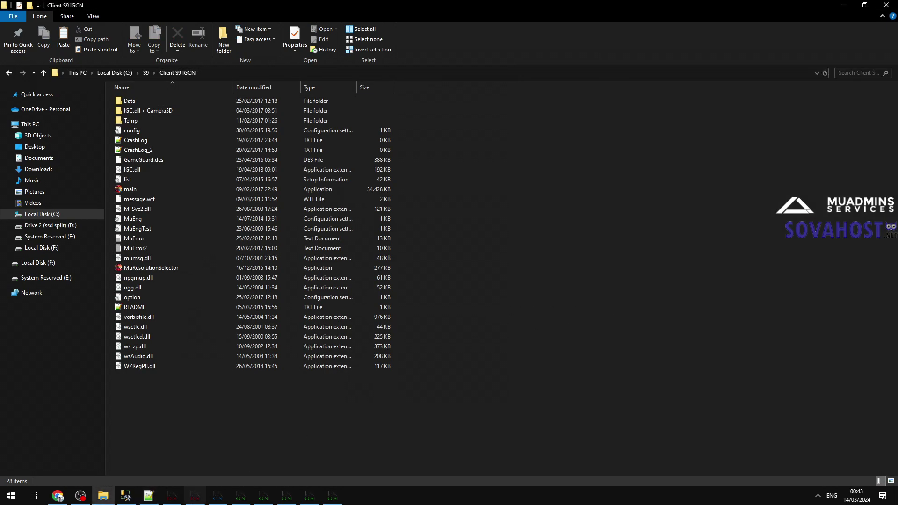
left_click(666, 304)
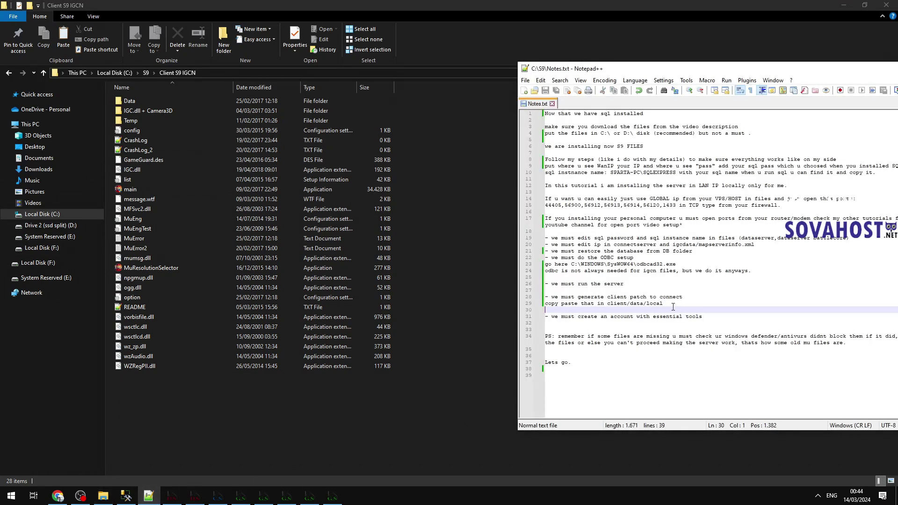
type("serverinfo.bm")
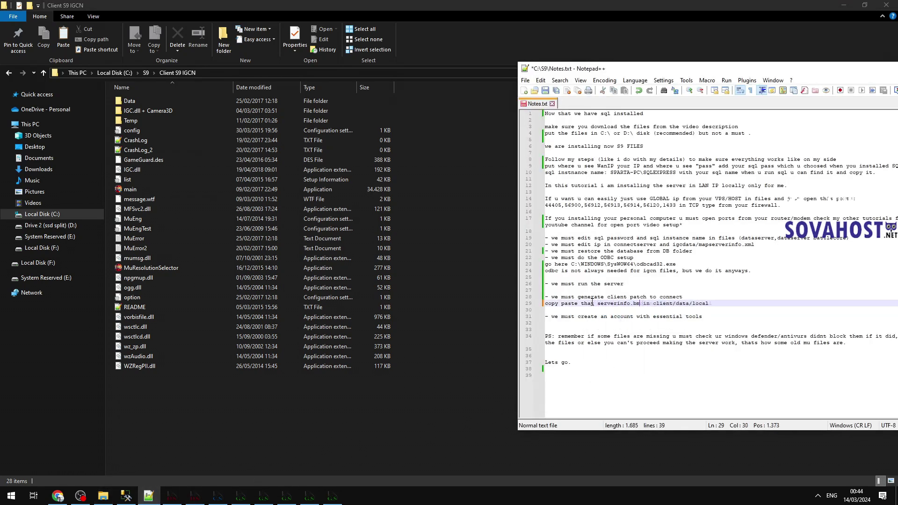
type("d generated")
key("ctrl+s")
left_click(719, 317)
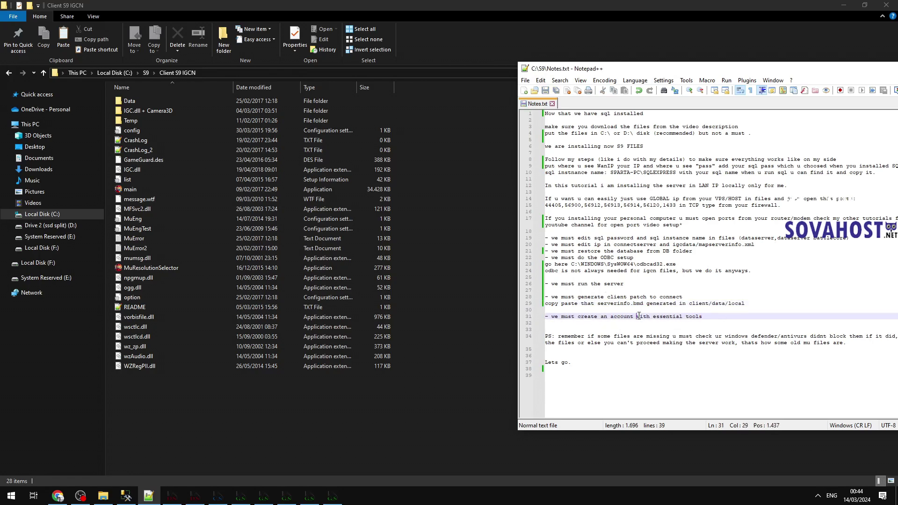
left_click(445, 280)
Step: Open the IGC.EssentialTools config file, replace the database password value, and save
left_click(143, 73)
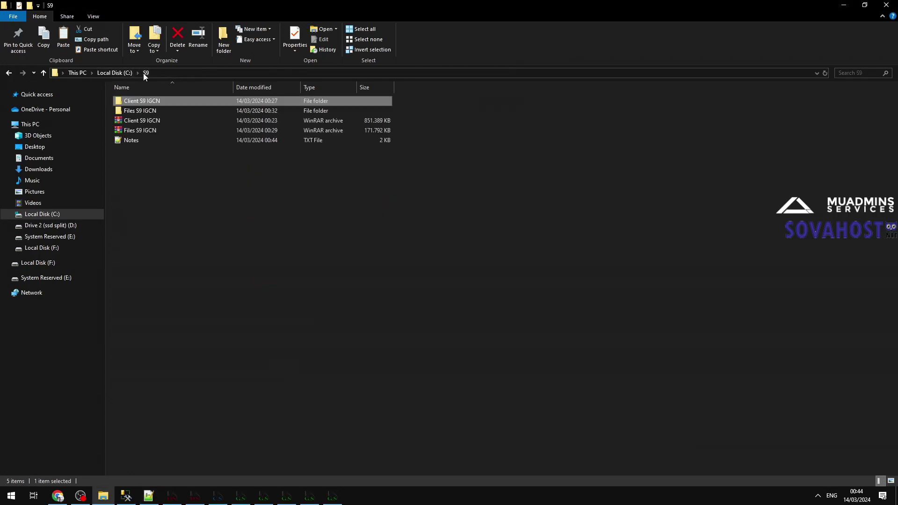
double_click(139, 111)
left_click(144, 218)
double_click(144, 219)
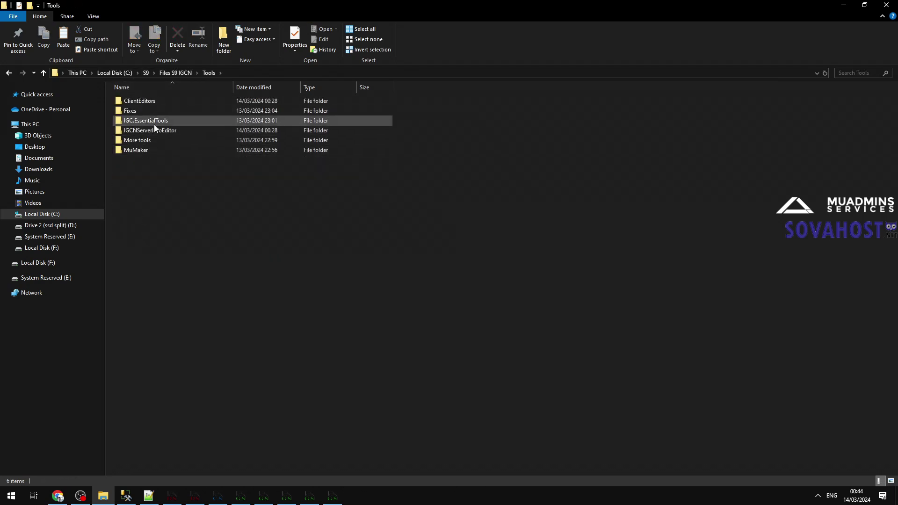
double_click(154, 126)
double_click(143, 140)
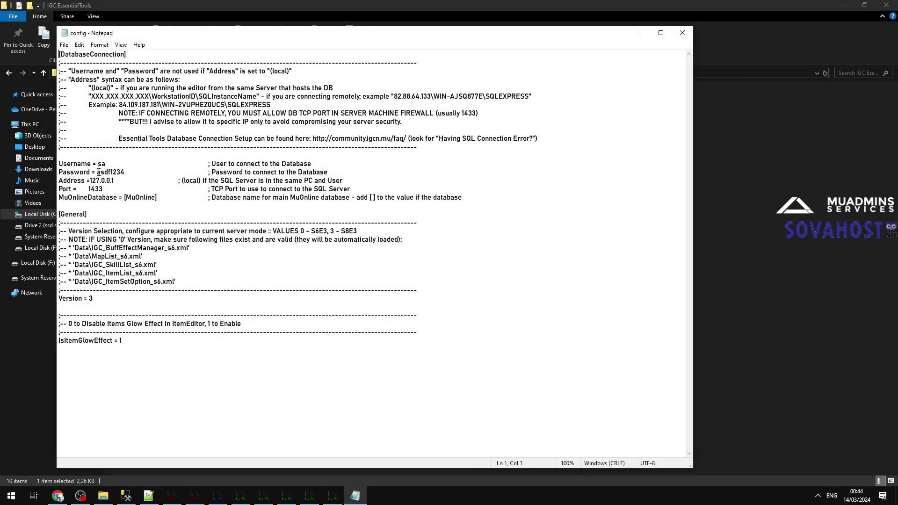
left_click_drag(97, 172, 134, 171)
type("123")
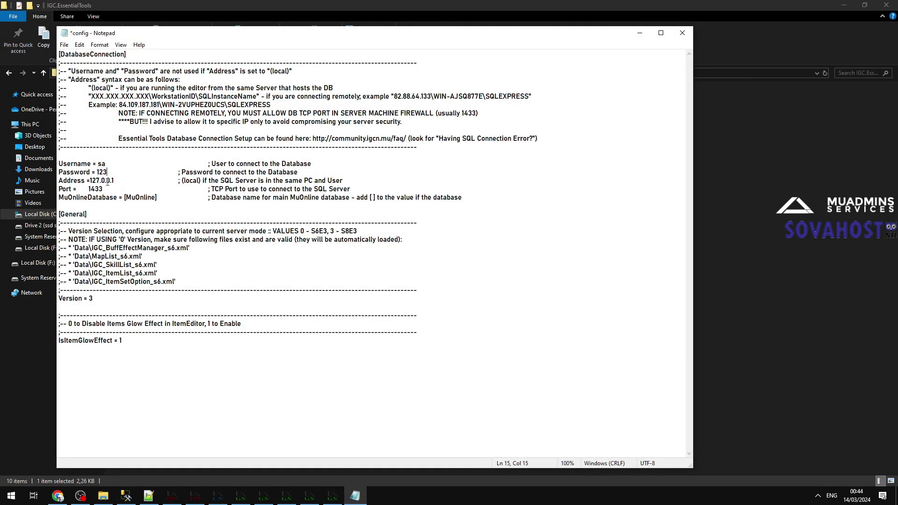
key("ctrl+s")
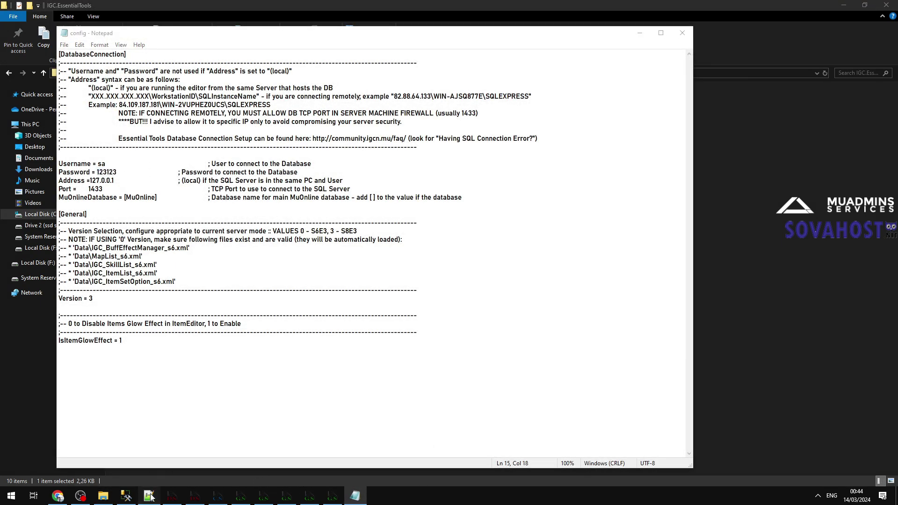
Step: Set the config Address to SPARTA-PC\SQLEXPRESS, save and close it, then launch IGC.EssentialTools
left_click(149, 495)
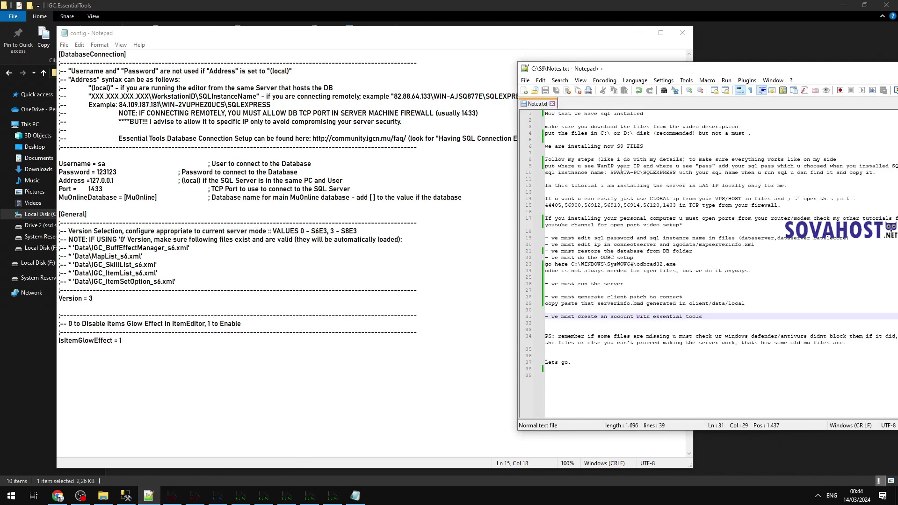
left_click_drag(610, 172, 675, 171)
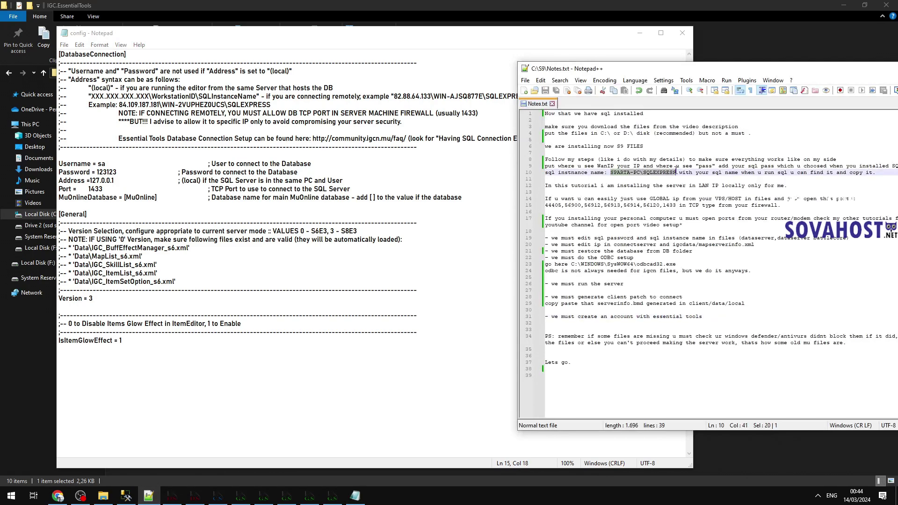
left_click(94, 181)
left_click_drag(90, 181, 119, 181)
key("ctrl+v")
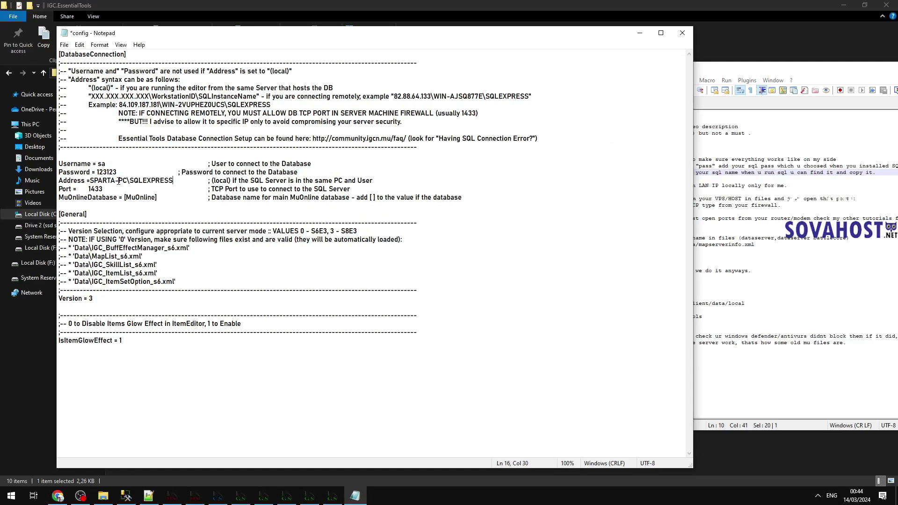
key("ctrl+s")
left_click(678, 36)
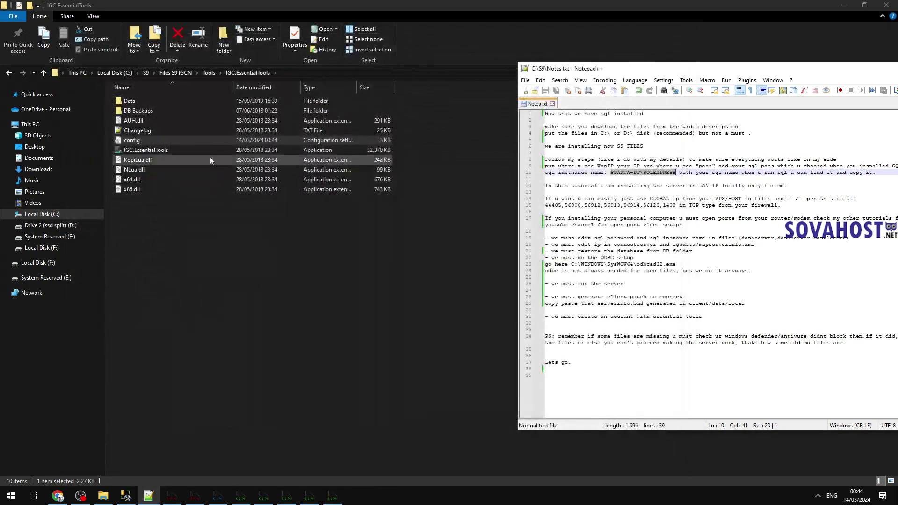
left_click(164, 149)
double_click(172, 150)
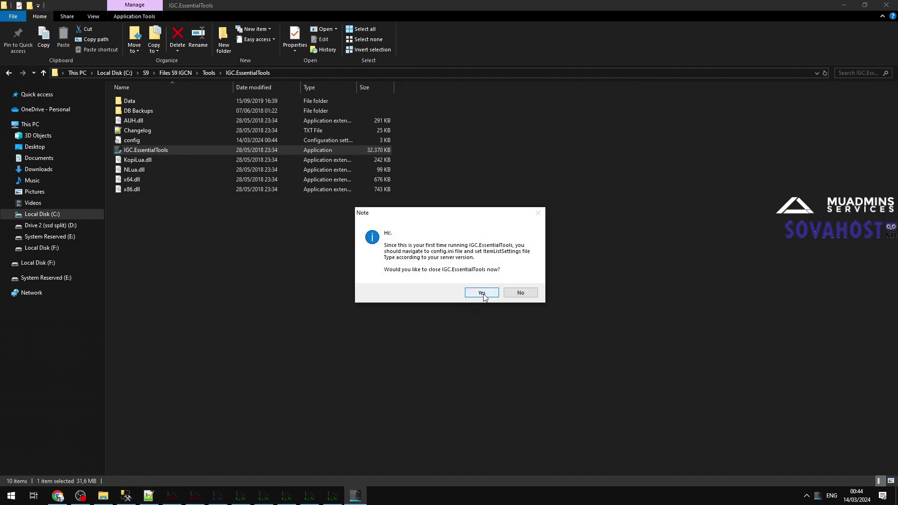
Step: Close EssentialTools after its first-run note, relaunch it, and dismiss the SQL connection error
left_click(497, 294)
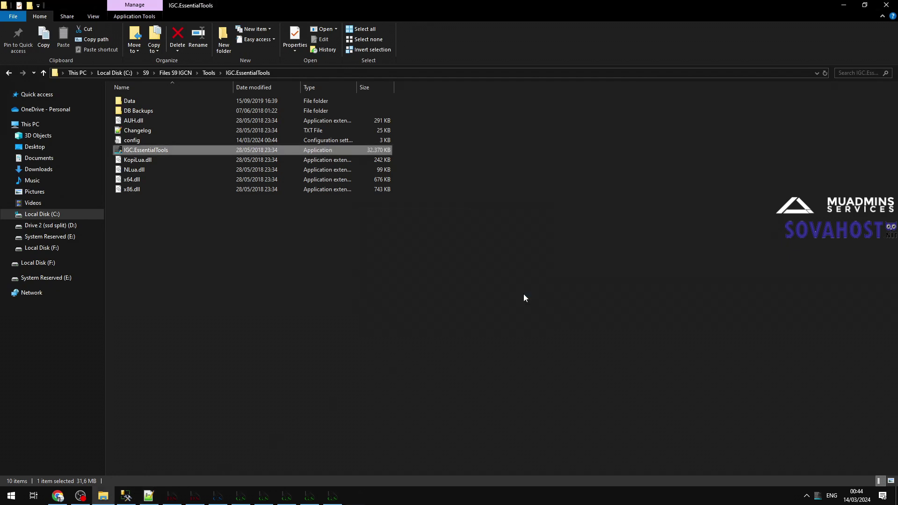
left_click(818, 495)
left_click(817, 496)
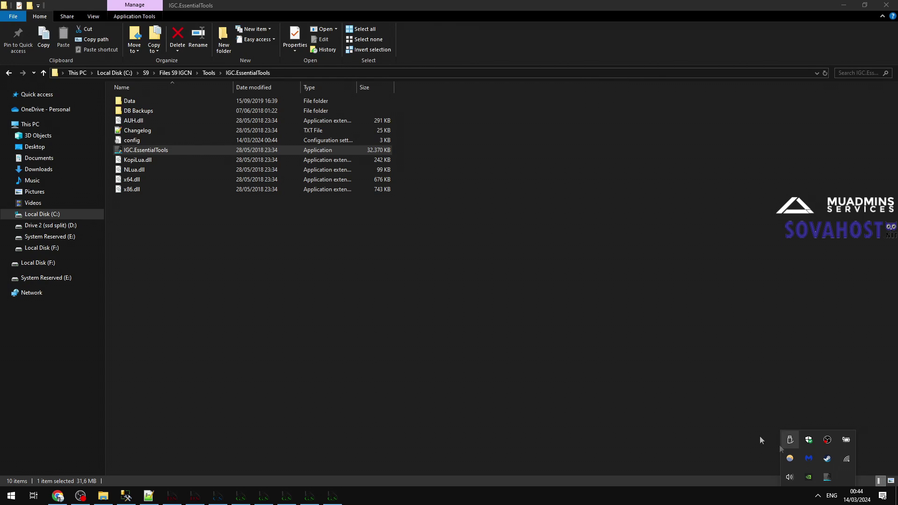
double_click(157, 150)
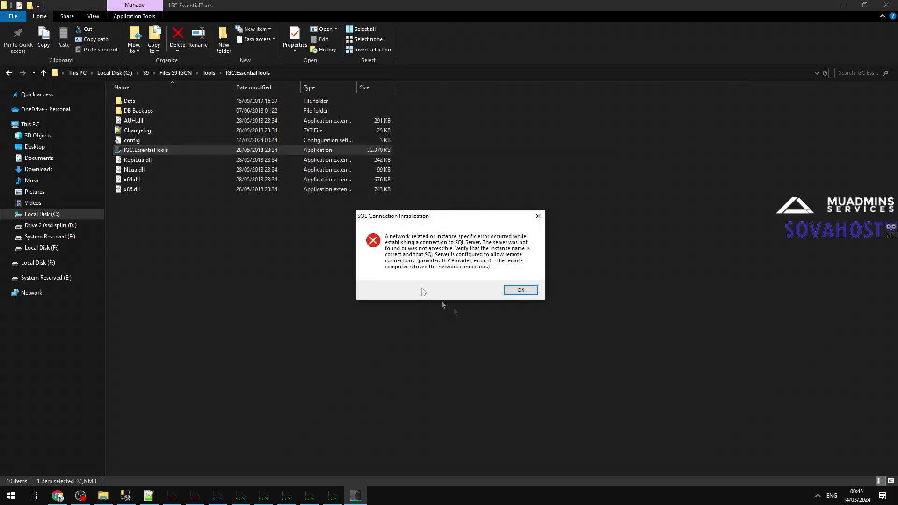
left_click(522, 290)
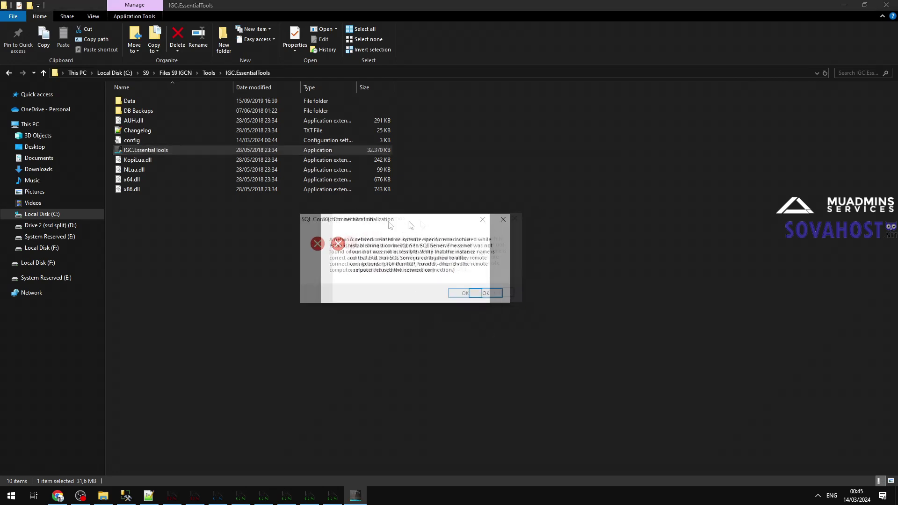
Step: Note 'enable tcp/ip and 1433' on line 32 of Notes.txt and save it
left_click(148, 495)
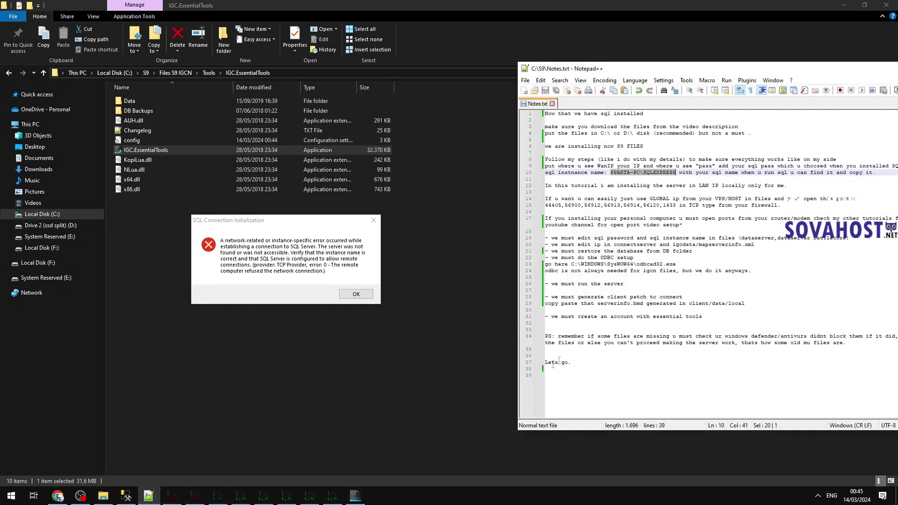
left_click(570, 323)
type("enab")
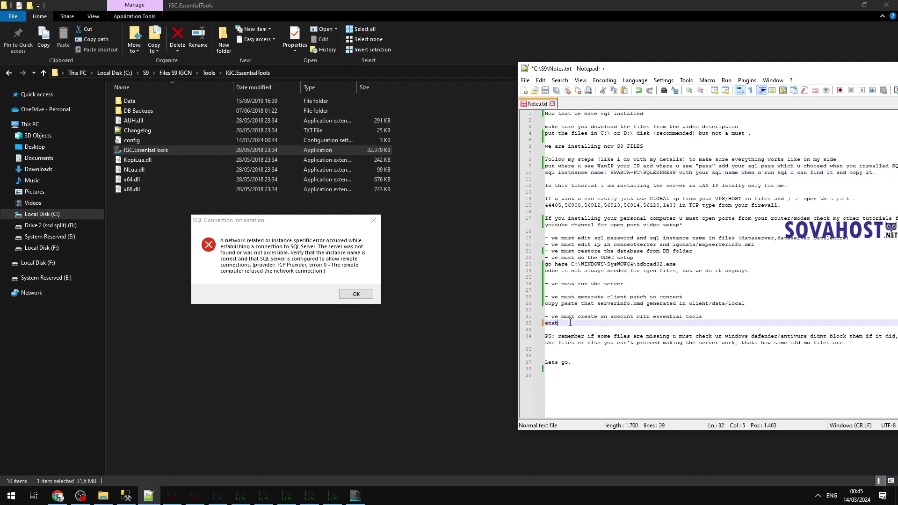
type("le scp/ip and")
key("ctrl+s")
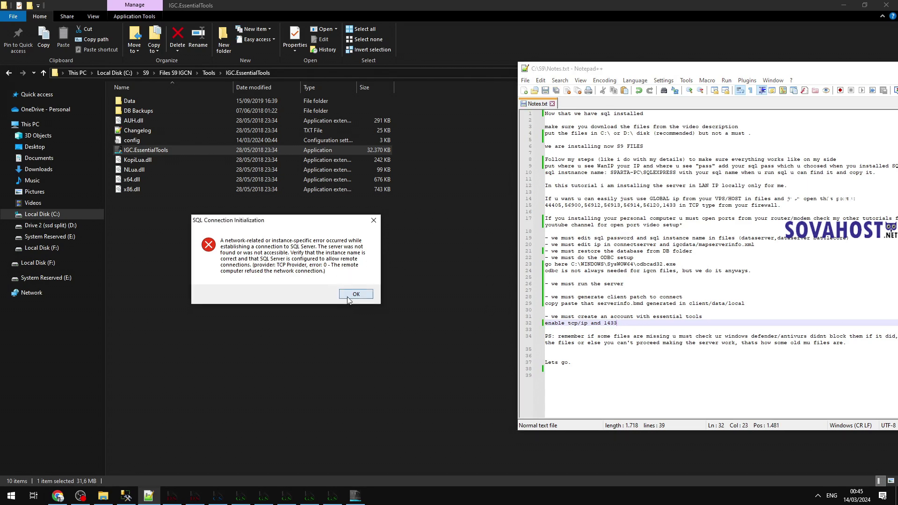
left_click(355, 294)
left_click(11, 496)
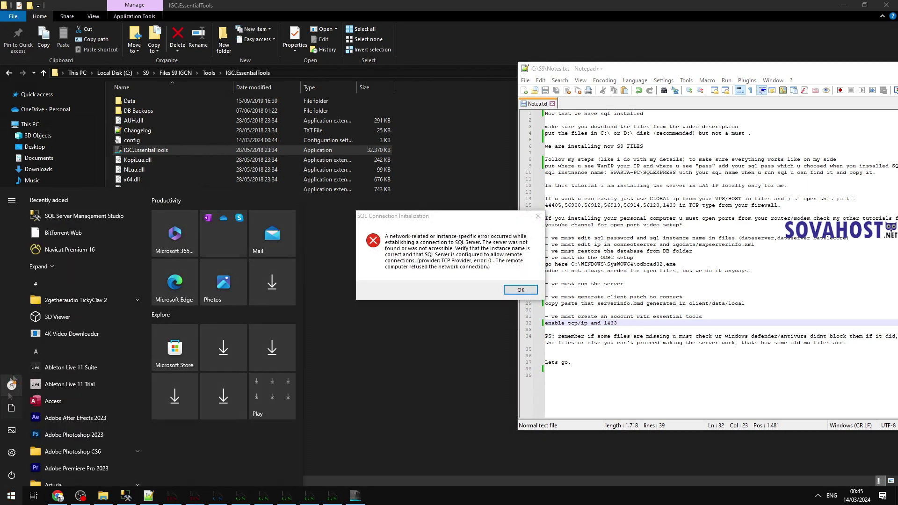
scroll(63, 347, "down", 10)
Step: Launch SQL Server Configuration Manager and go to the SQLEXPRESS network protocols
scroll(66, 345, "down", 5)
left_click(105, 270)
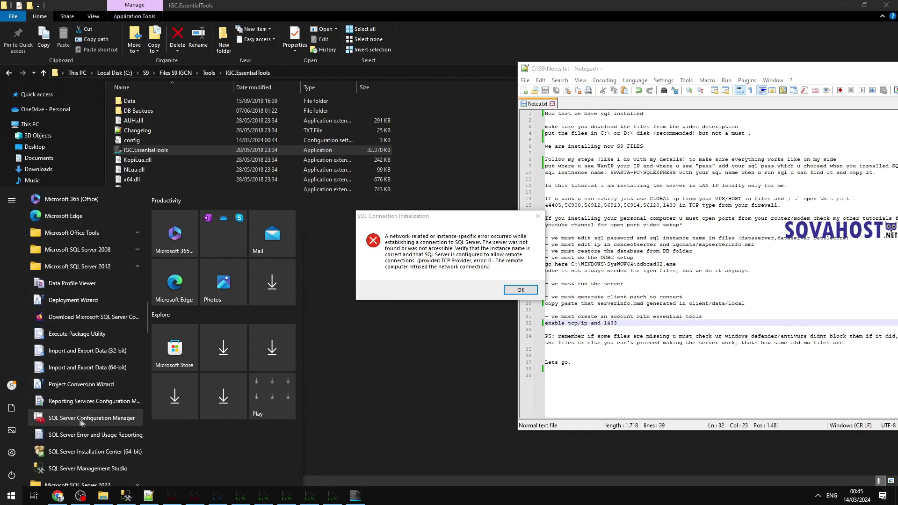
left_click(95, 418)
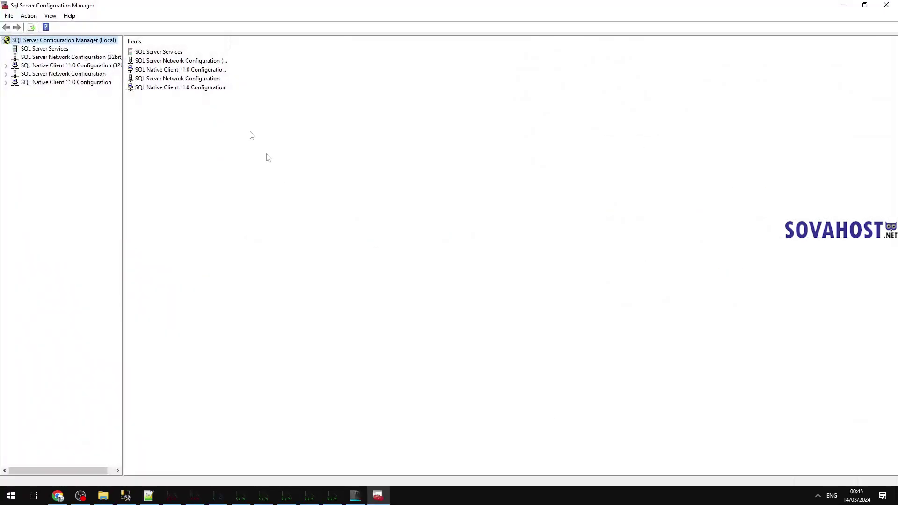
double_click(53, 73)
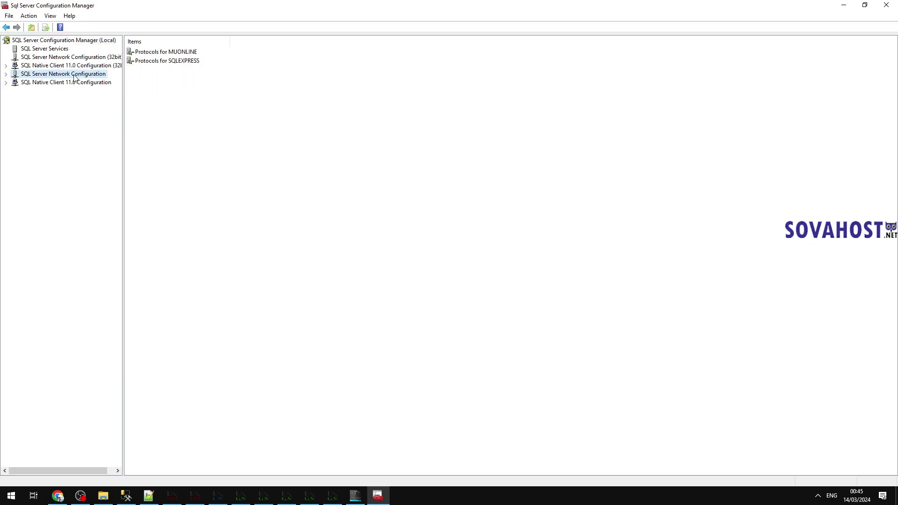
left_click(169, 63)
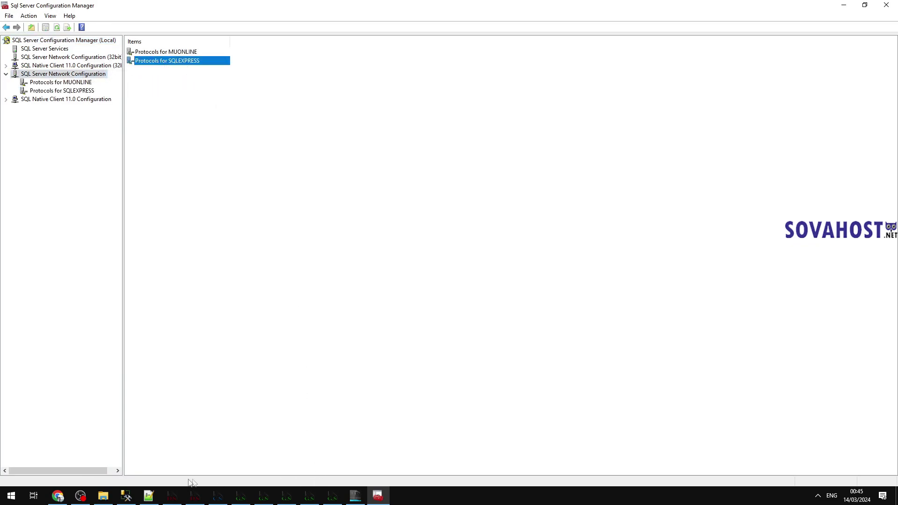
Step: Check the SQLEXPRESS instance name in Management Studio's new connection dialog, then cancel
left_click(126, 495)
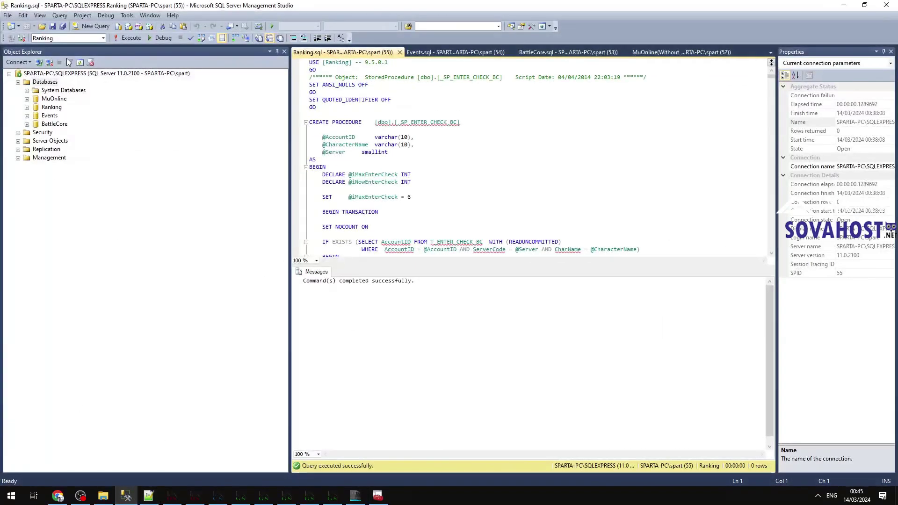
left_click(8, 15)
left_click(37, 27)
left_click_drag(493, 194, 454, 194)
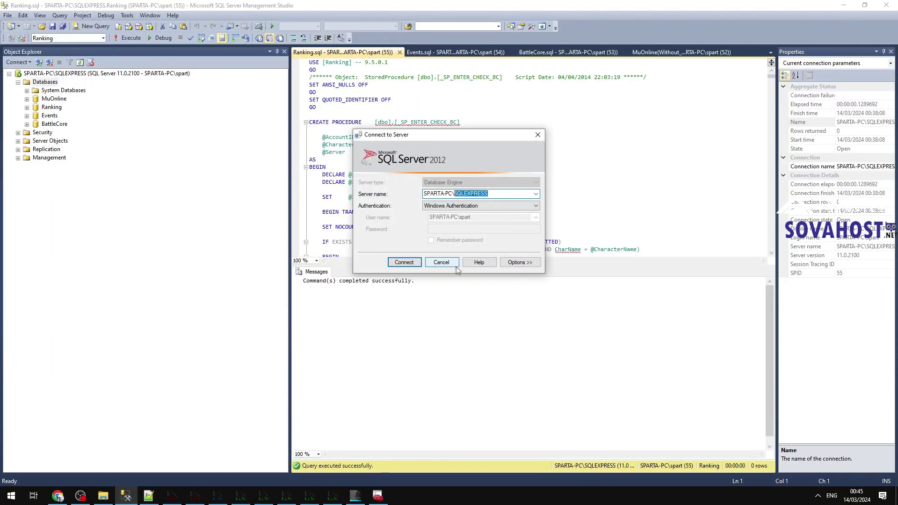
left_click(442, 263)
left_click(843, 5)
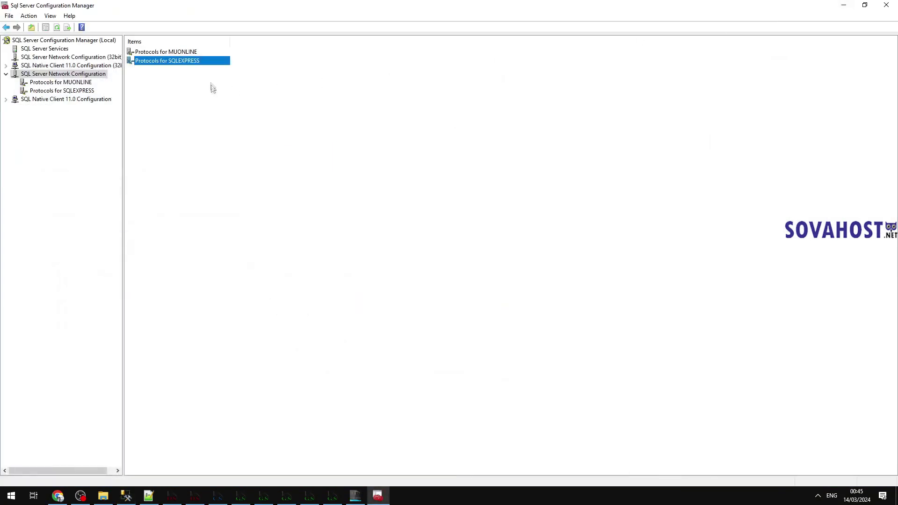
Step: Enable the Named Pipes and TCP/IP protocols for SQLEXPRESS
double_click(179, 65)
left_click(155, 62)
right_click(155, 63)
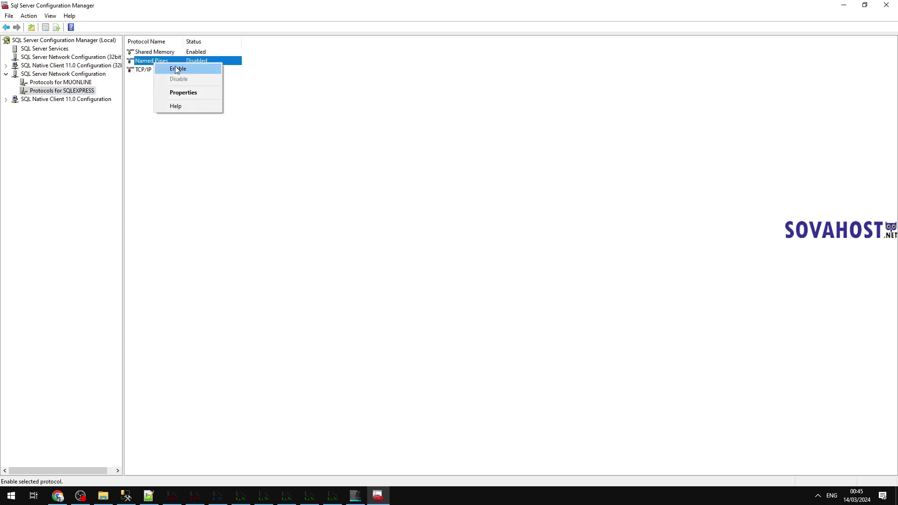
left_click(177, 70)
left_click(521, 270)
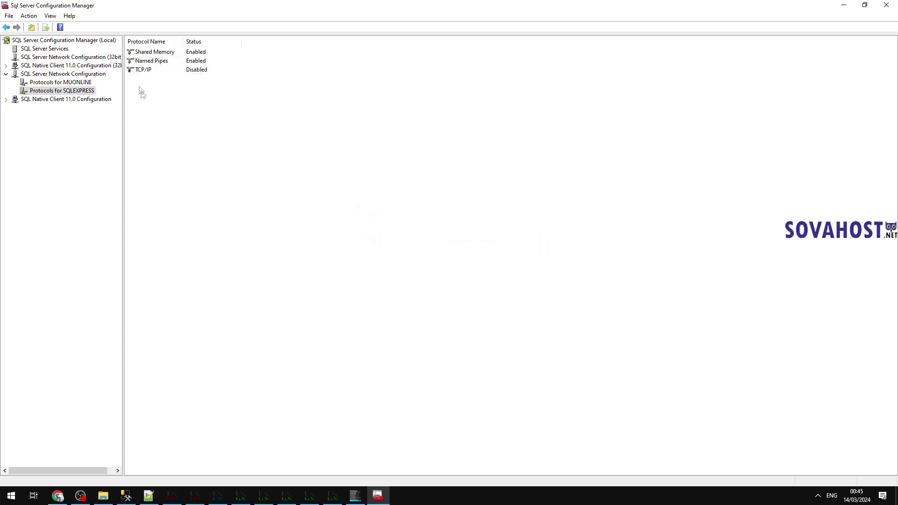
right_click(139, 70)
left_click(157, 75)
key("Return")
Step: Set the TCP/IP IPAll TCP Port to 1433, clear Dynamic Ports, and apply
double_click(143, 71)
left_click(398, 154)
left_click_drag(531, 187, 531, 276)
left_click(465, 294)
type("1433")
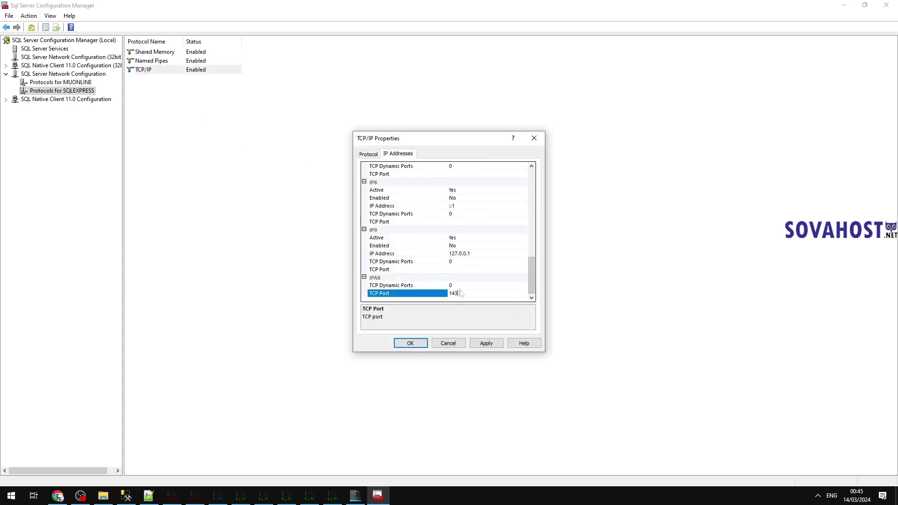
left_click(420, 286)
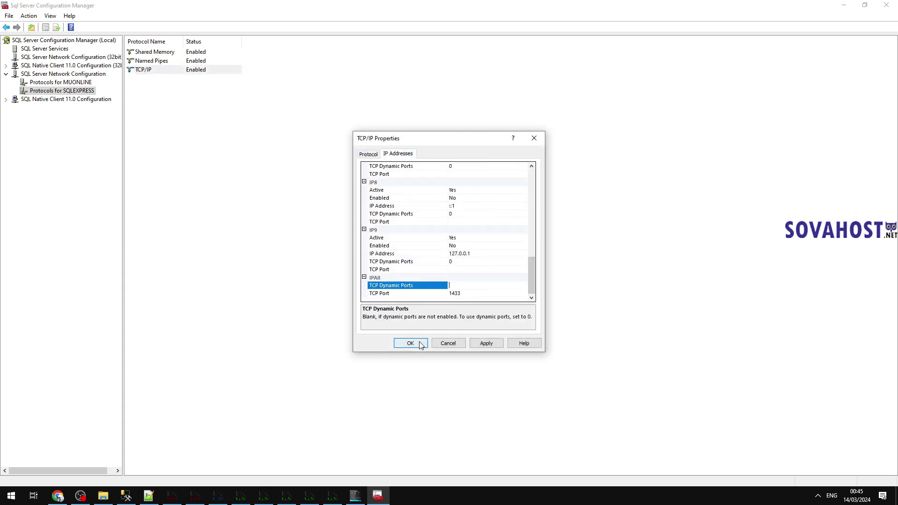
left_click(482, 343)
key("Return")
left_click(411, 343)
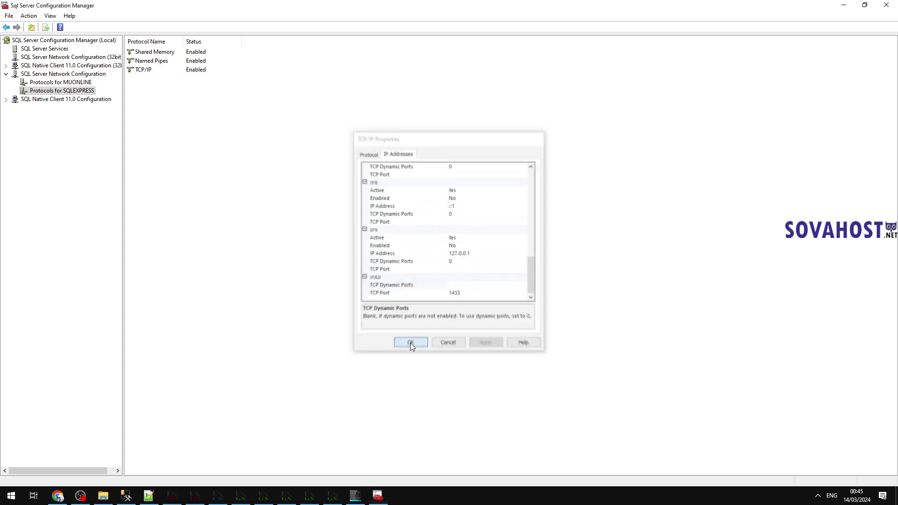
Step: Close Configuration Manager and add the saved line 'now must rr sql server' to Notes.txt
left_click(880, 7)
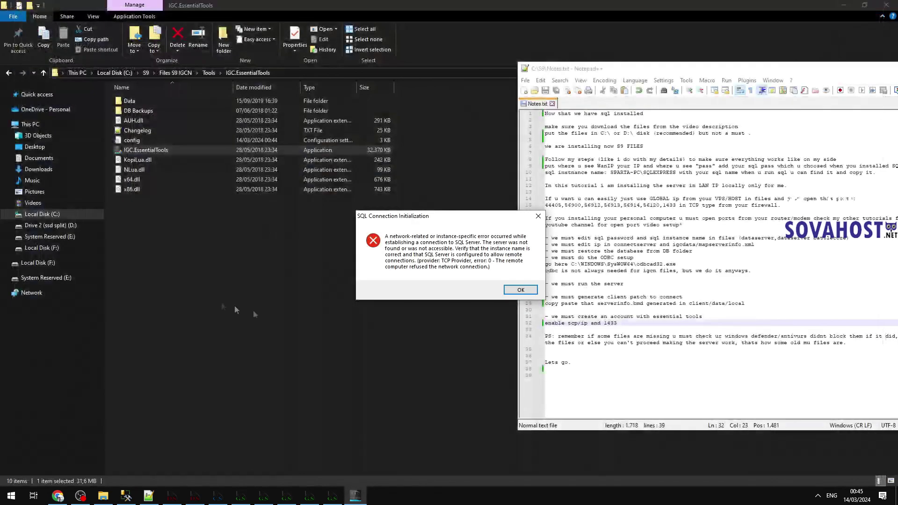
left_click(624, 330)
type("now ")
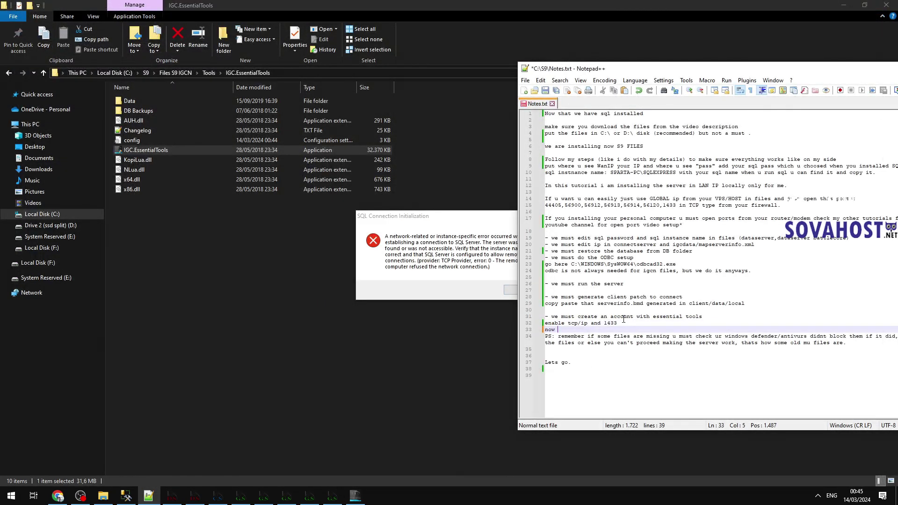
type("must rr sql server")
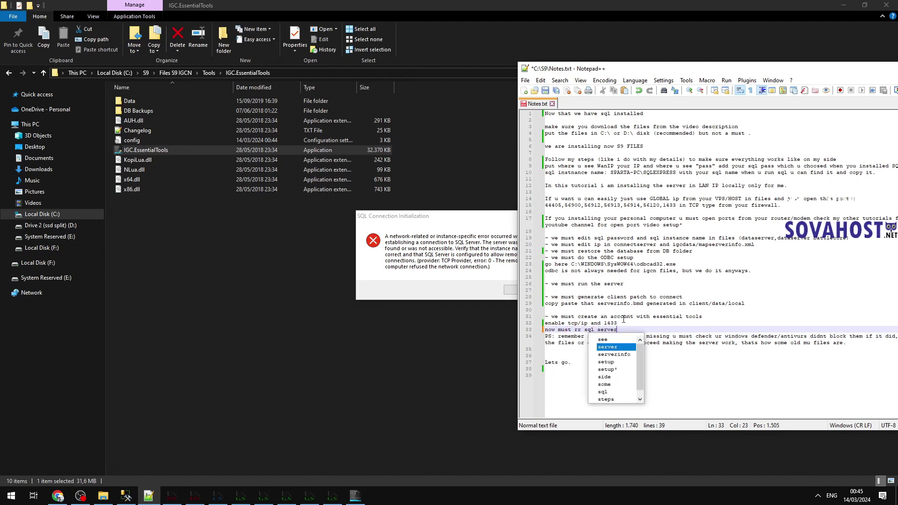
key("Return")
key("ctrl+s")
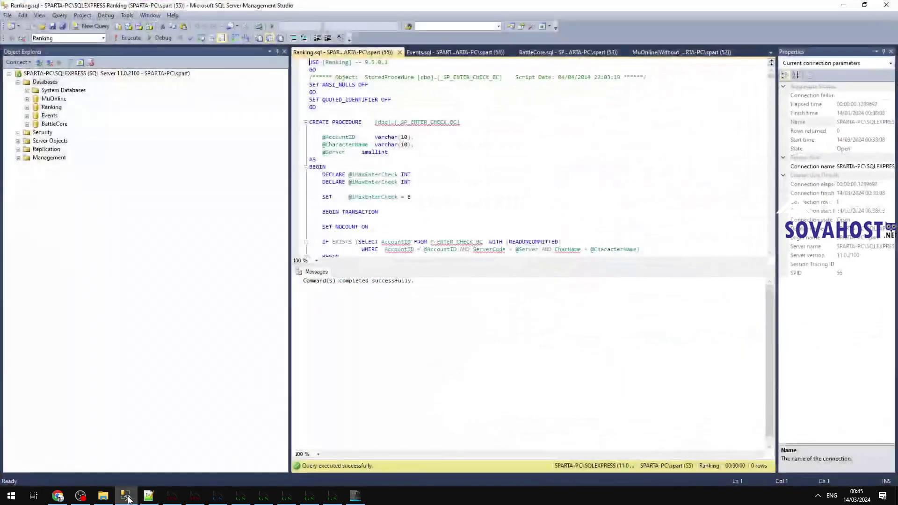
left_click(126, 495)
Step: Restart the MSSQL$SQLEXPRESS server service from Object Explorer
right_click(58, 74)
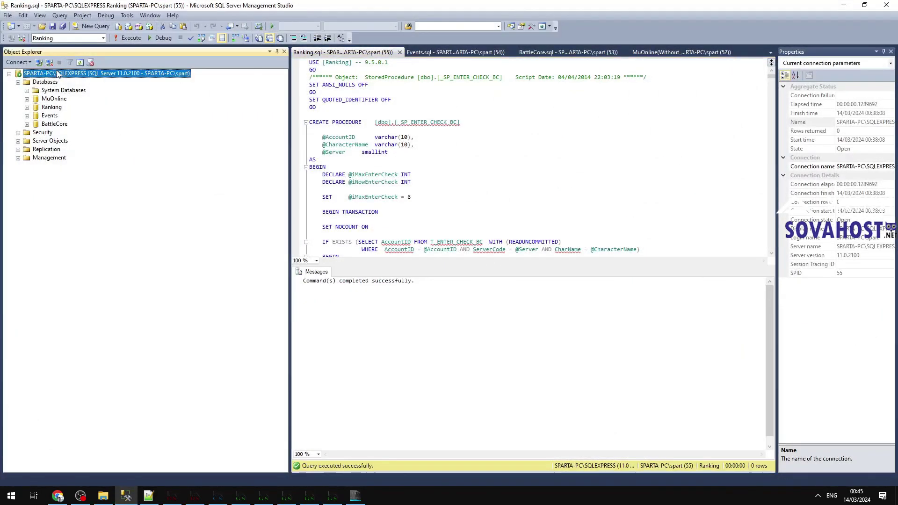
left_click(83, 177)
left_click(220, 48)
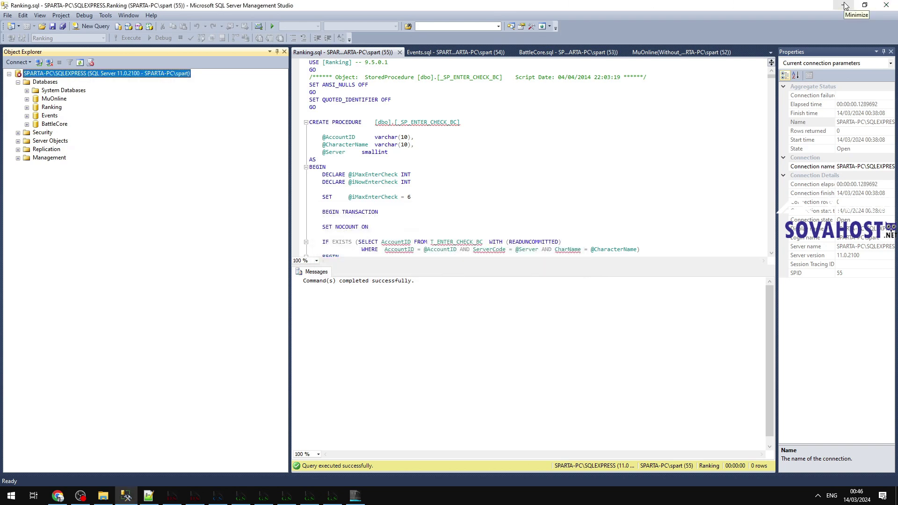
Step: Close the three query tabs, minimize Management Studio, and dismiss the connection error
left_click(400, 51)
left_click(400, 52)
left_click(400, 52)
left_click(400, 52)
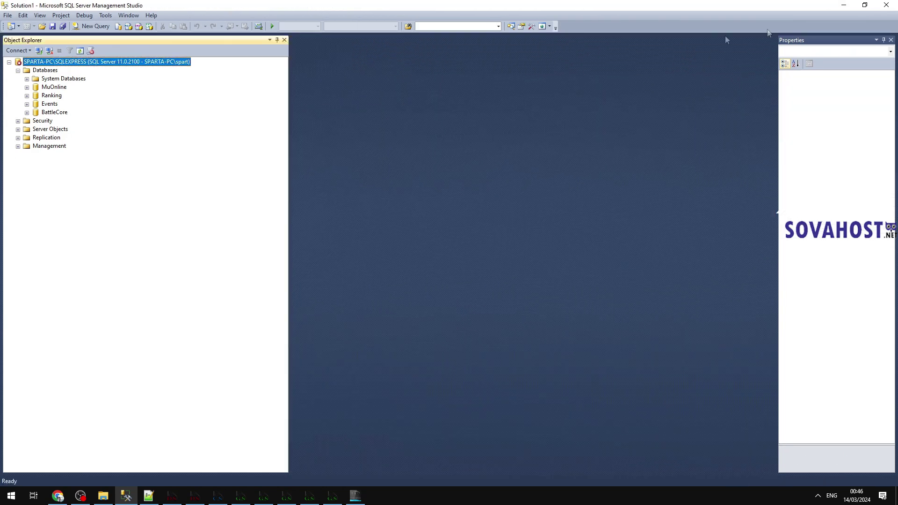
left_click(843, 5)
left_click(508, 292)
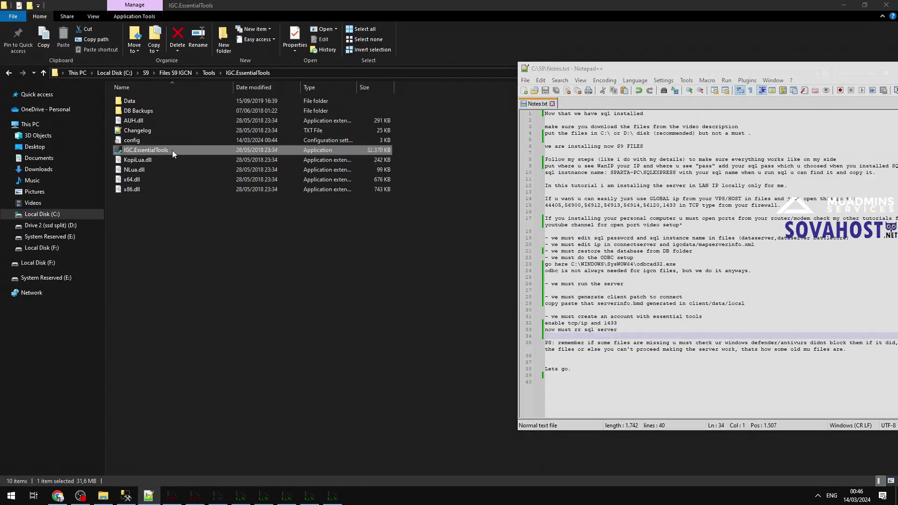
left_click(172, 150)
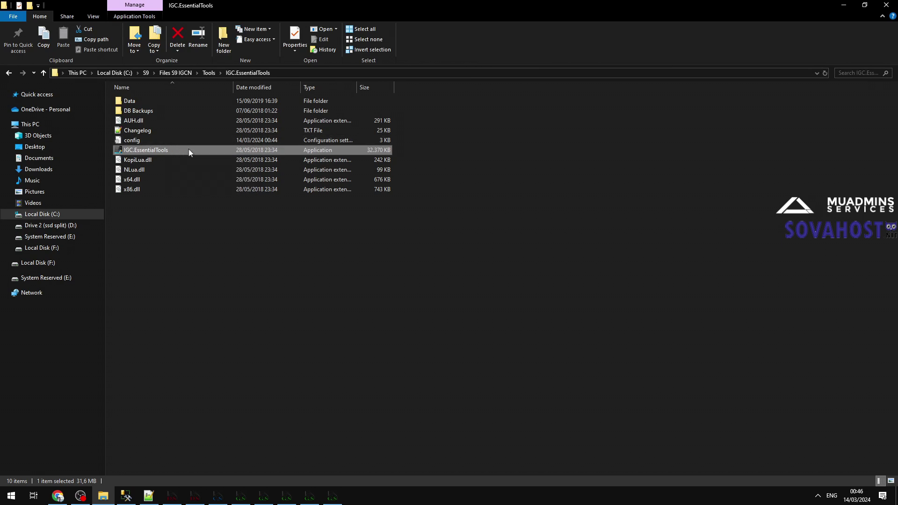
Step: Launch IGC.EssentialTools, dismiss the AutoUpdater timeout error, and launch it again
double_click(189, 151)
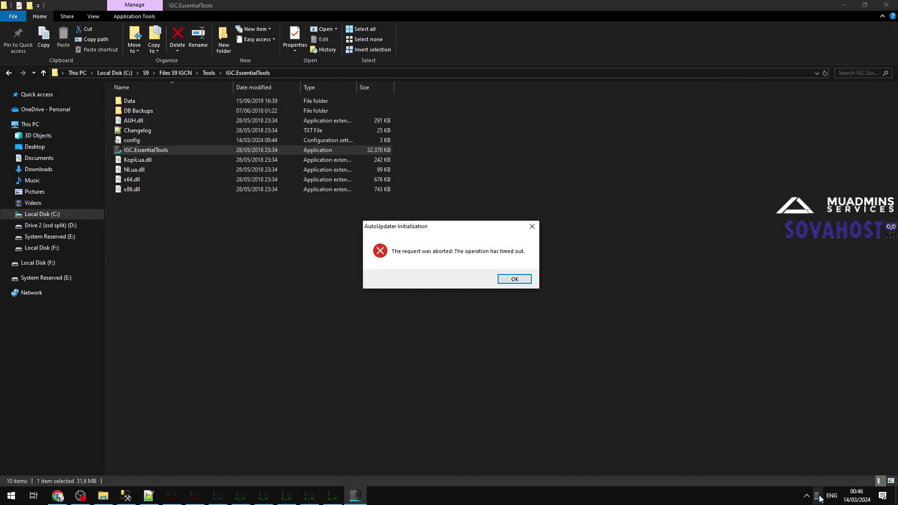
left_click(513, 279)
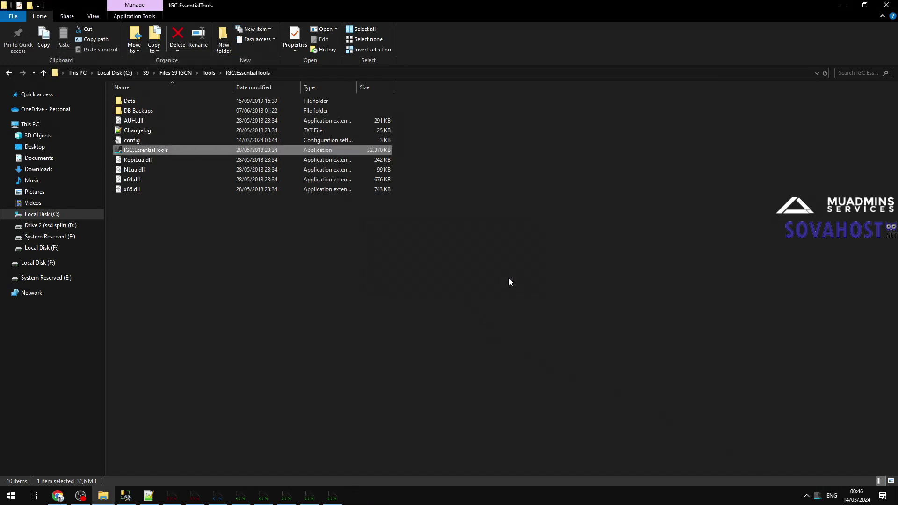
double_click(159, 147)
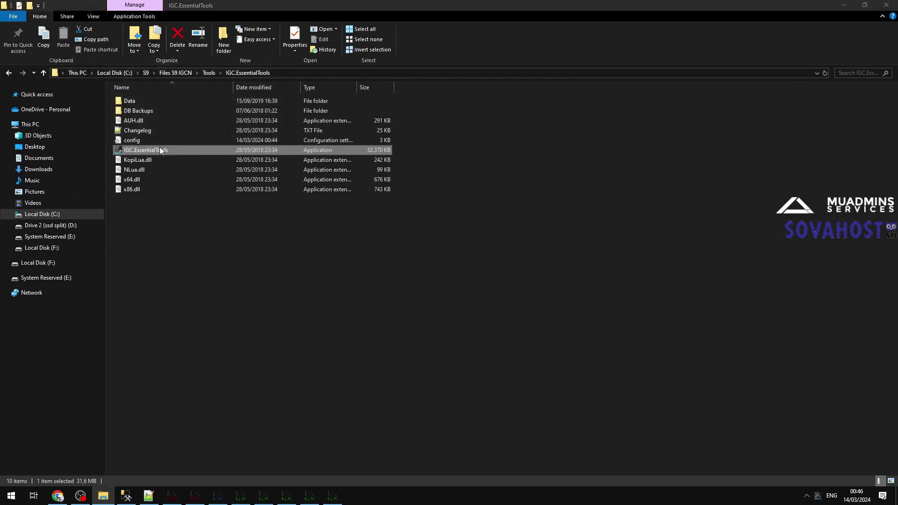
Step: Exit the duplicate EssentialTools instance from the tray and open the remaining tool's managers menu
left_click(817, 496)
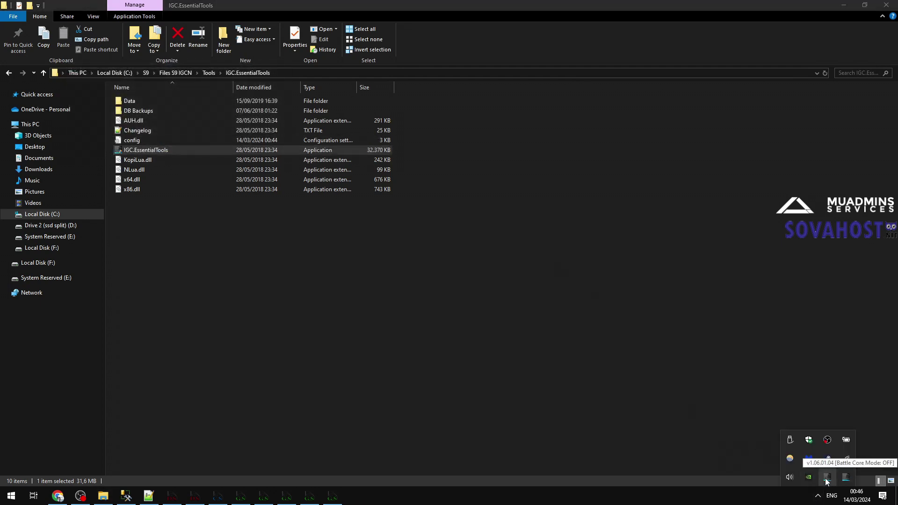
right_click(827, 481)
left_click(823, 475)
right_click(828, 479)
left_click(823, 471)
left_click(457, 319)
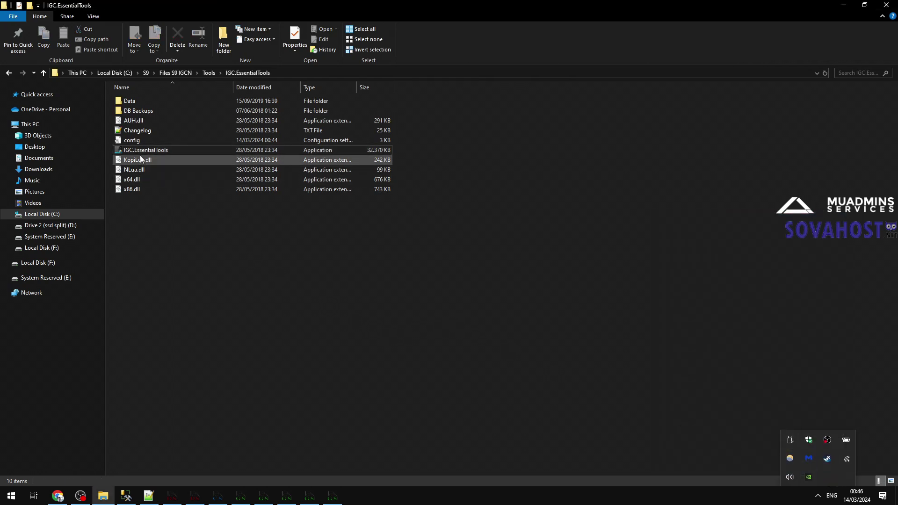
left_click(155, 147)
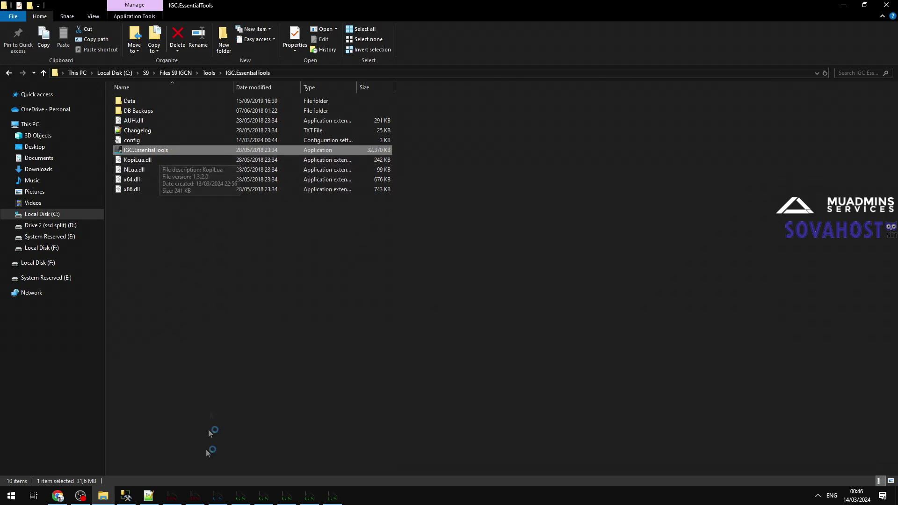
left_click(155, 499)
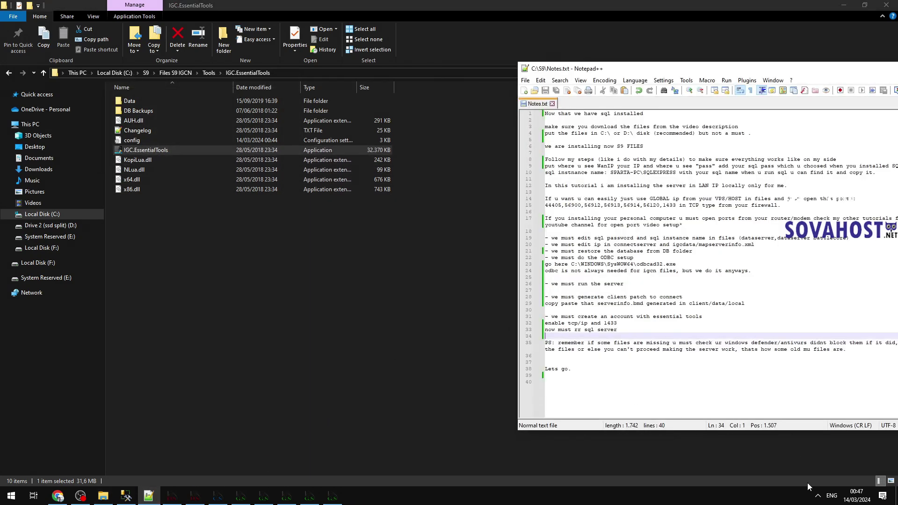
left_click(818, 495)
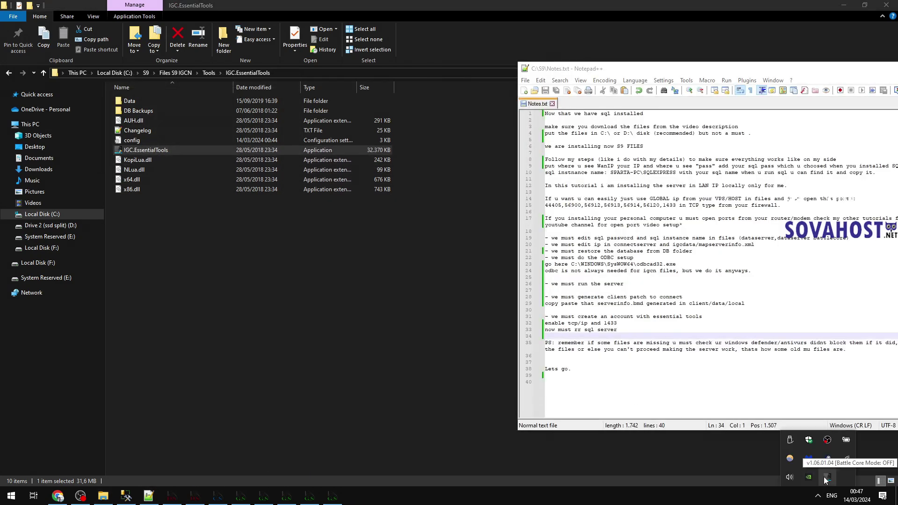
right_click(831, 481)
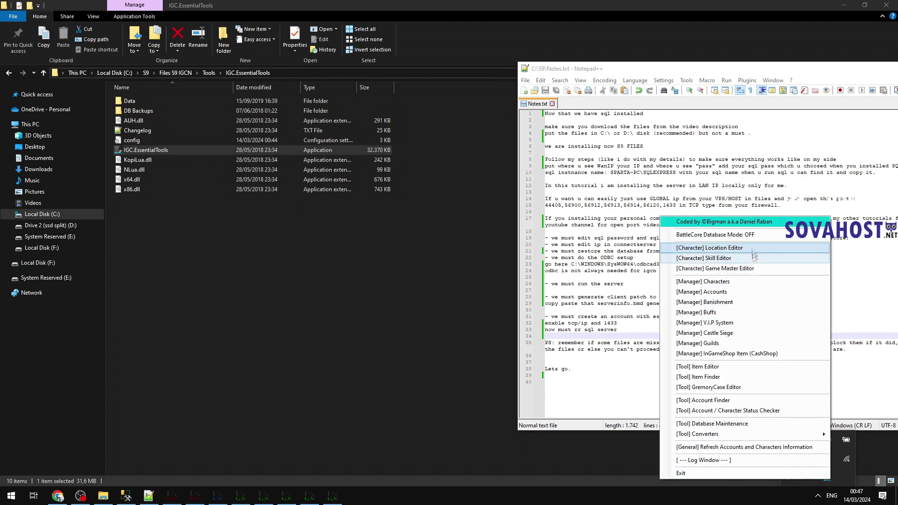
Step: Create a new test game account with a username and password in Accounts Manager
left_click(739, 293)
left_click_drag(345, 154, 234, 155)
left_click(234, 180)
type("tester")
key("Tab")
type("tester")
left_click(271, 192)
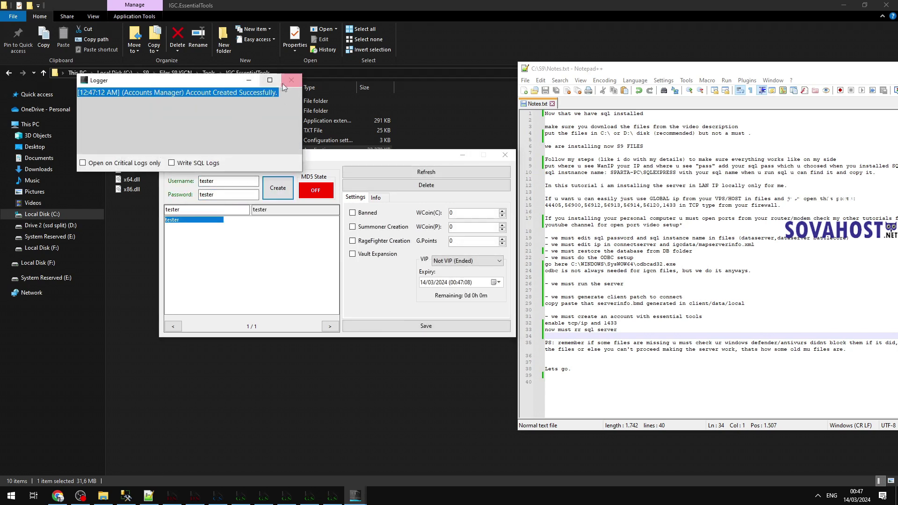
left_click(291, 80)
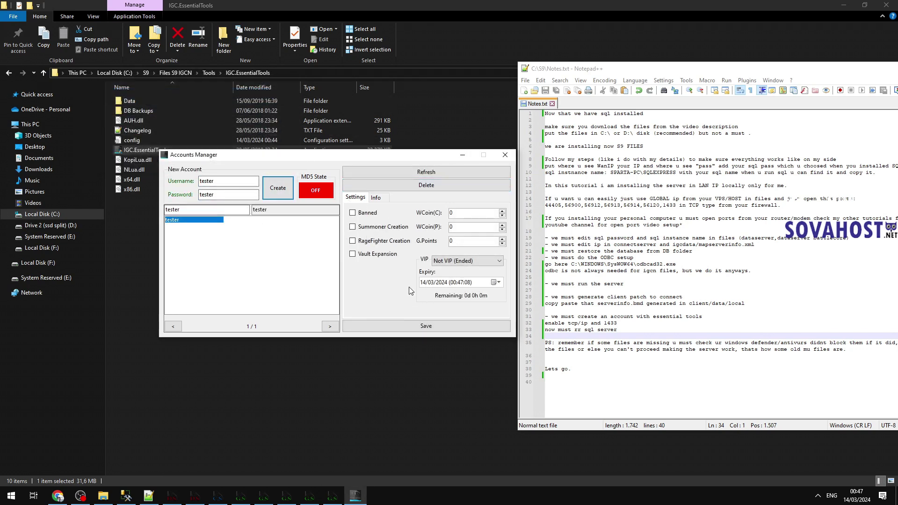
Step: Add a Dark Knight character named muadmins to the account and open it for editing
left_click(377, 198)
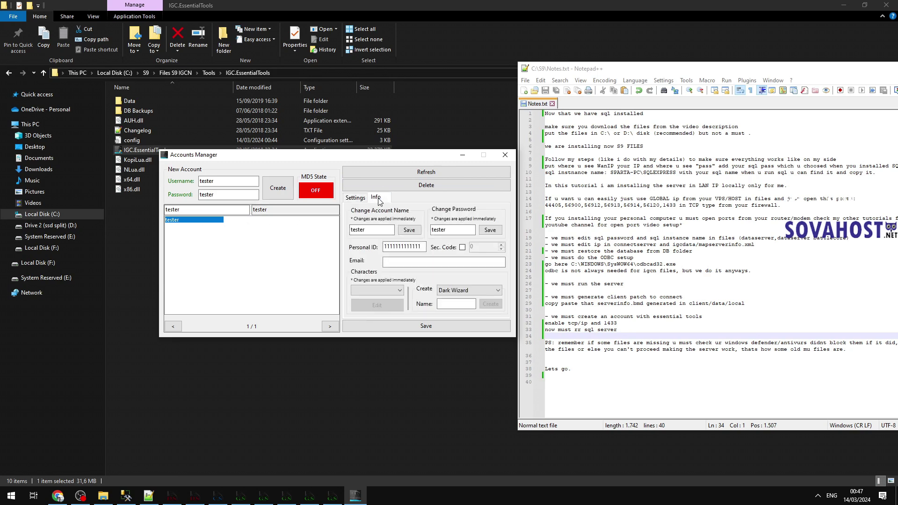
left_click(472, 291)
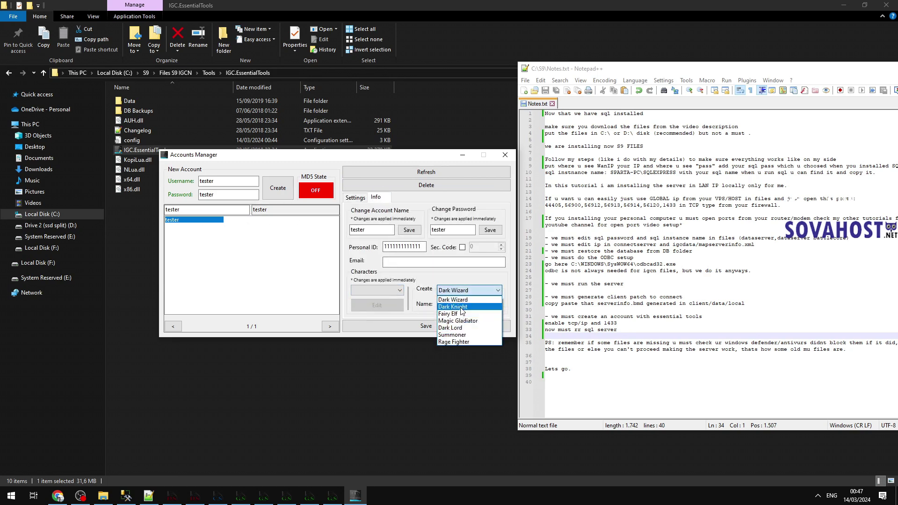
left_click(453, 306)
left_click(453, 305)
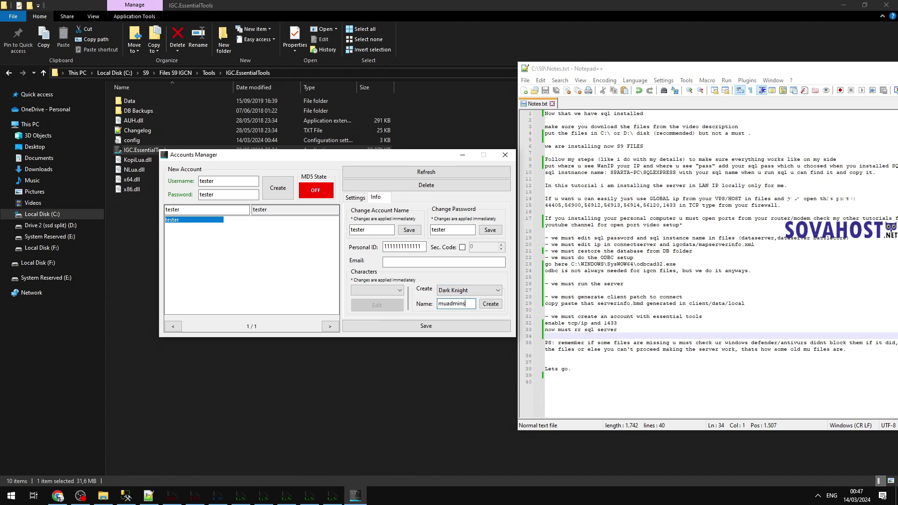
type("muadmins")
left_click(491, 303)
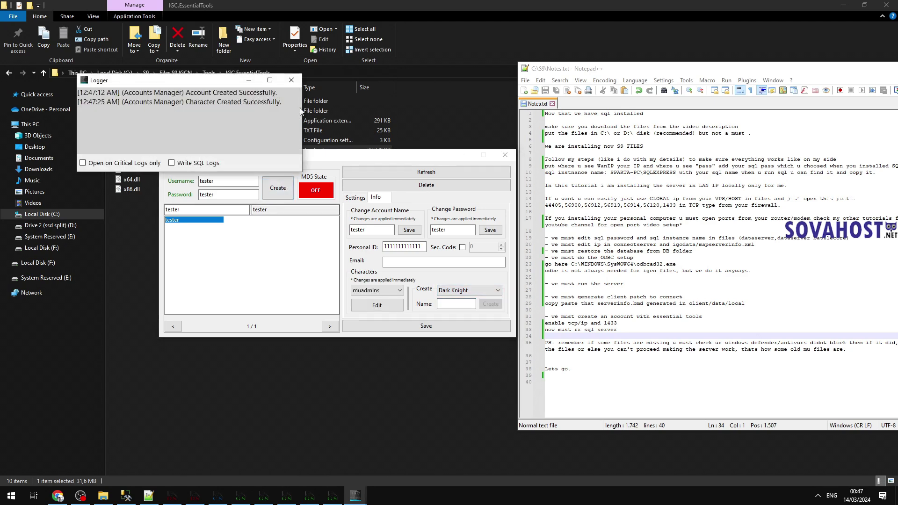
left_click(377, 305)
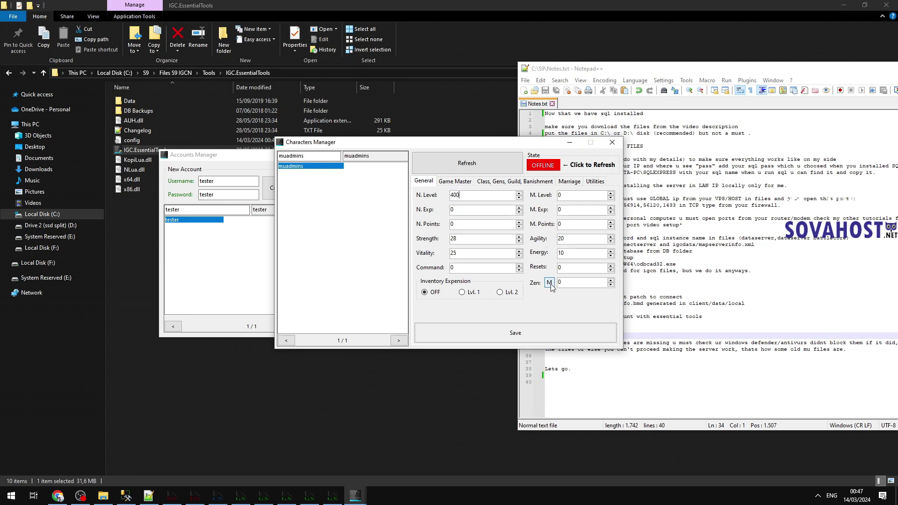
Step: Review the muadmins character's settings pages and save them
left_click(466, 186)
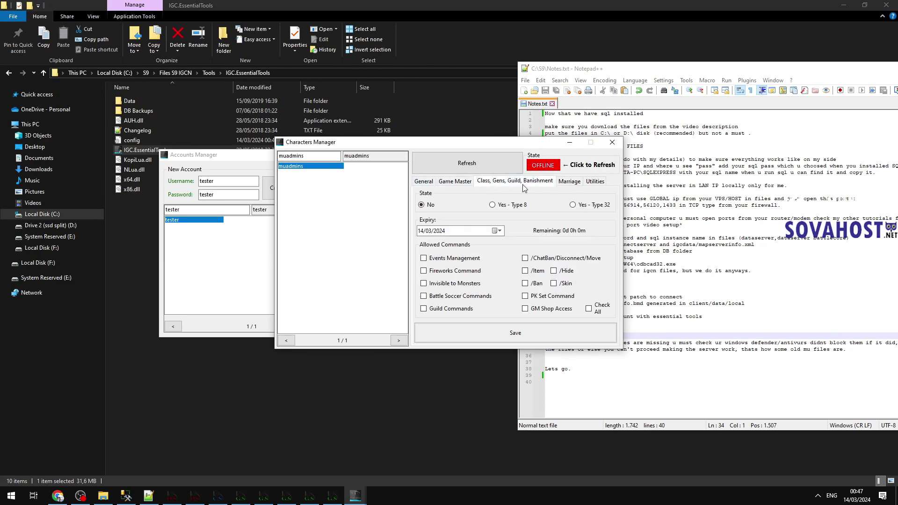
key("Right")
key("Right")
key("Left")
left_click(515, 332)
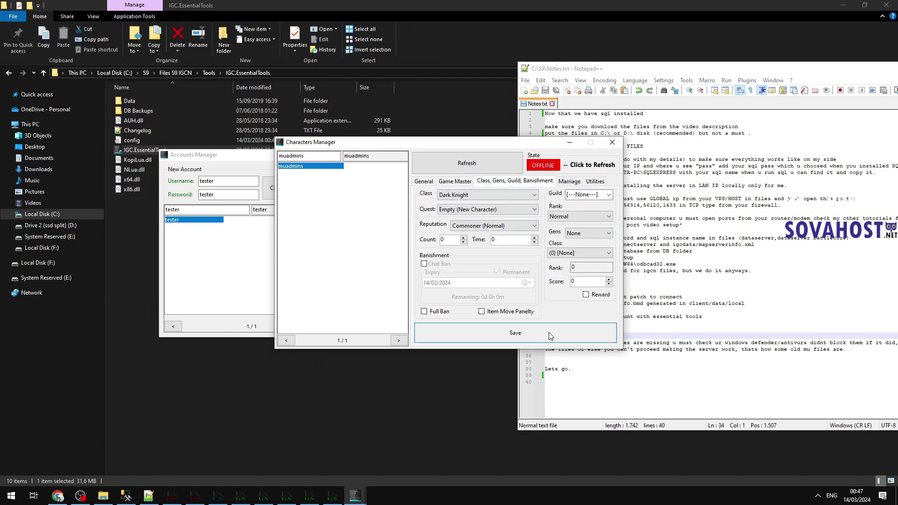
Step: Close the Characters Manager, success log and Accounts Manager, returning to Notes.txt
scroll(281, 117, "up", 1)
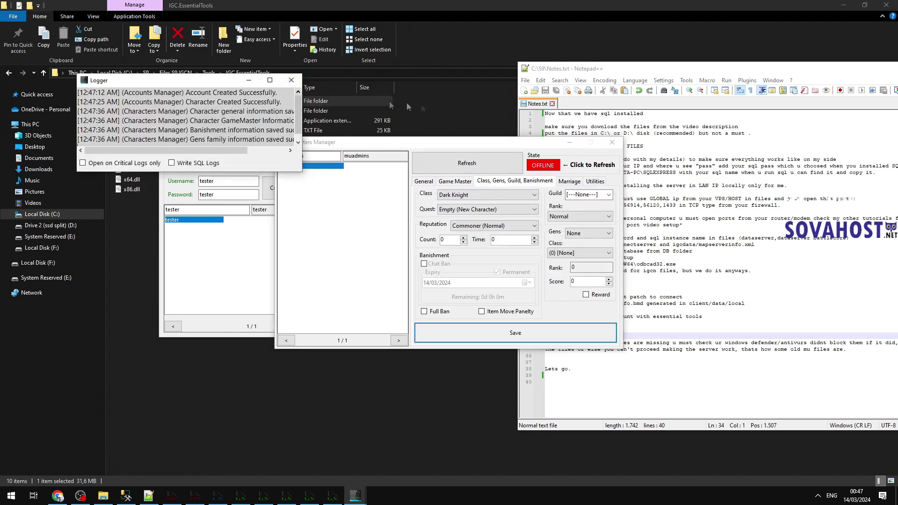
left_click(612, 143)
left_click(291, 83)
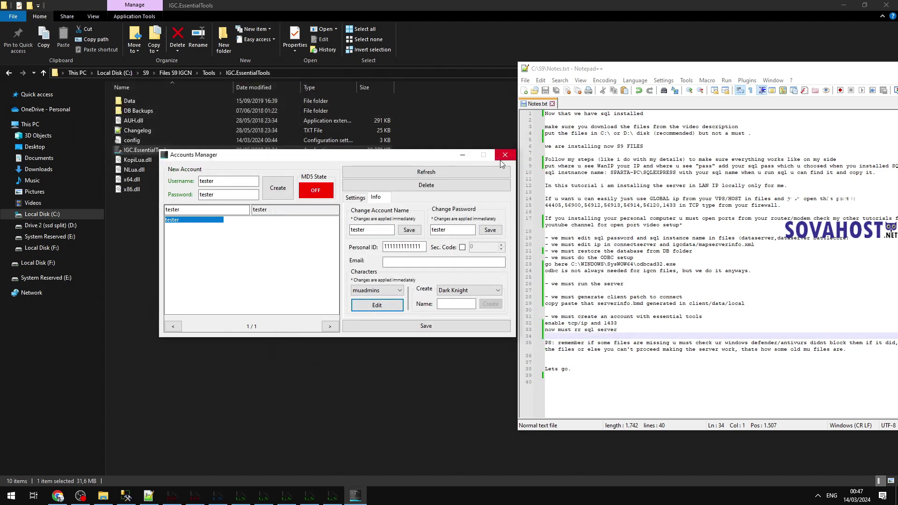
left_click(502, 159)
key("Return")
Step: Add the line 'now we can connect with main.exe from client' below line 34
left_click(613, 335)
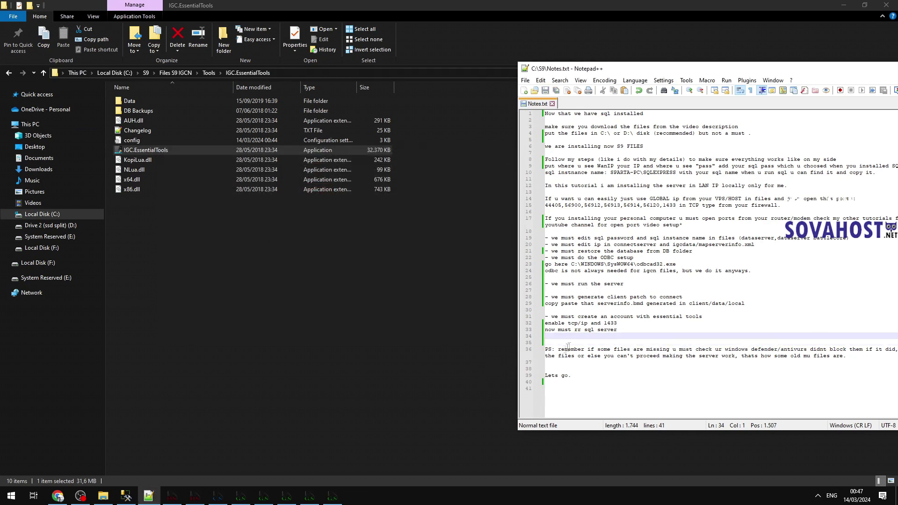
key("Return")
type("now ")
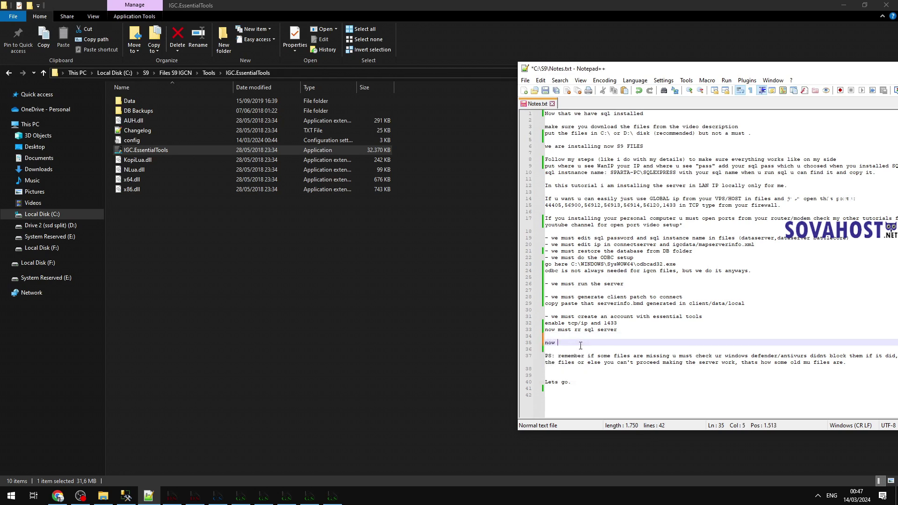
type("we can connect with main.exe from client")
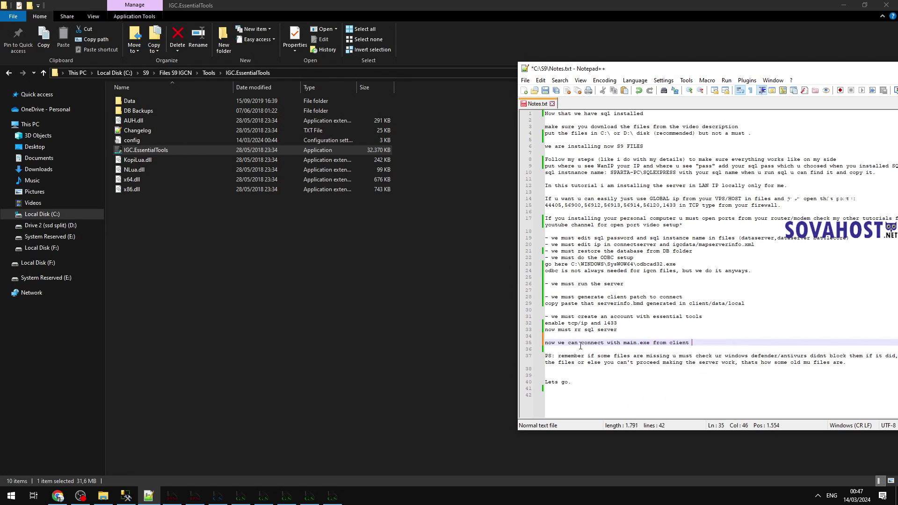
left_click(477, 334)
Step: Navigate up through Tools to S9, enter Client S9 IGCN, and launch main
left_click(209, 73)
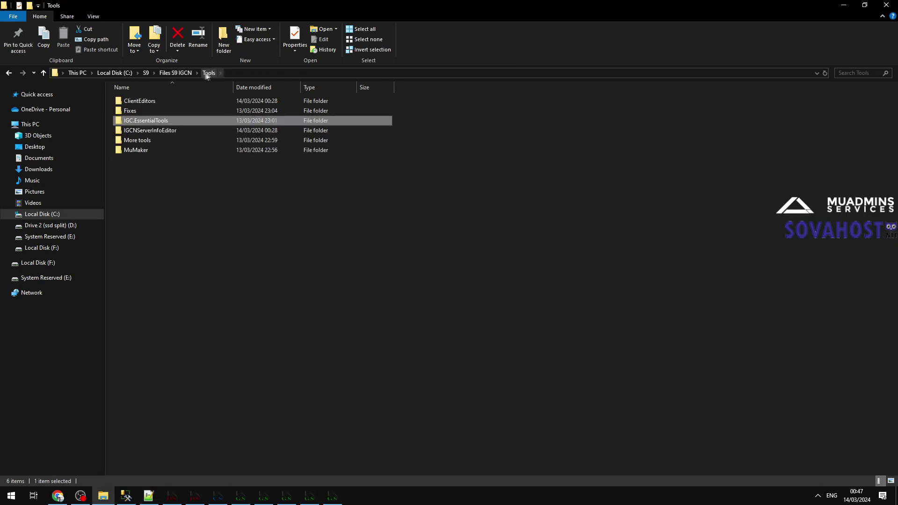
left_click(149, 72)
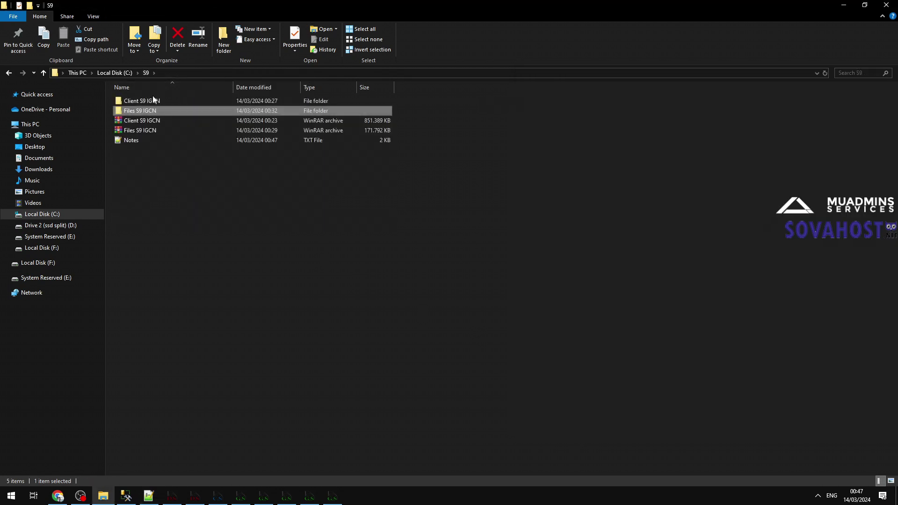
left_click(187, 102)
double_click(154, 100)
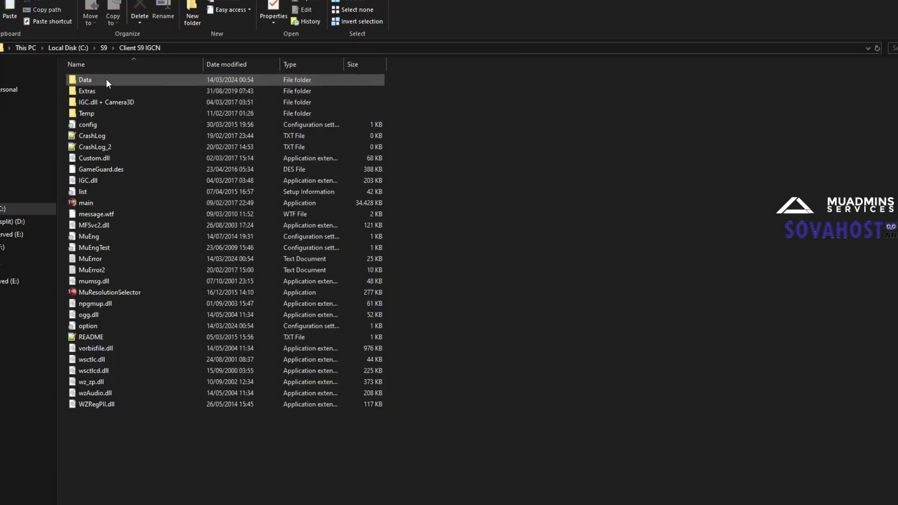
left_click(121, 212)
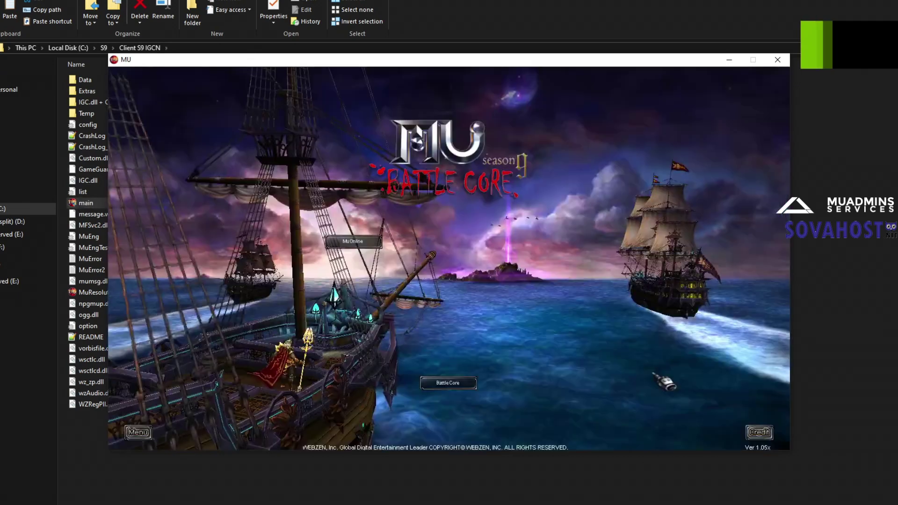
Step: Log in to MuOnline-1 Server under MuOnline with the test account
left_click(370, 243)
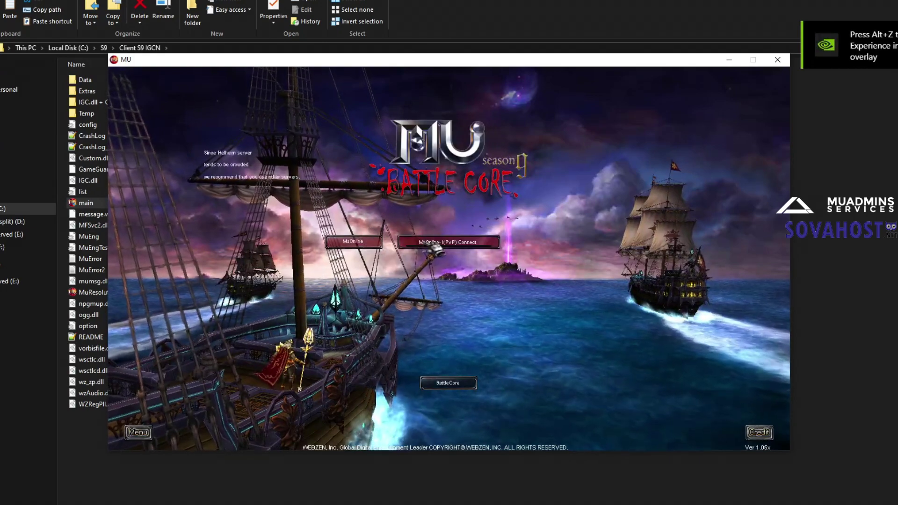
left_click(447, 237)
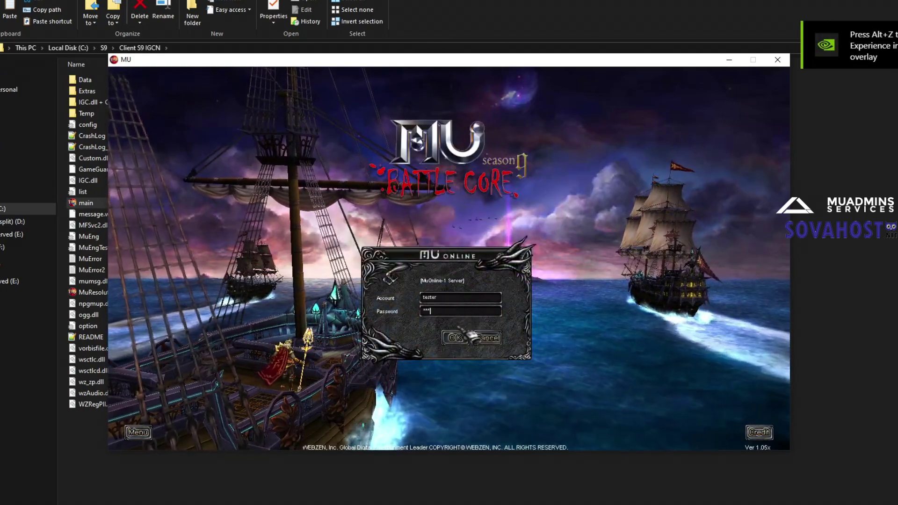
left_click(455, 338)
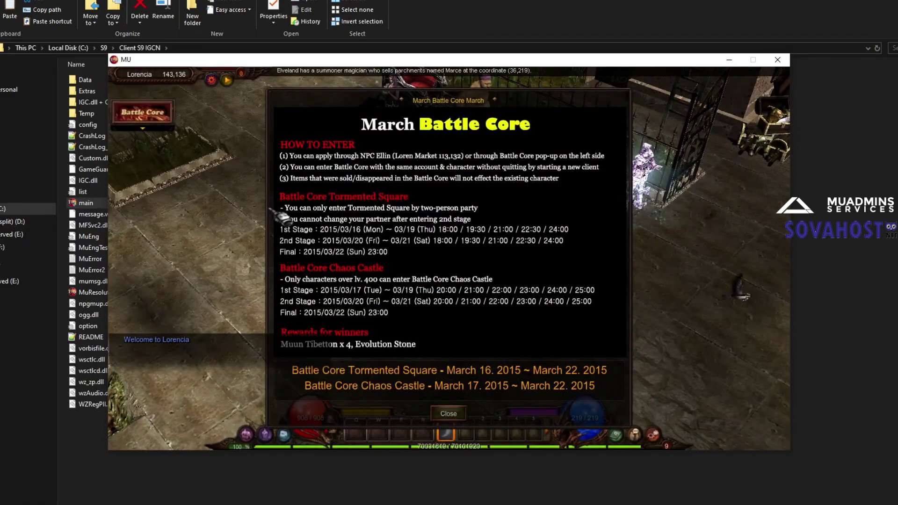
Step: Dismiss the March Battle Core announcement and walk muadmins around Lorencia
key("Escape")
left_click(349, 190)
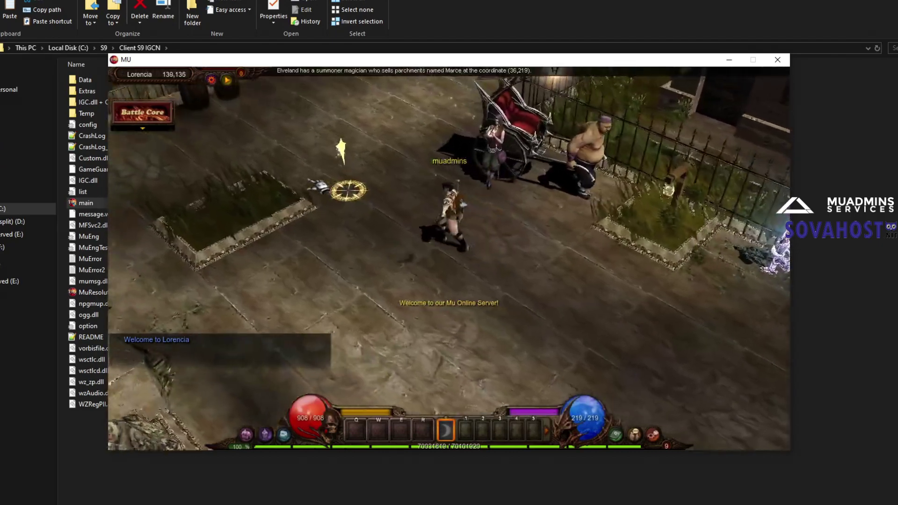
left_click(328, 207)
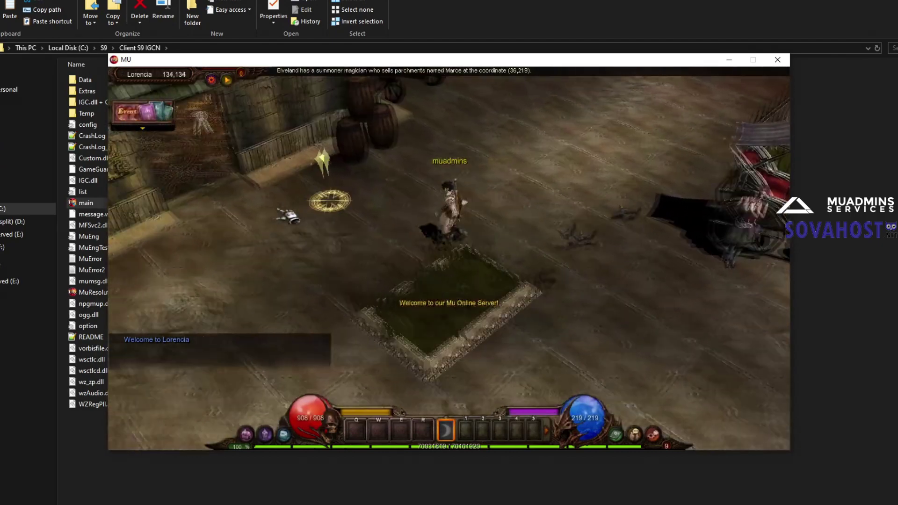